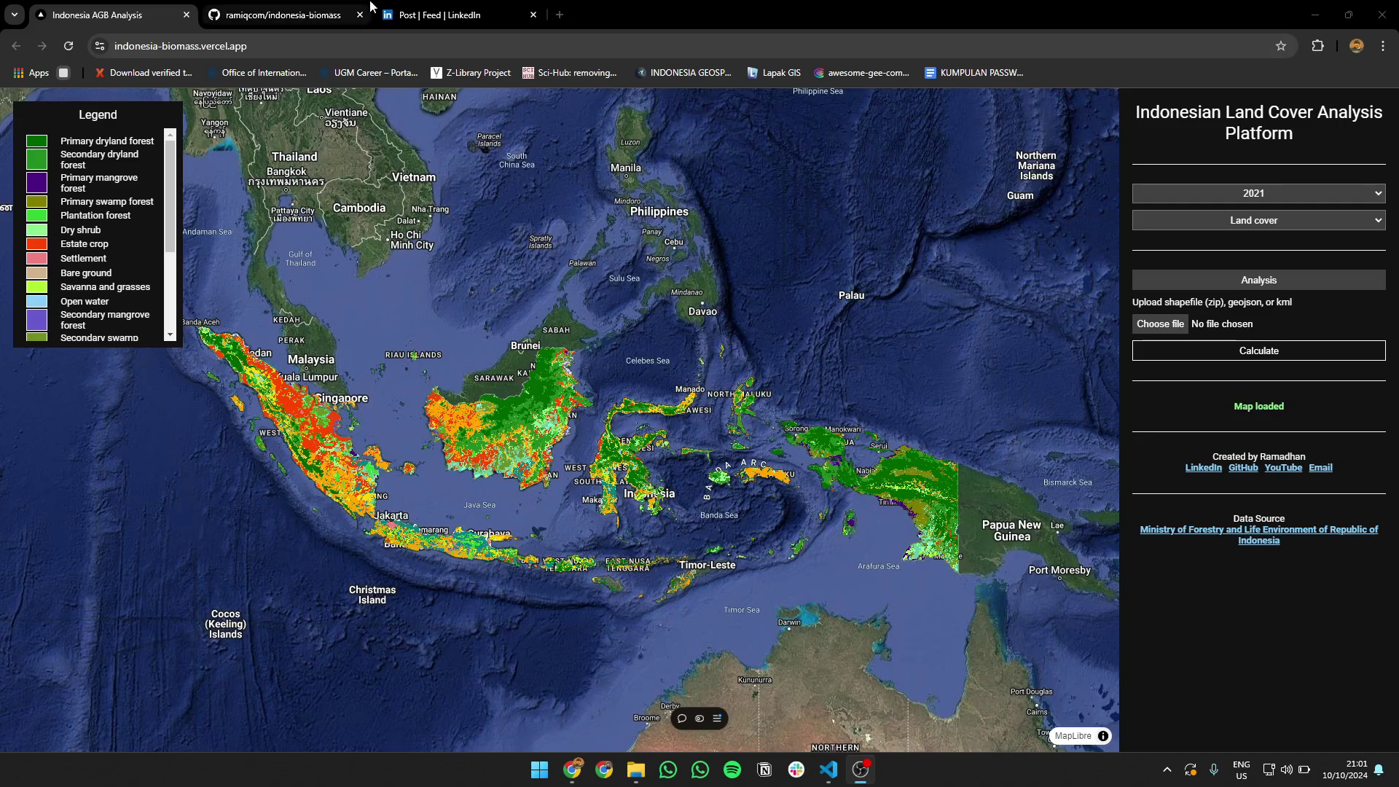
Switch to the LinkedIn post and read its comments requesting carbon-accounting and TorchGeo segmentation tutorials.
click(452, 15)
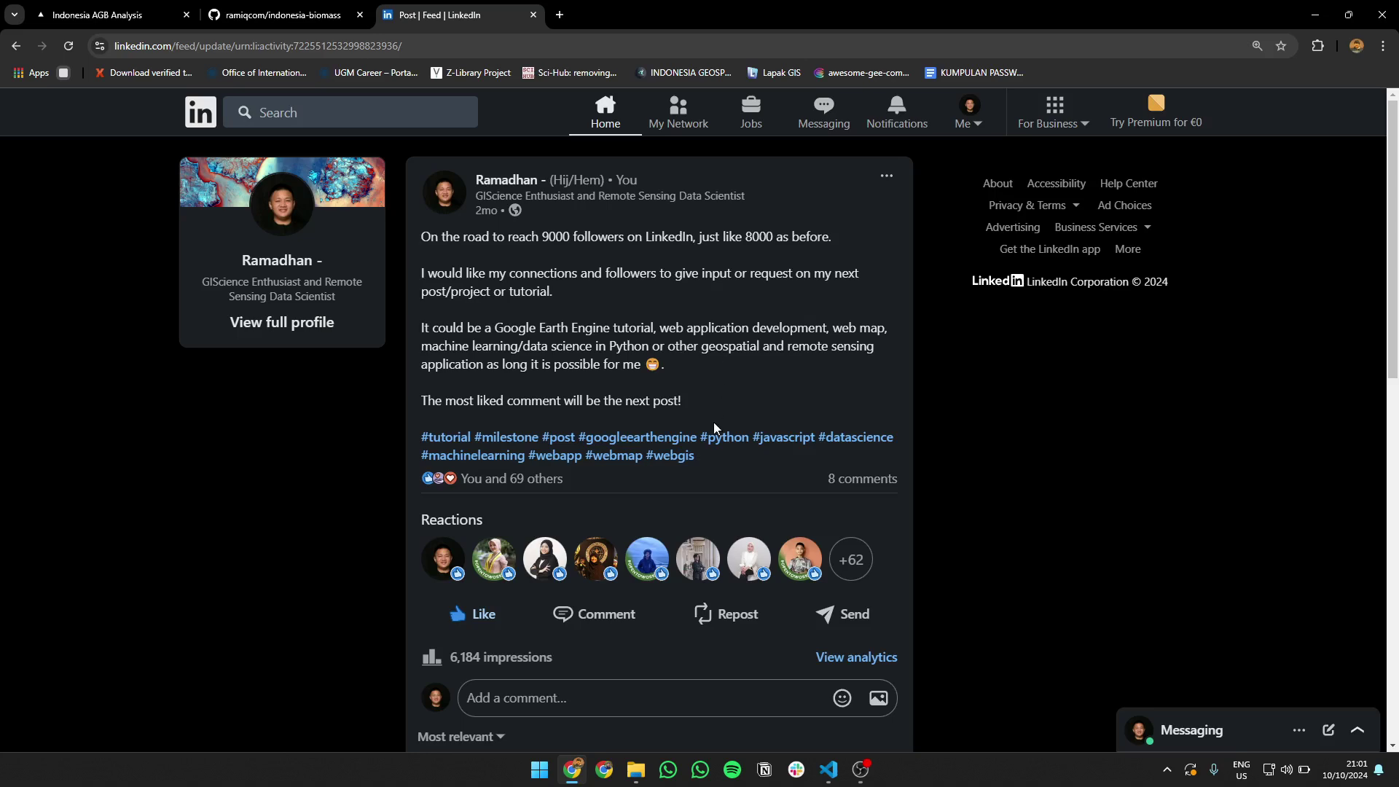
scroll(711, 424, down, 10)
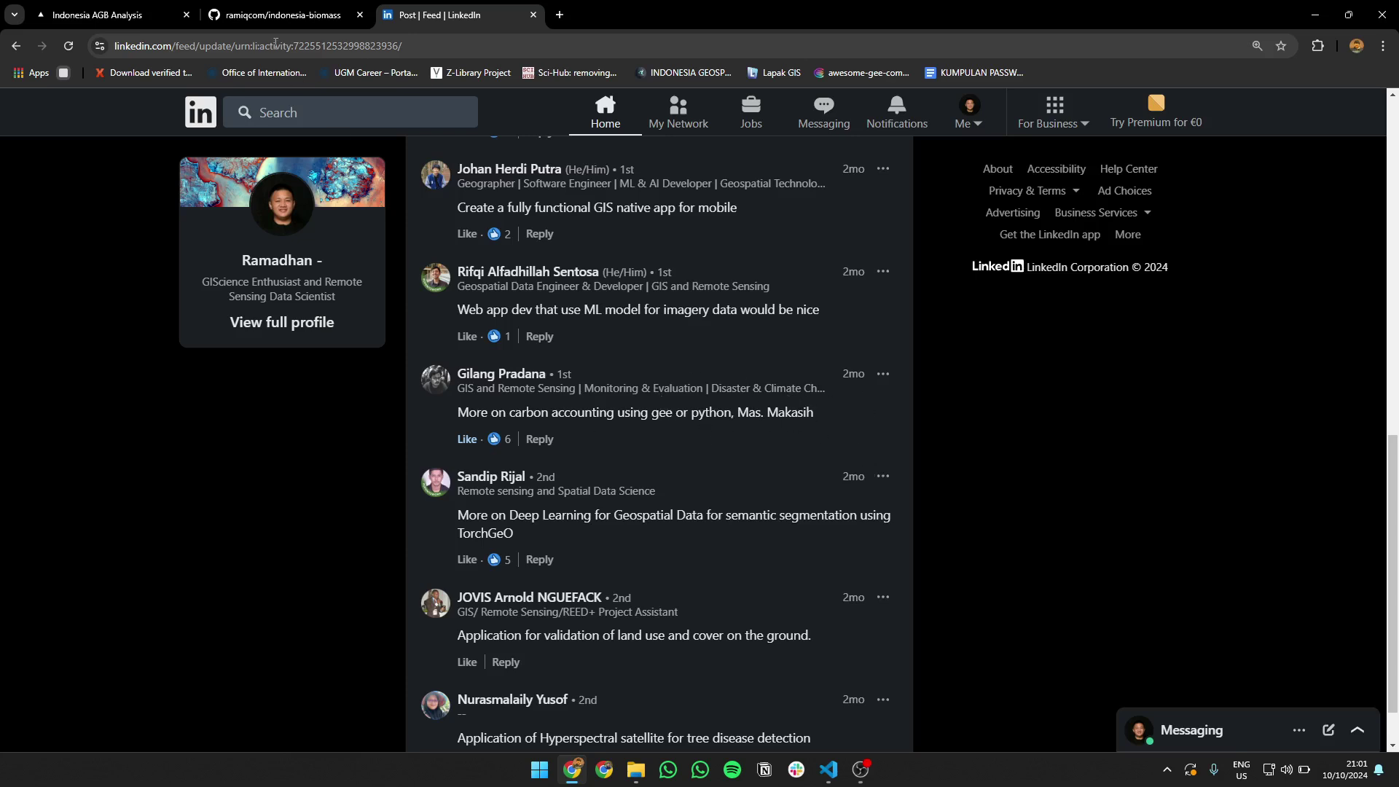
Go back to the Indonesia AGB Analysis map and scroll through its land-cover legend classes.
click(173, 7)
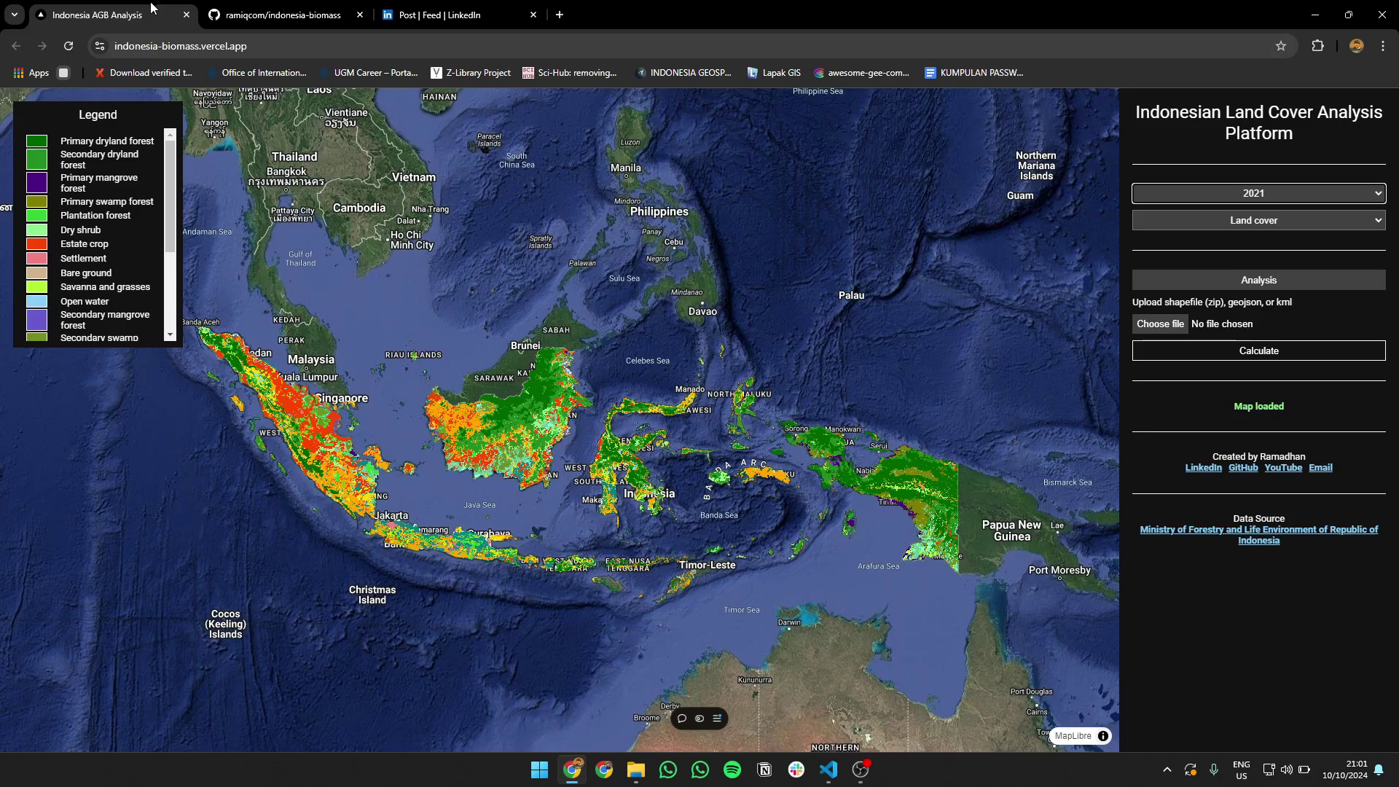
mouse_move(447, 19)
scroll(80, 213, down, 2)
scroll(80, 213, up, 2)
scroll(81, 213, up, 1)
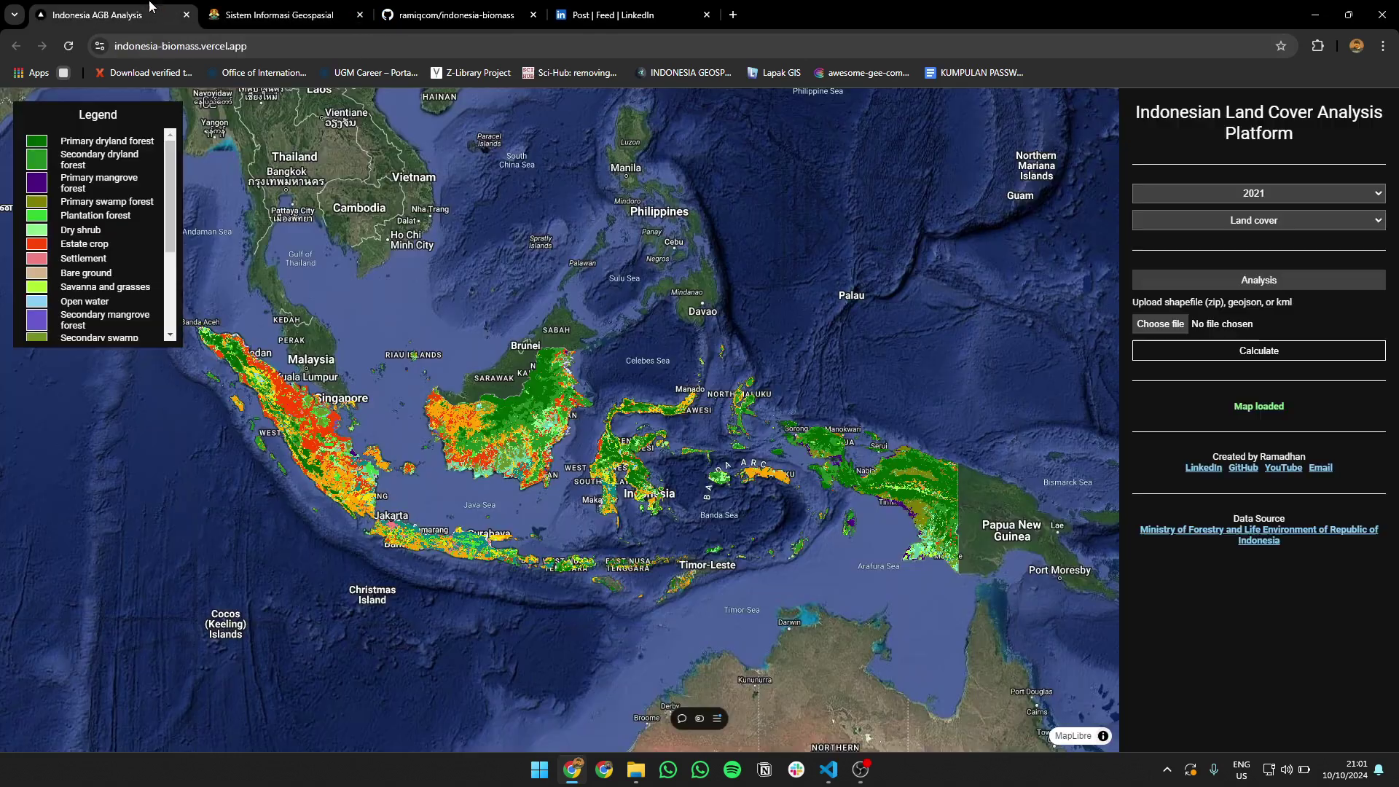
Close the SIGAP KLHK portal tab so the 2021 land-cover map shows again.
click(166, 9)
click(333, 8)
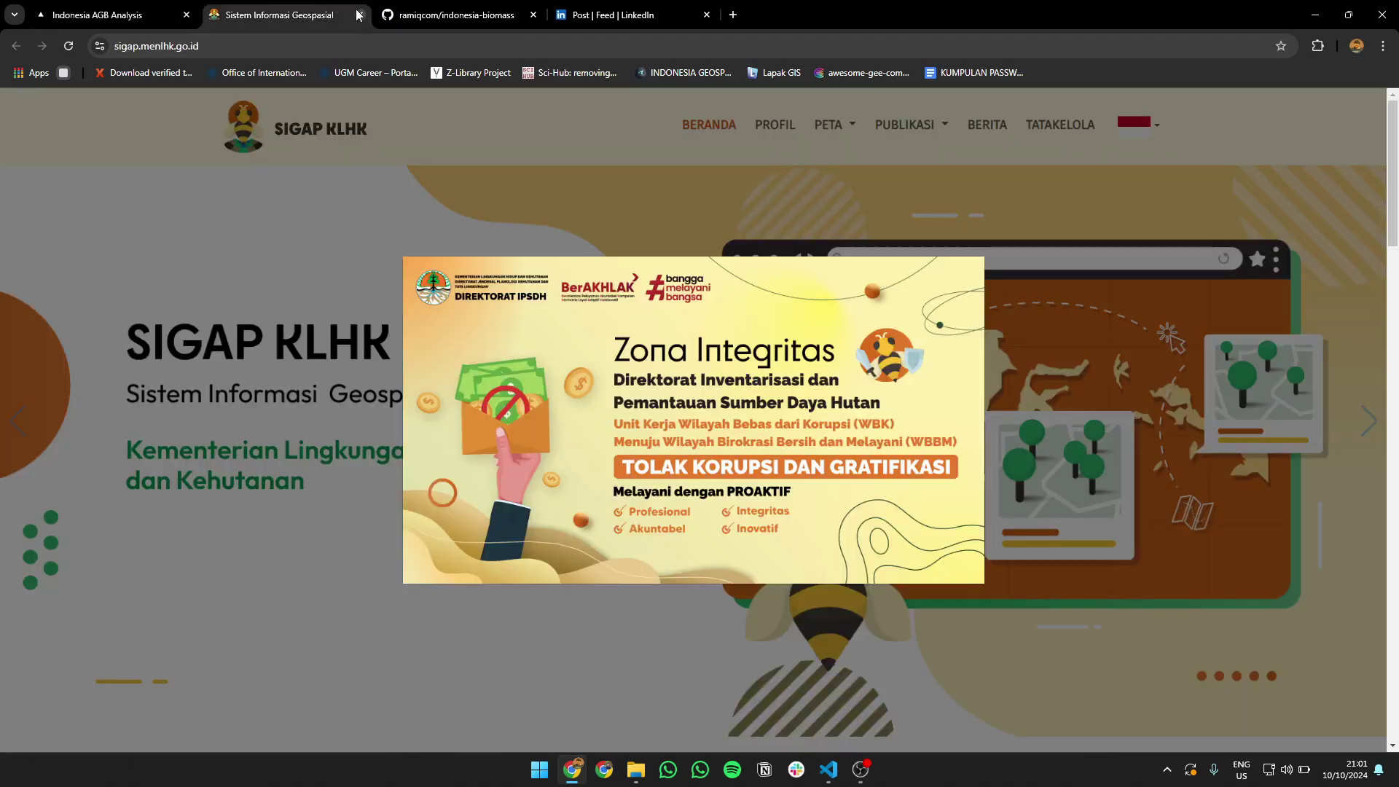
click(359, 15)
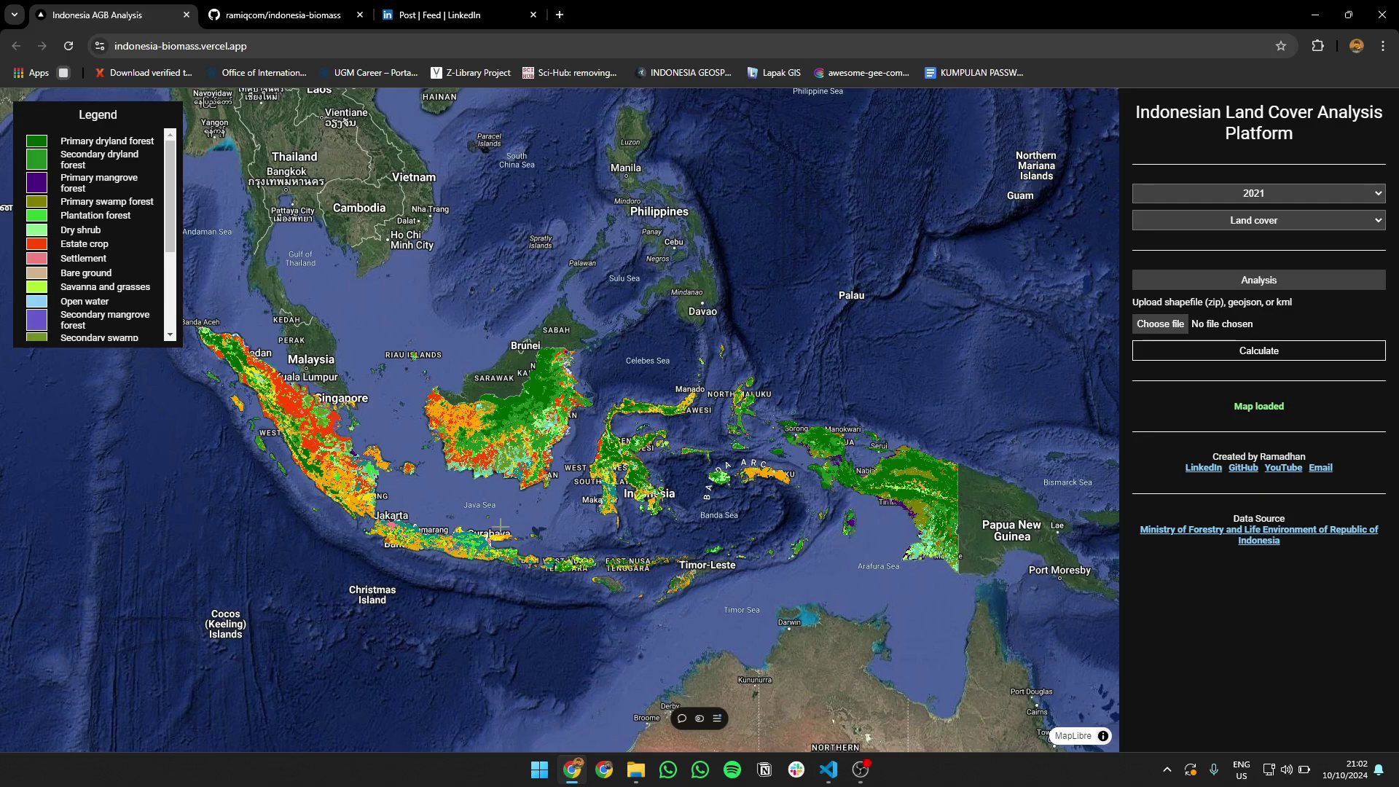
Zoom the land-cover map and pan across southern Borneo toward Sulawesi and Timor-Leste.
scroll(378, 501, up, 3)
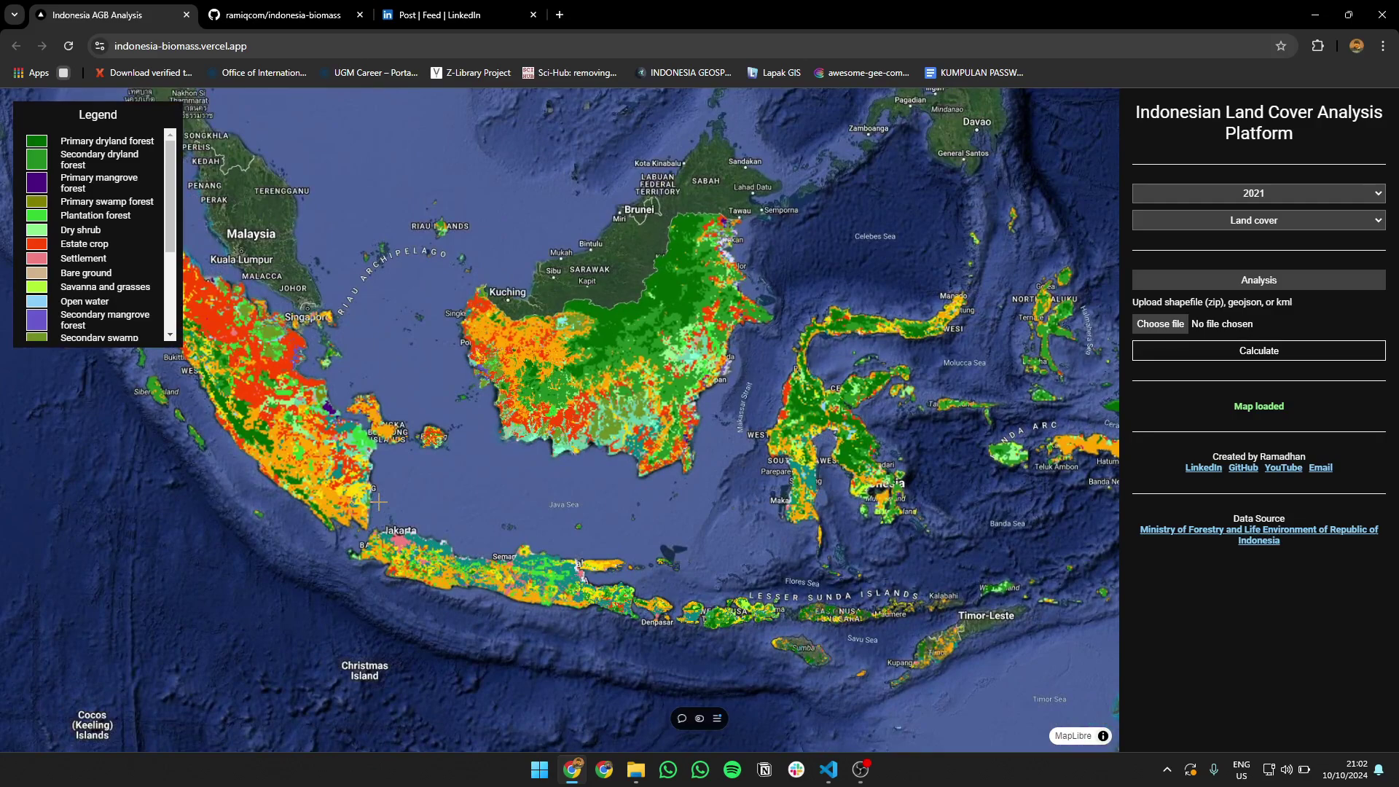
scroll(378, 501, up, 4)
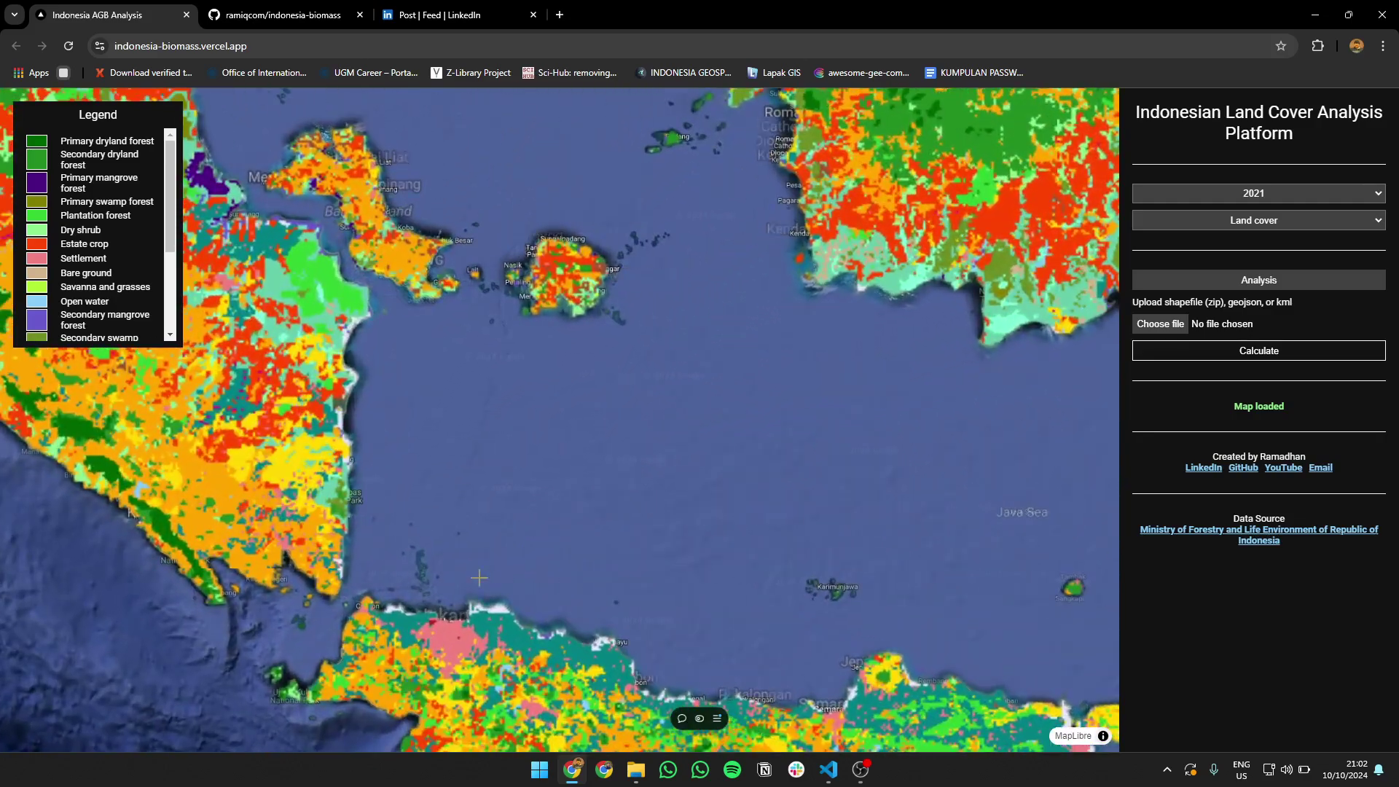
scroll(479, 578, down, 3)
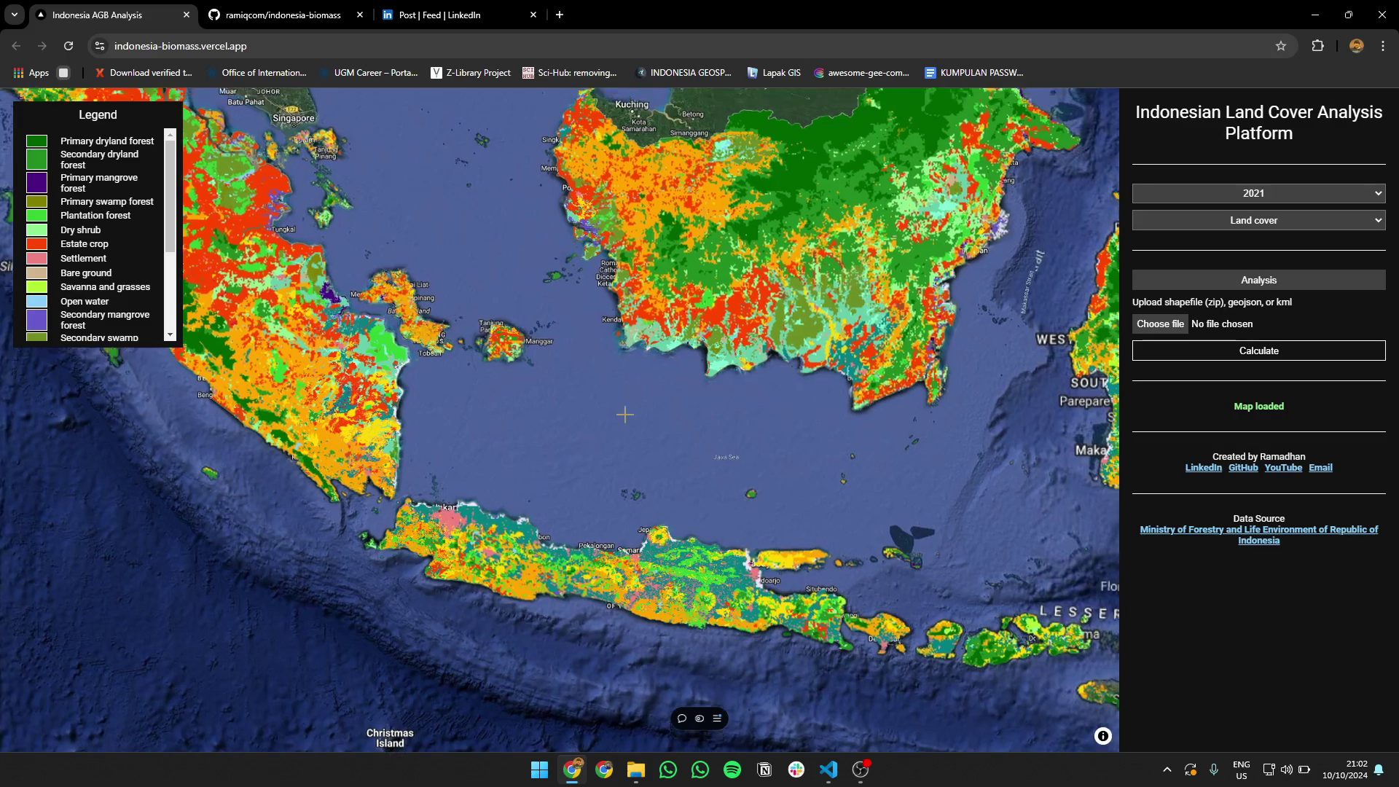
drag(625, 414, 601, 440)
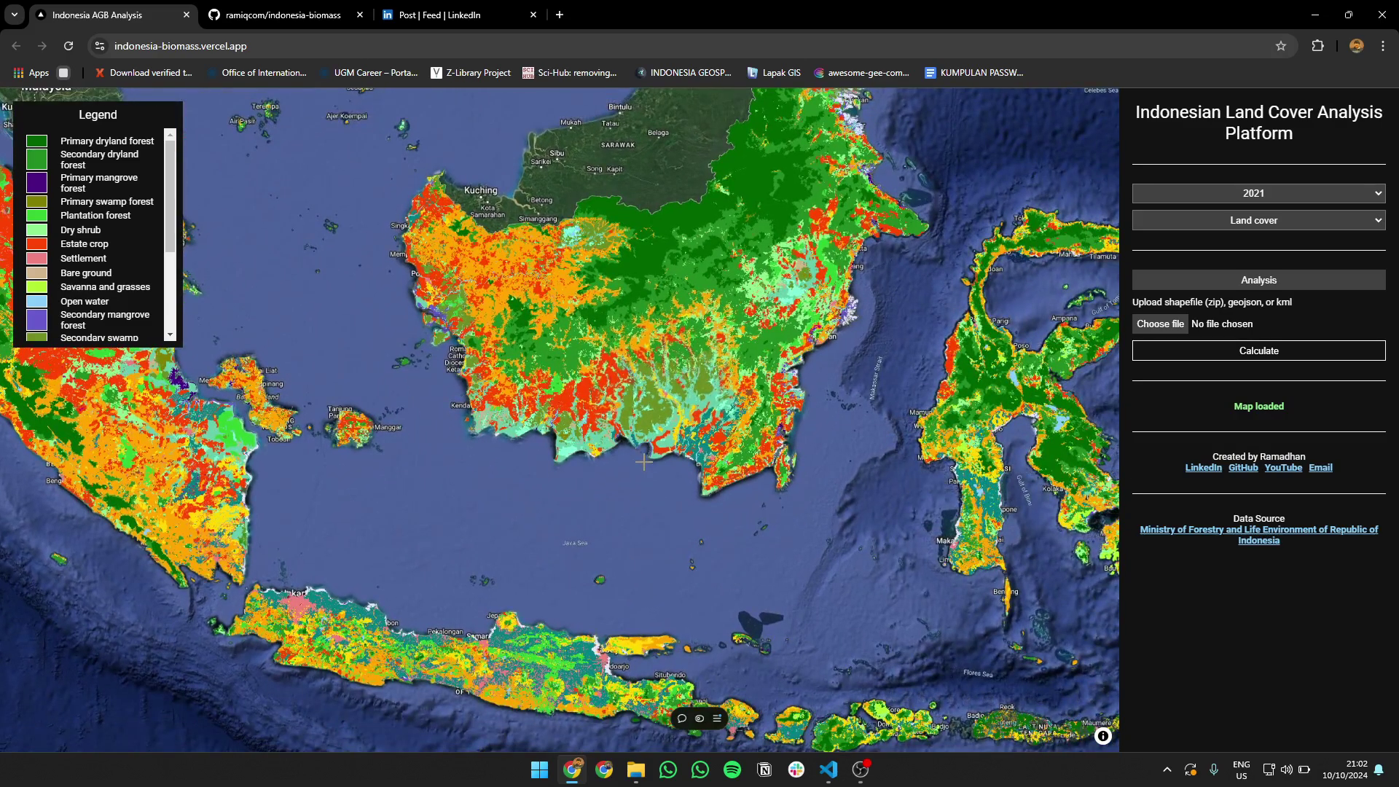
drag(644, 462, 452, 534)
scroll(453, 534, down, 2)
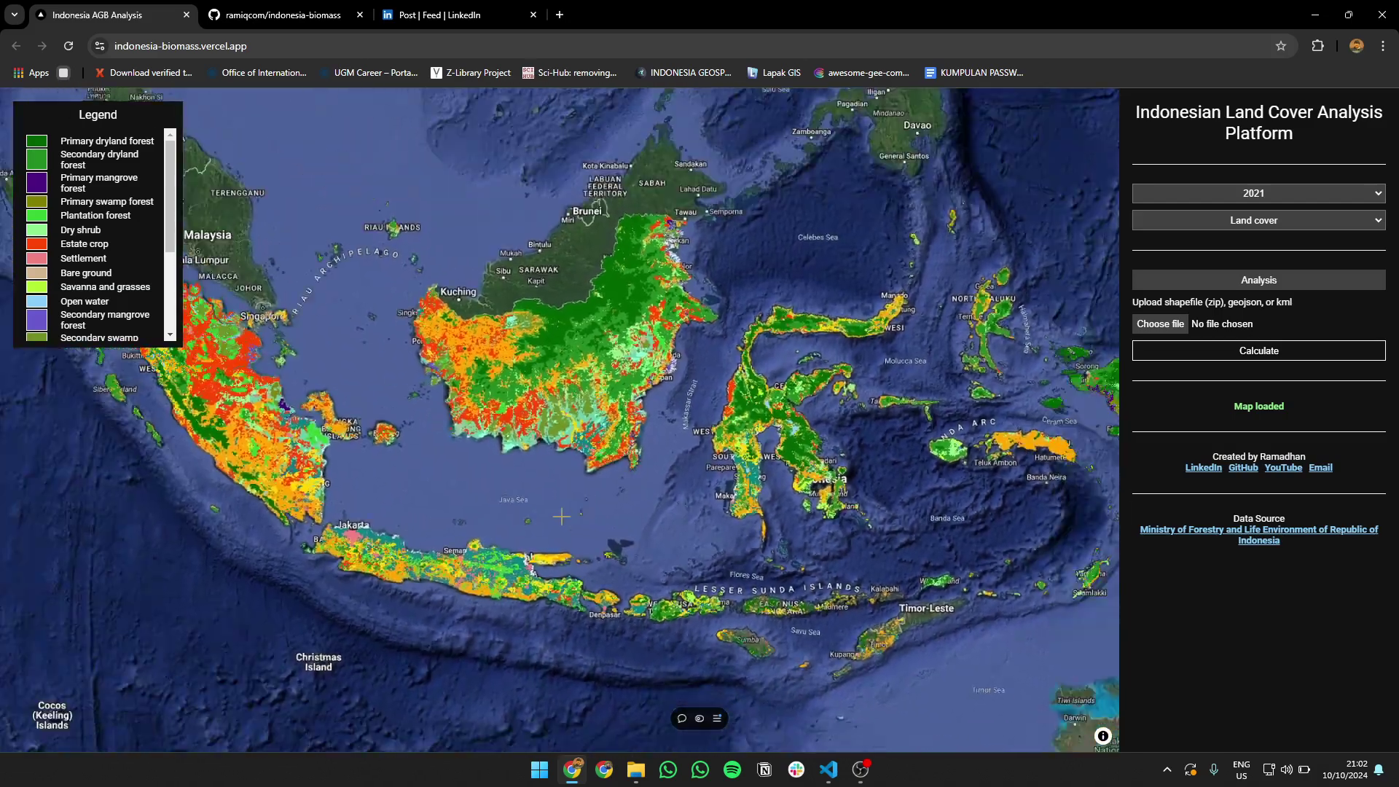
scroll(561, 517, down, 1)
Pan the map over Sumatra, Java and southern Borneo, then north to Sabah and Mindanao.
scroll(561, 517, up, 4)
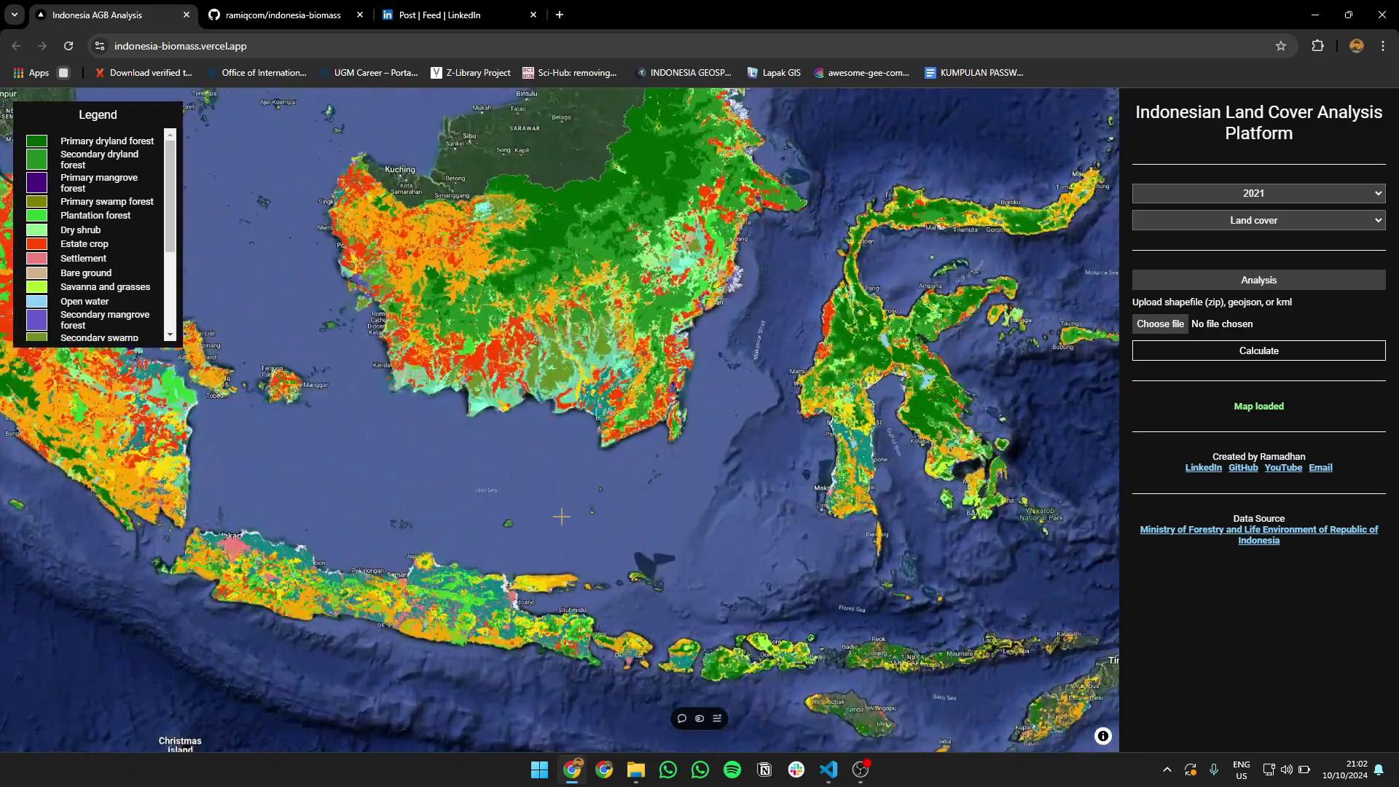
scroll(561, 514, down, 1)
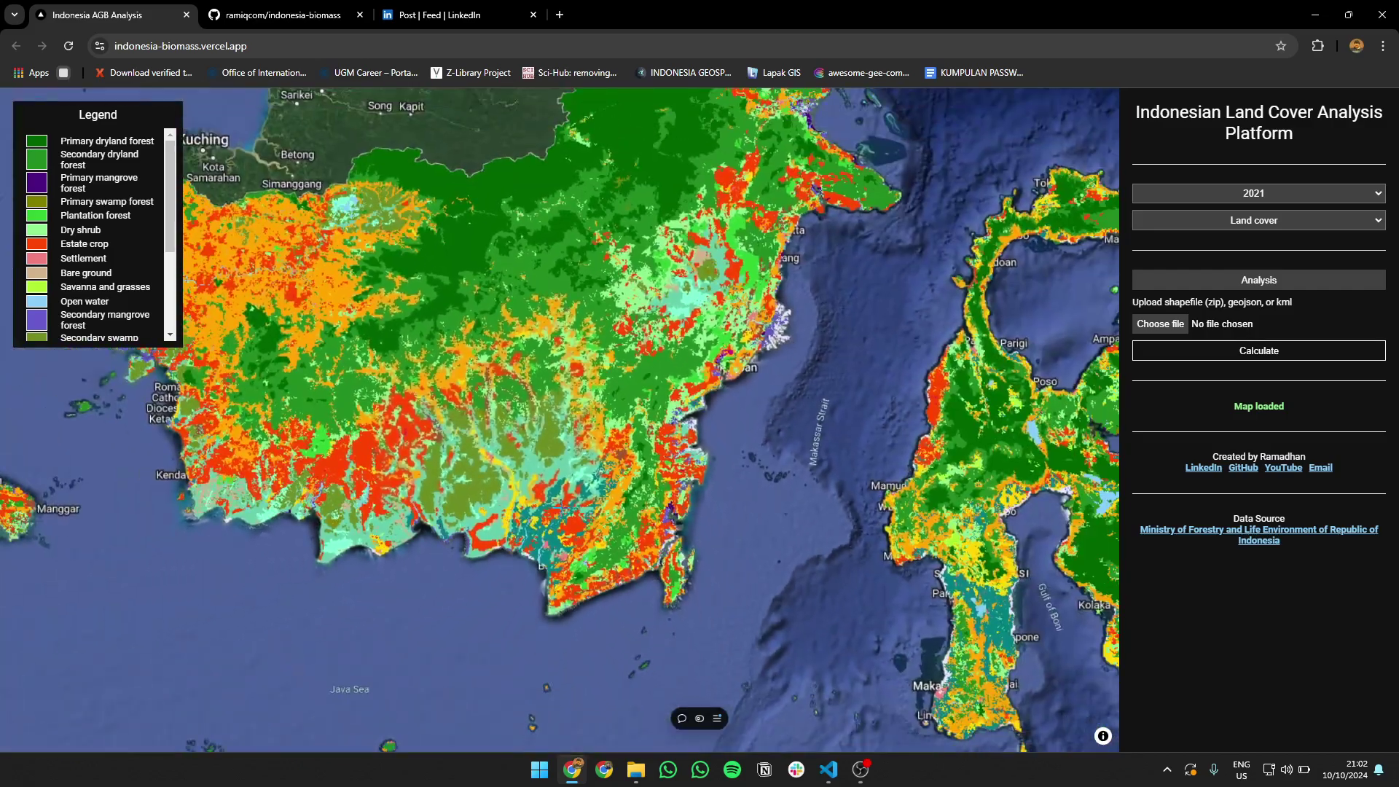
scroll(451, 601, down, 1)
drag(450, 601, 524, 483)
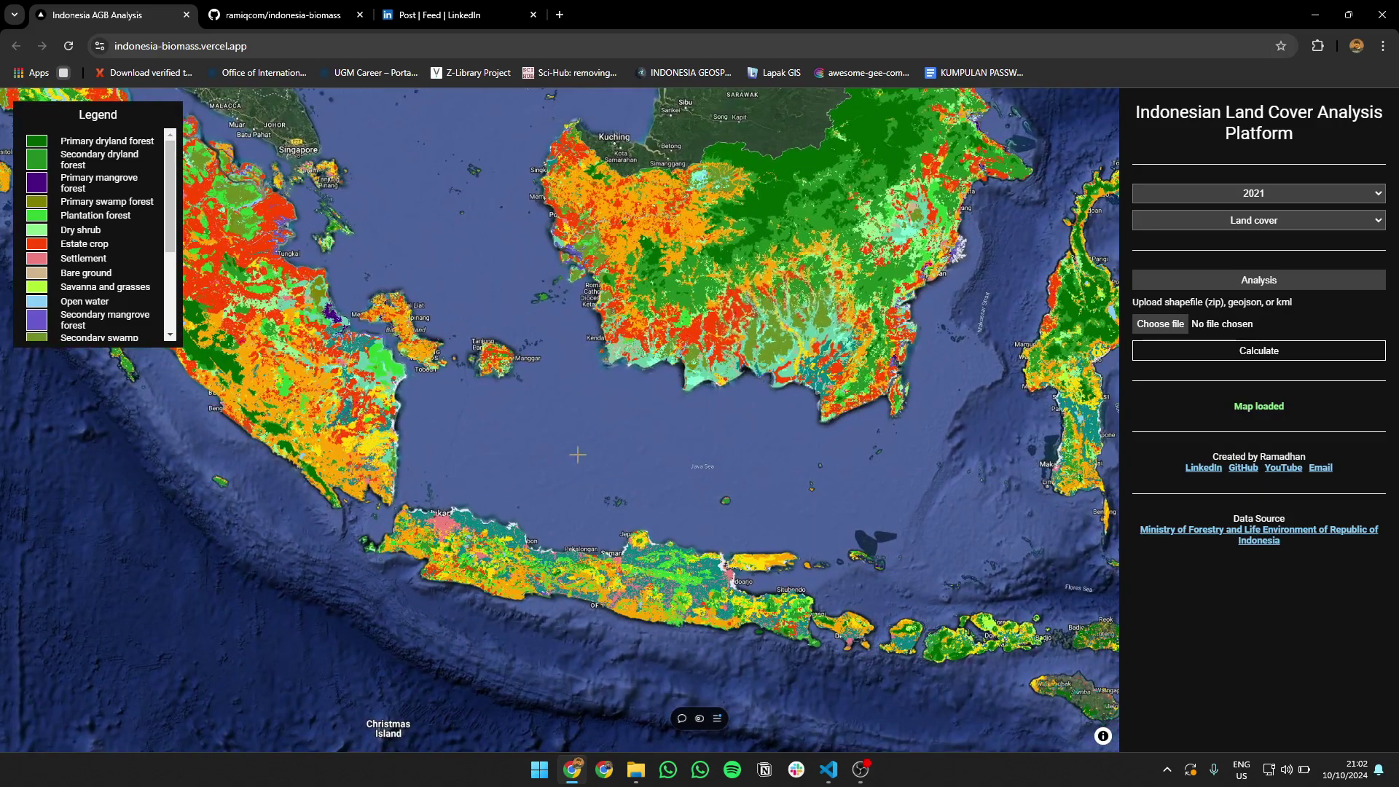
scroll(615, 541, down, 1)
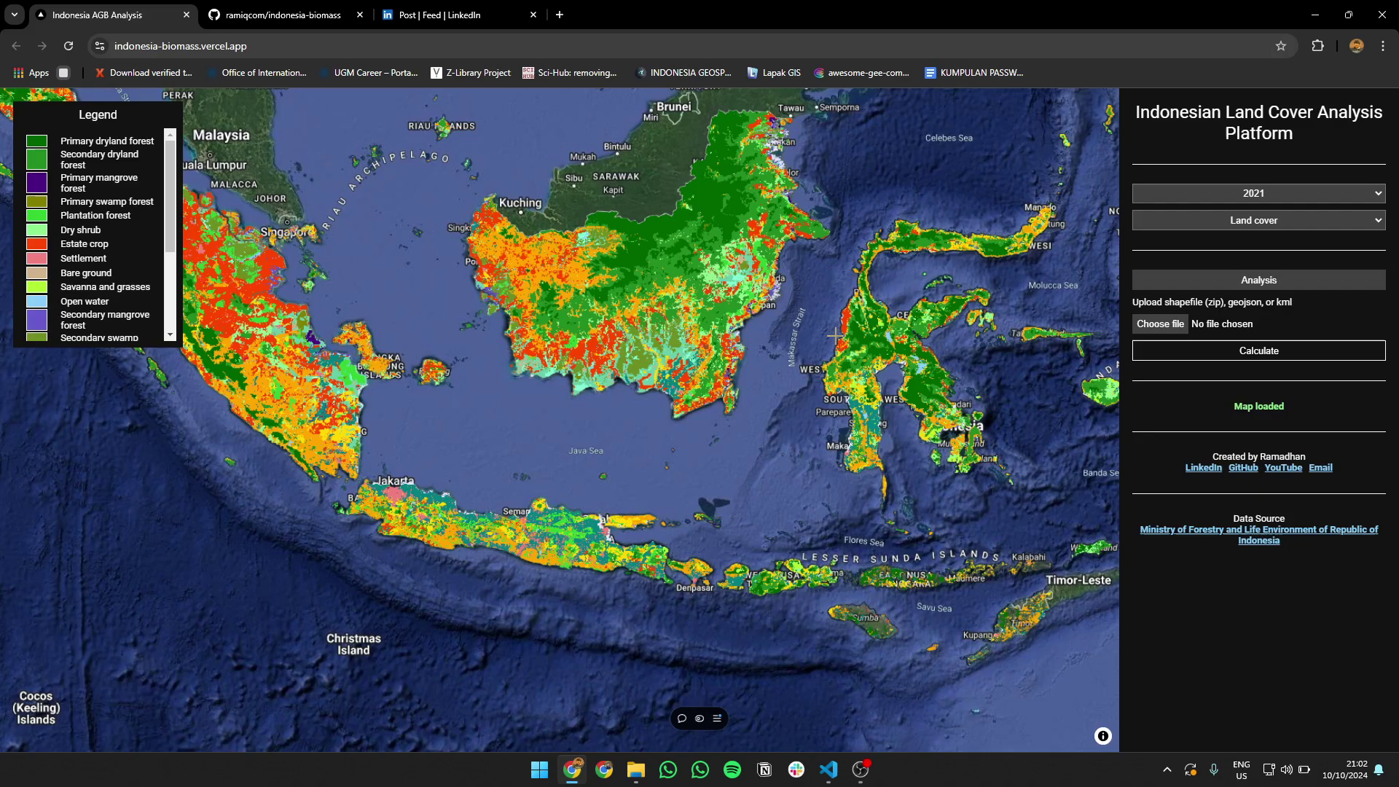
drag(834, 335, 786, 421)
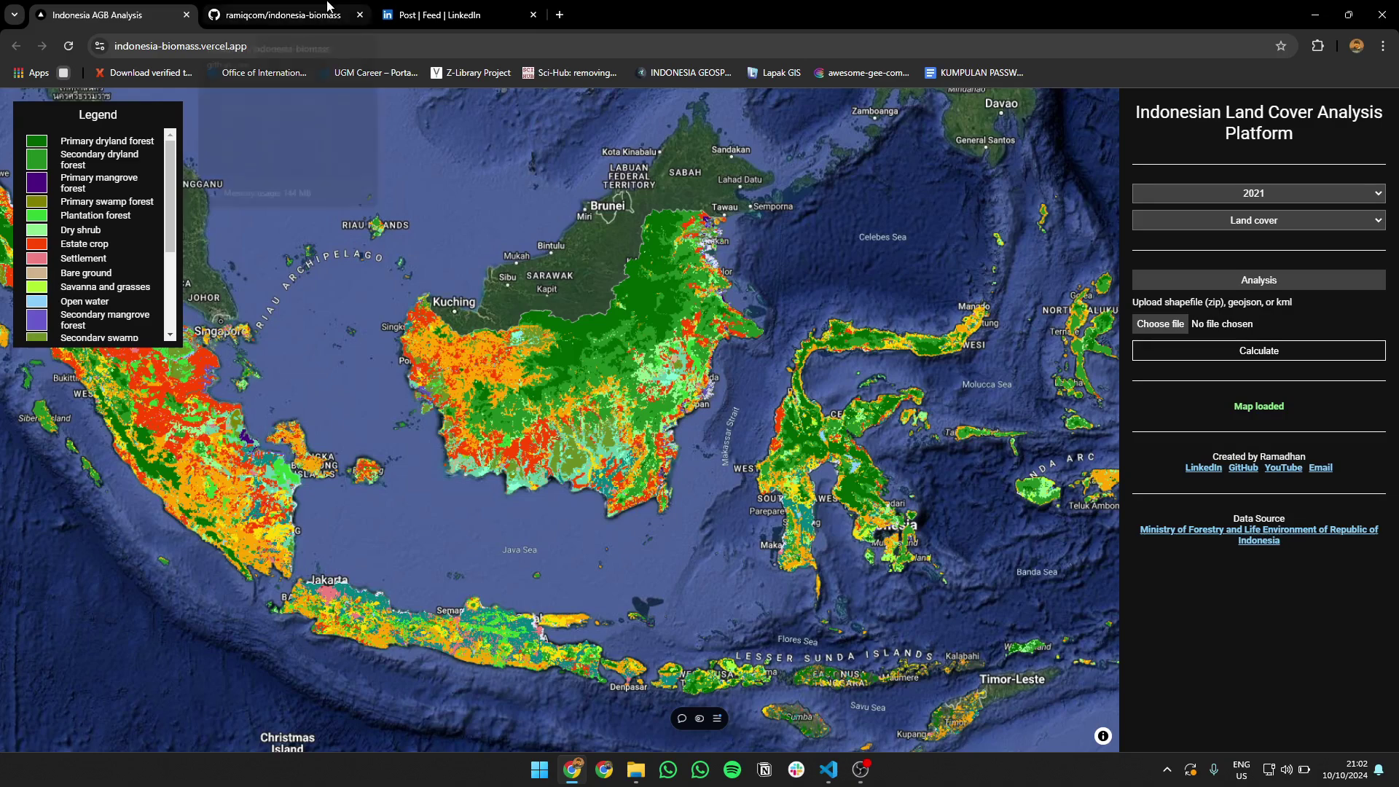
Search 'frel klhk' in a new tab and open the 'Submission by Indonesia' FREL PDF.
click(560, 15)
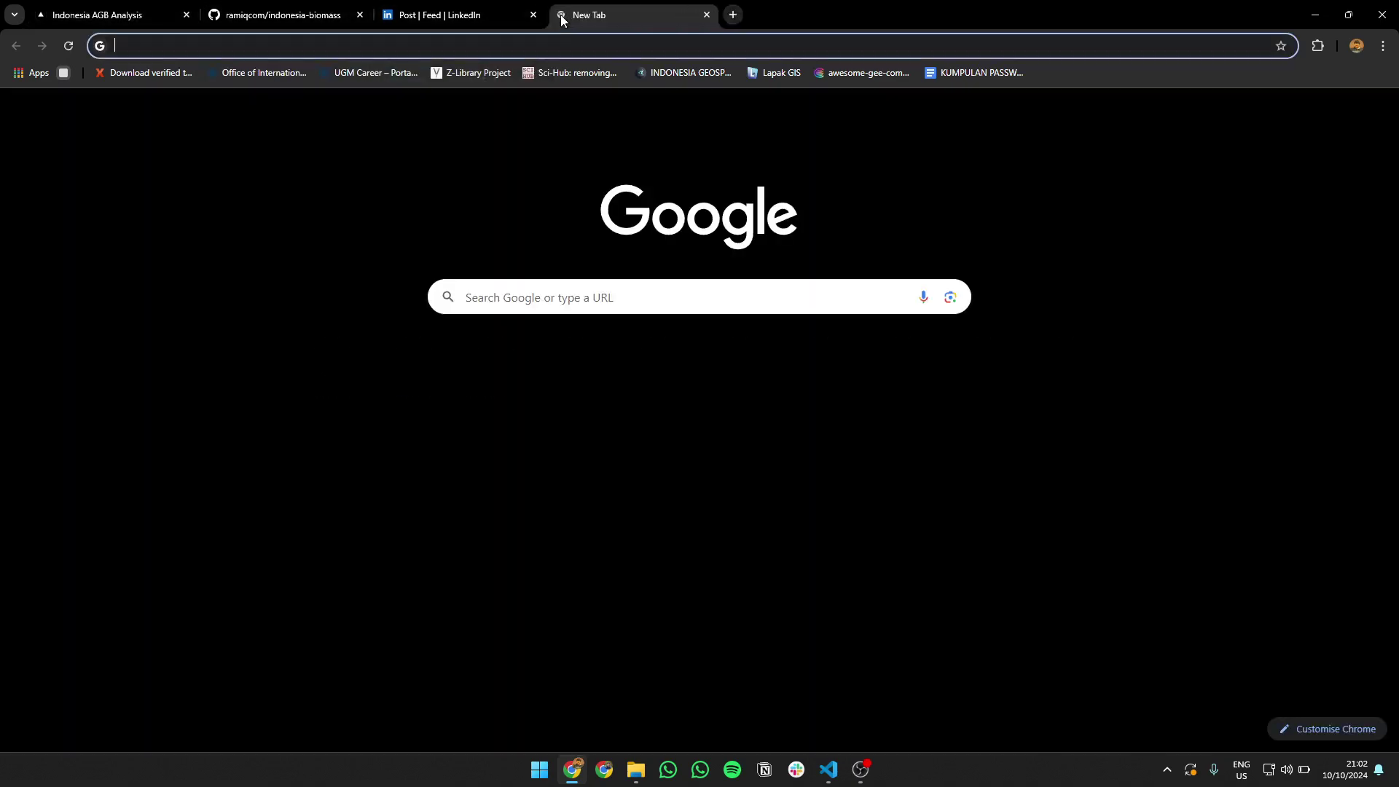
text(frel)
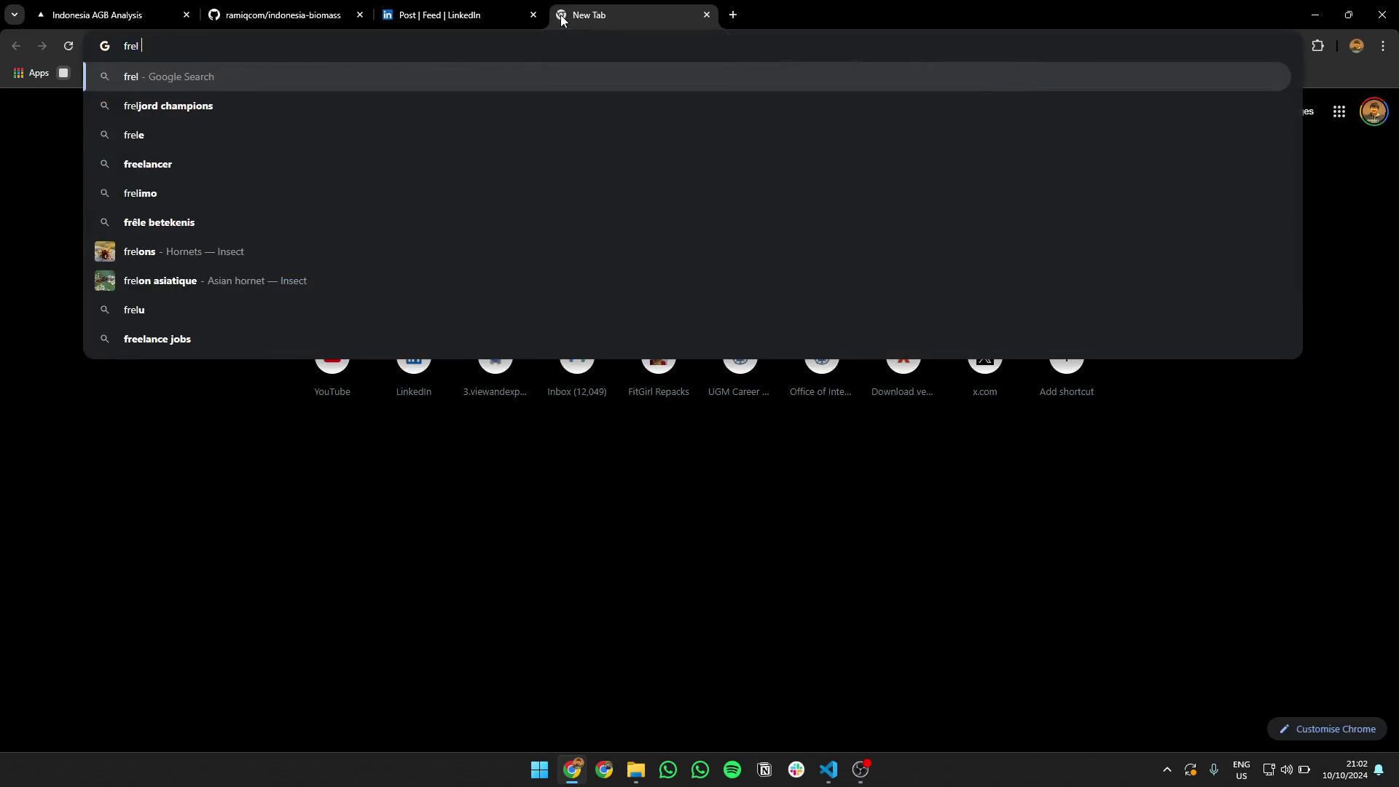
text( for)
key(BackSpace)
key(BackSpace)
key(BackSpace)
key(BackSpace)
text(klhk)
key(Return)
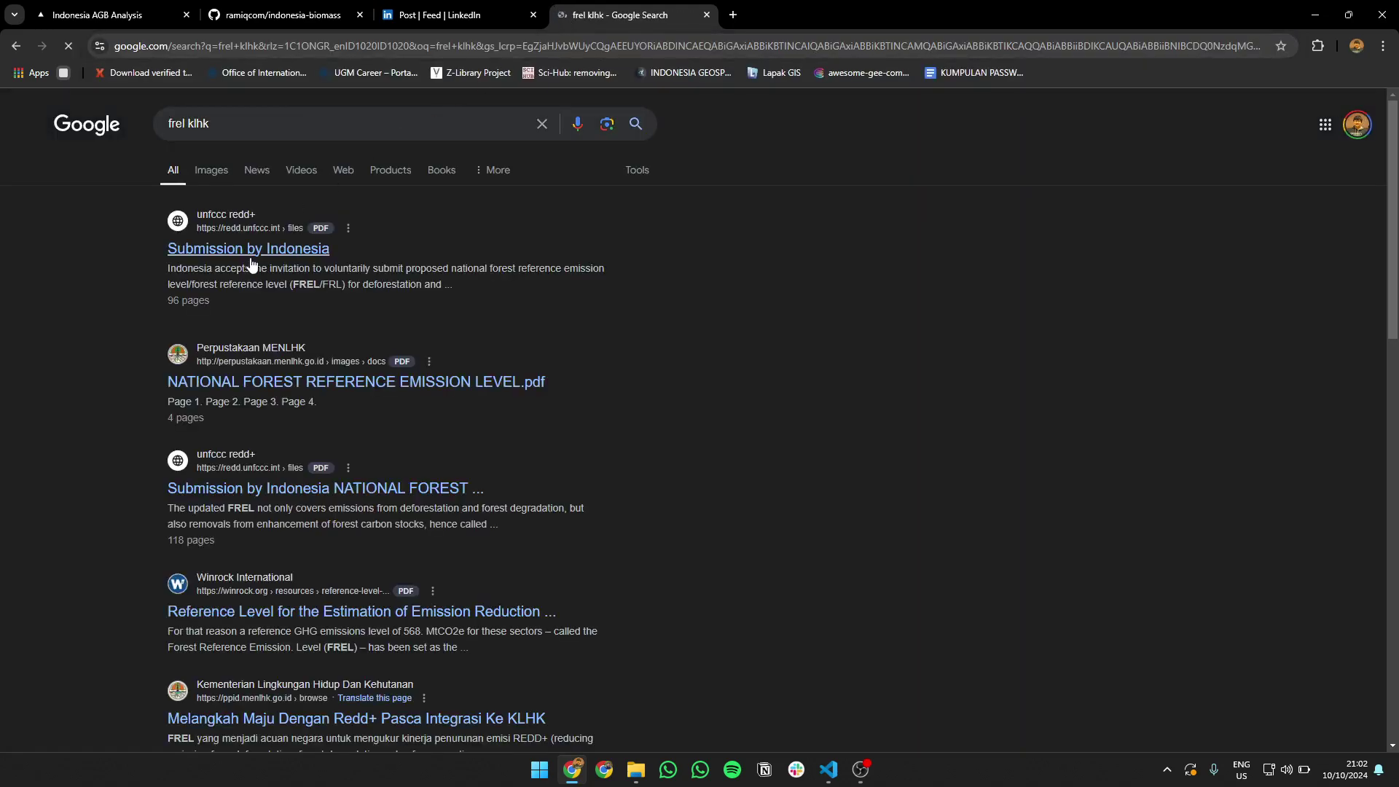
click(292, 249)
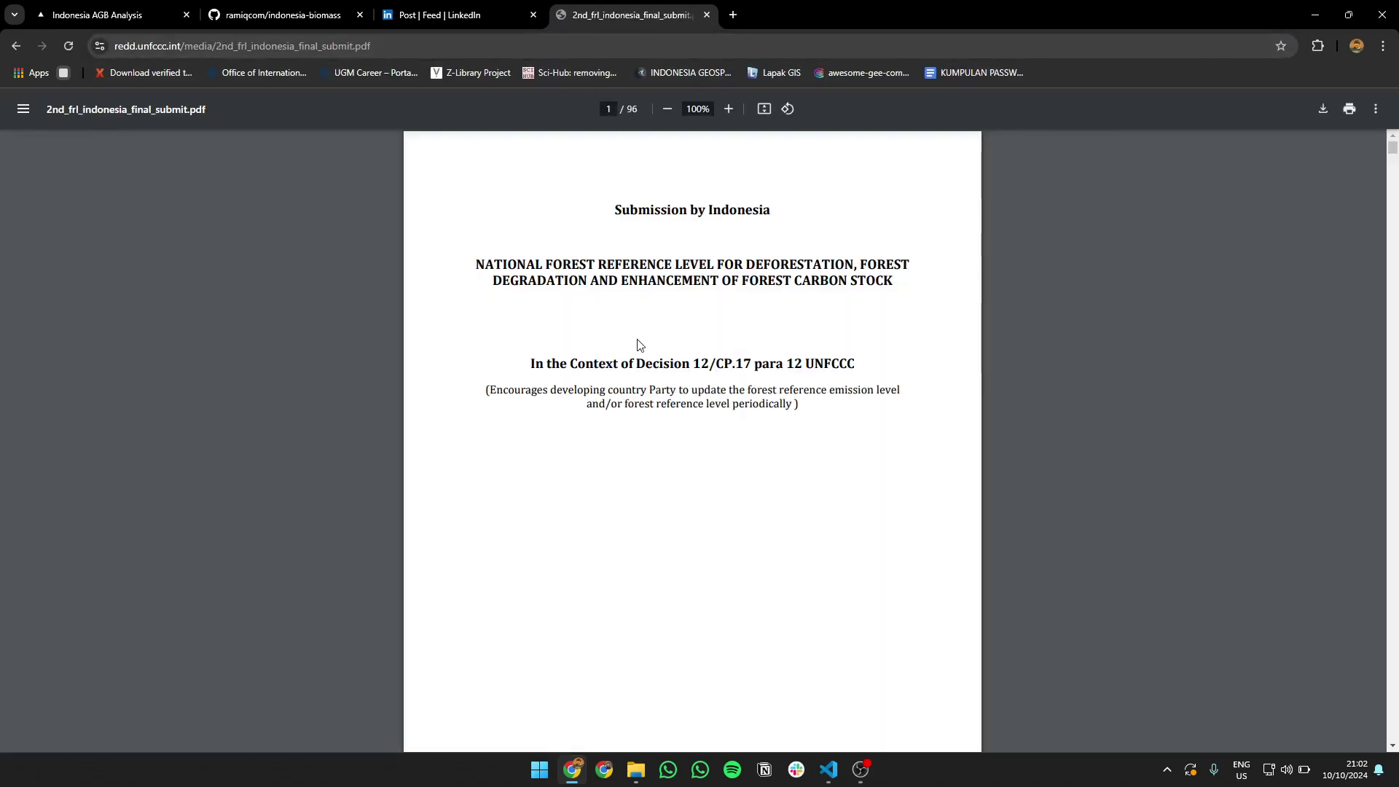
Scroll to Table 3's AGB stock estimates on page 24 and zoom to 156%.
scroll(637, 344, down, 20)
scroll(637, 344, down, 20)
scroll(637, 339, down, 20)
scroll(638, 342, down, 20)
scroll(638, 353, down, 5)
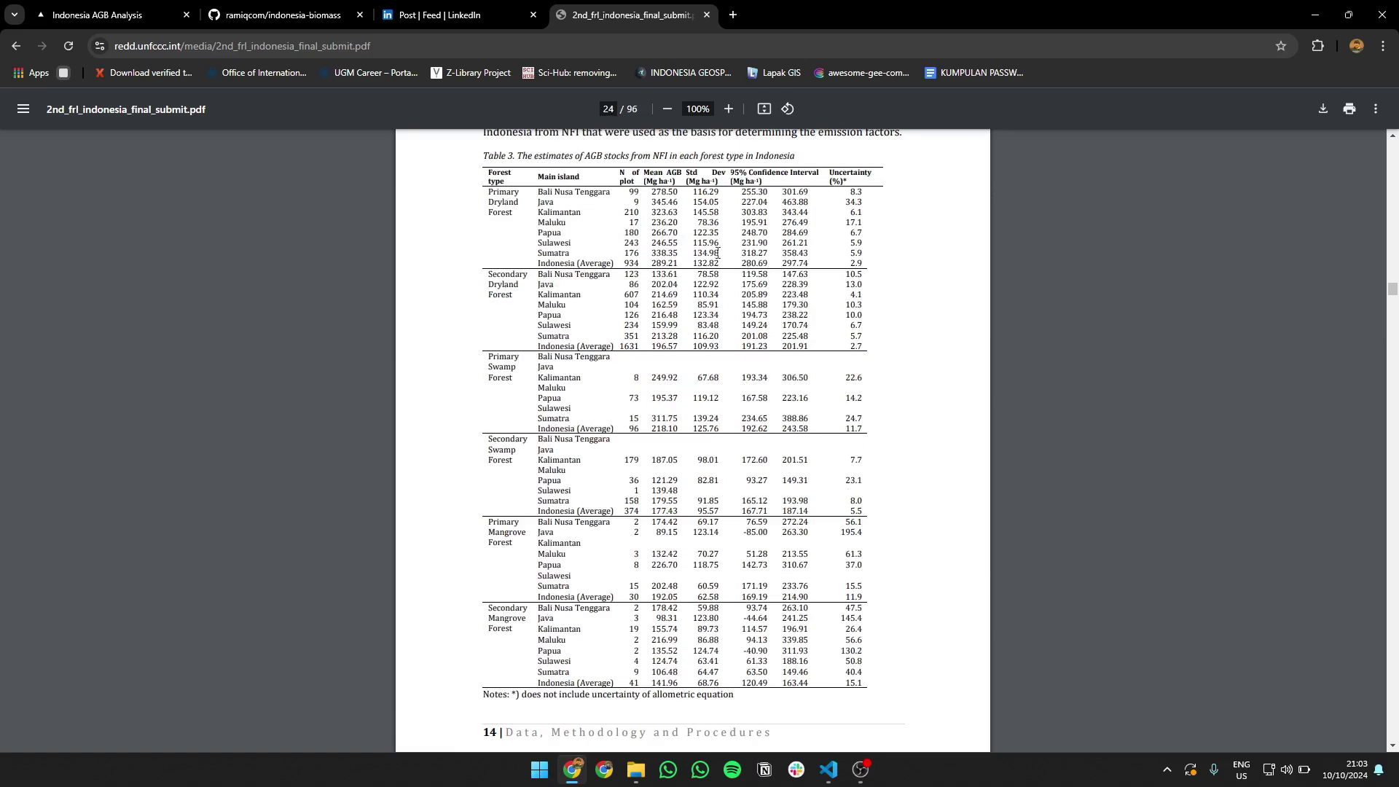
ctrl+scroll(585, 199, up, 3)
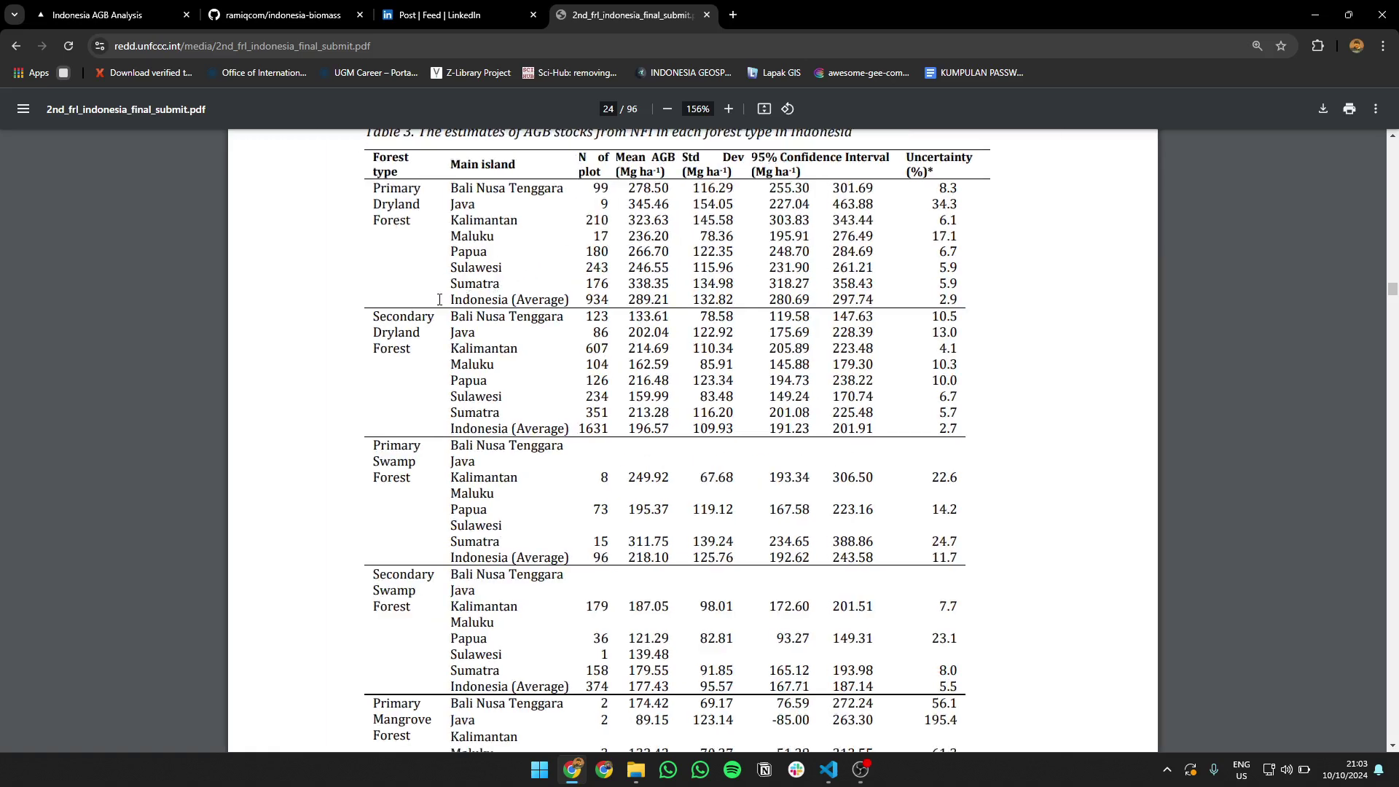
Highlight the Indonesia (Average) rows, then continue to page 25's 47% carbon fraction and Table 5.
drag(439, 299, 575, 300)
click(576, 301)
drag(469, 184, 546, 300)
click(565, 303)
double_click(565, 303)
scroll(556, 339, down, 2)
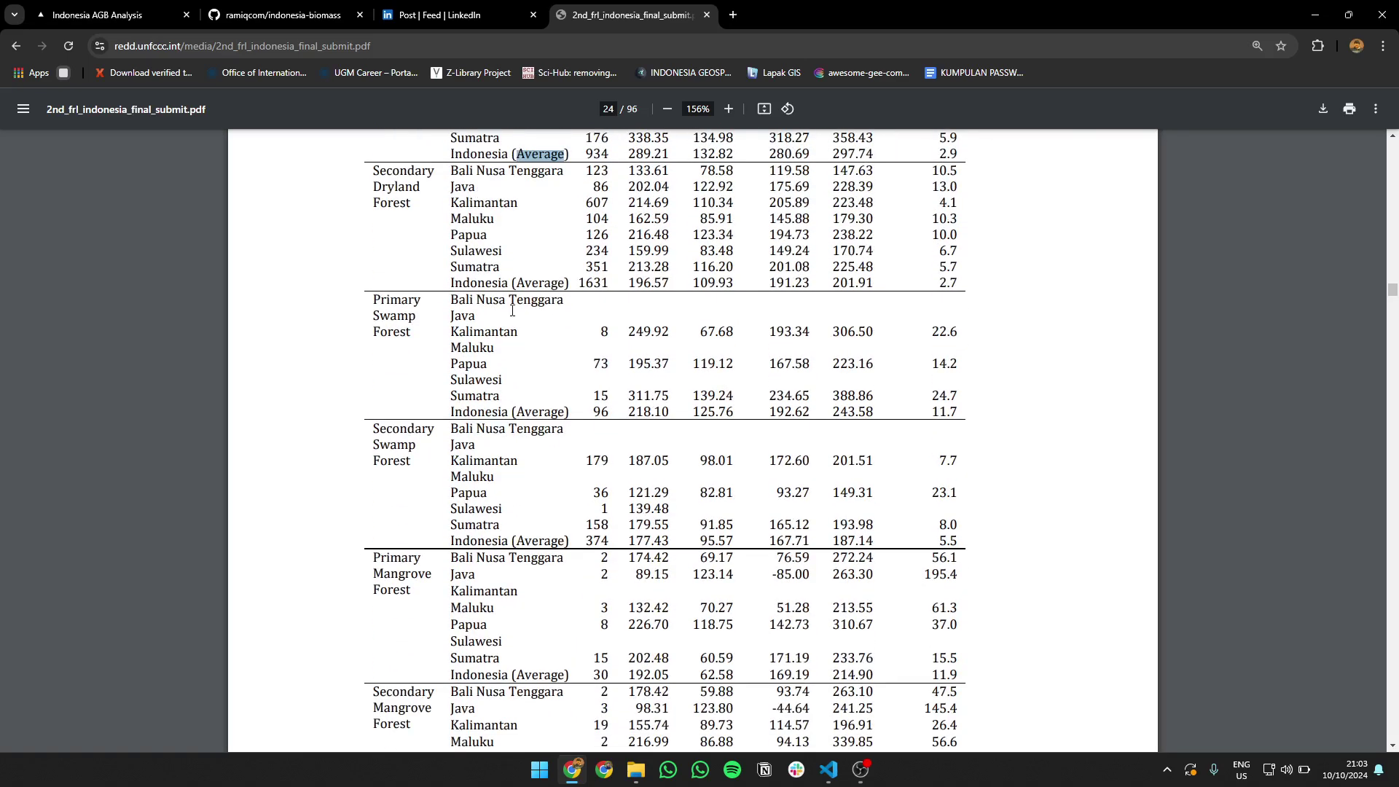
scroll(584, 325, down, 15)
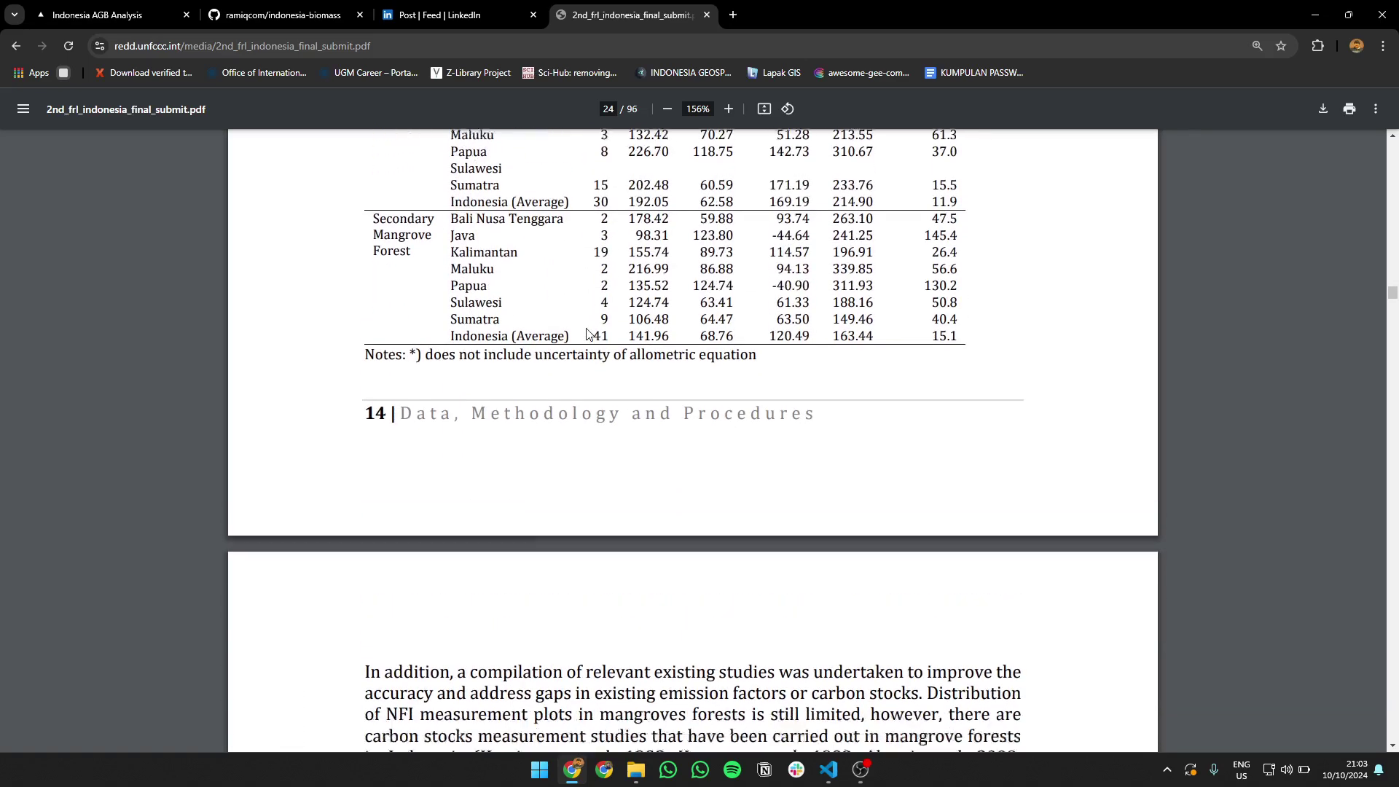
scroll(589, 334, down, 3)
scroll(587, 335, up, 9)
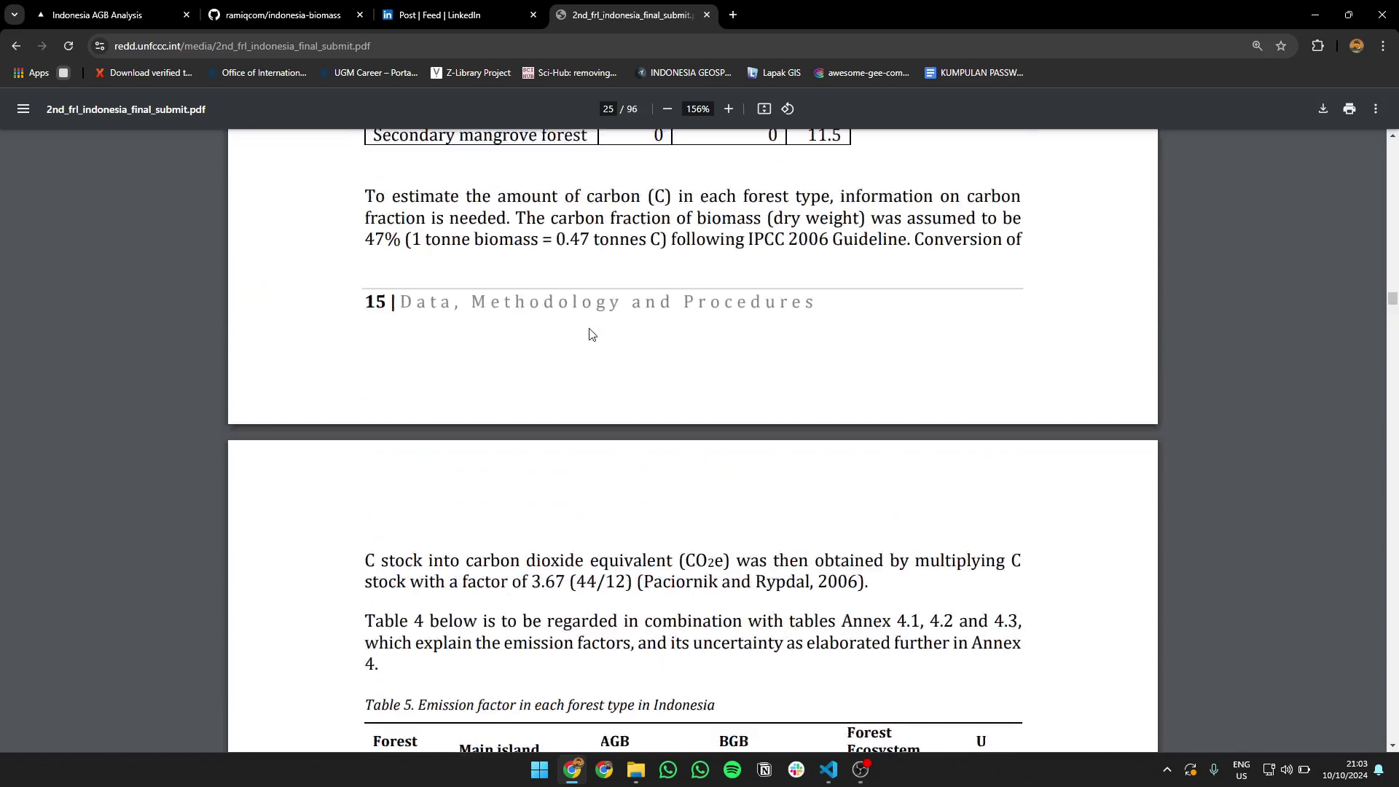
scroll(624, 332, down, 2)
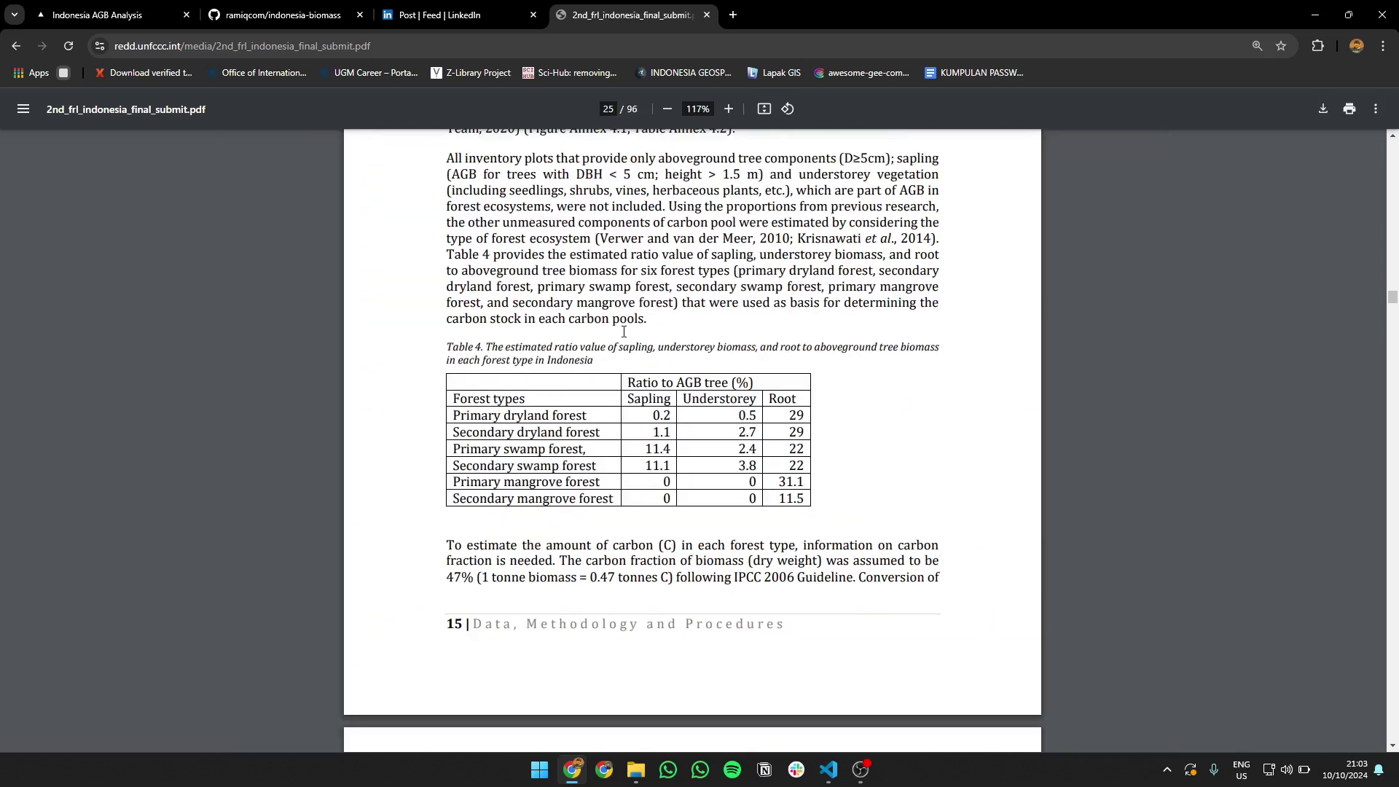
scroll(624, 331, down, 1)
scroll(624, 332, up, 2)
scroll(624, 332, down, 10)
scroll(624, 332, up, 4)
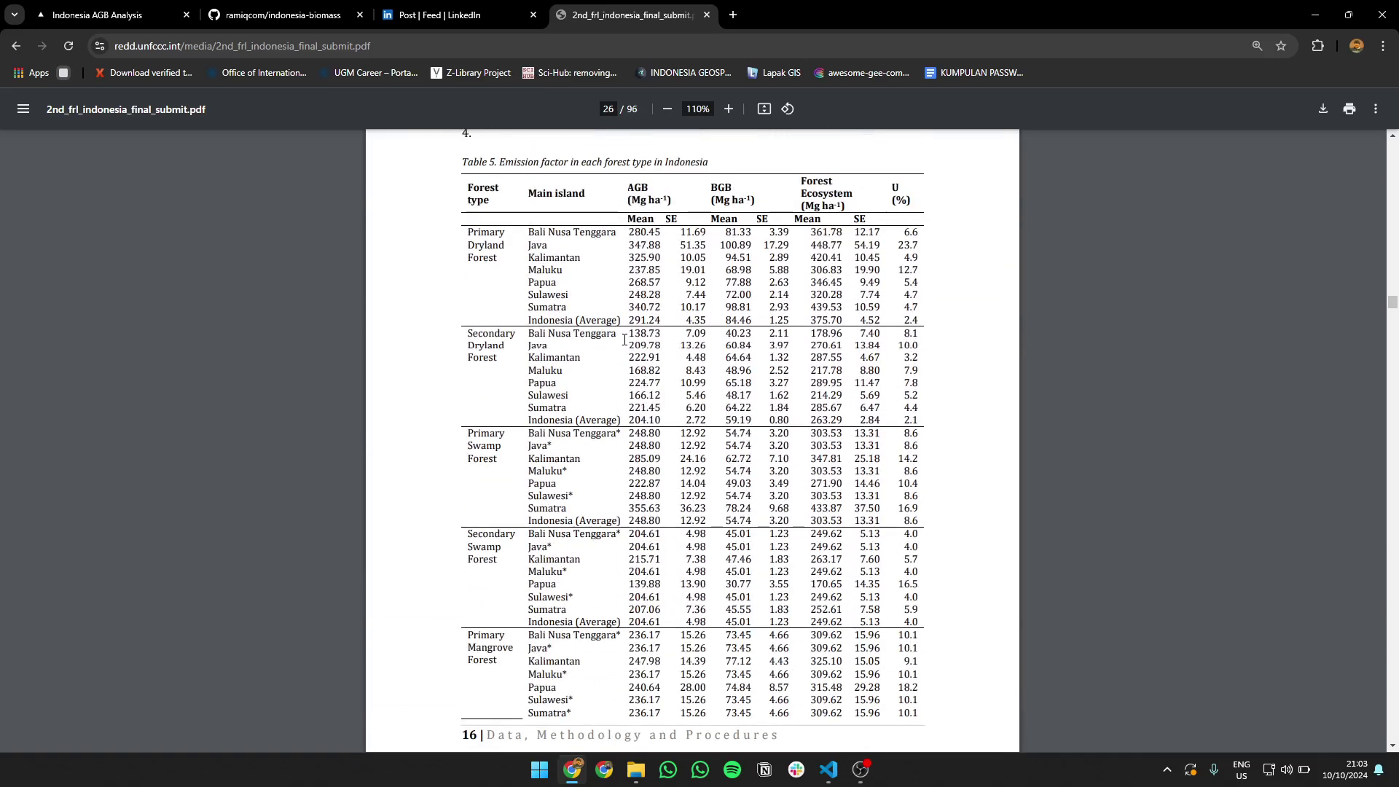
scroll(625, 335, down, 8)
scroll(627, 339, down, 3)
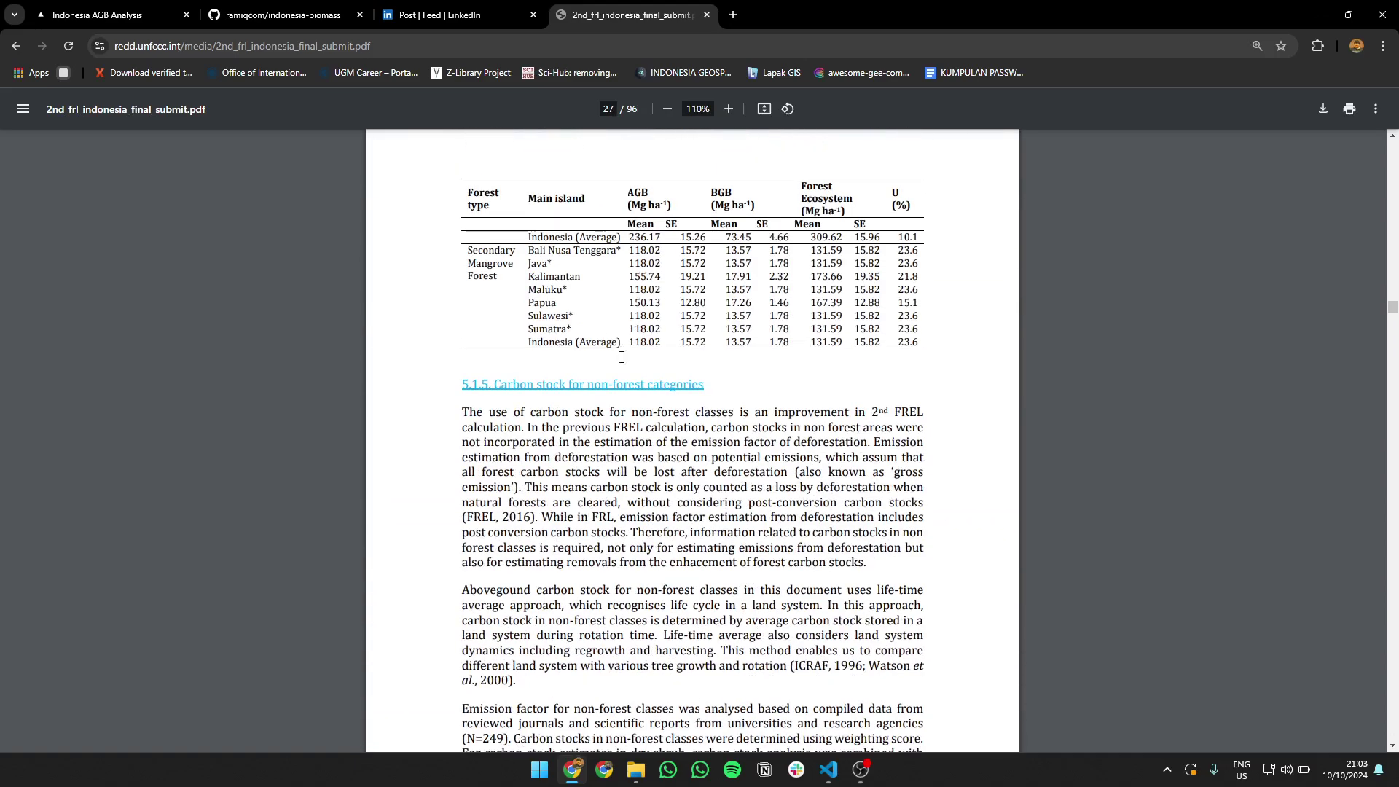
scroll(725, 368, up, 8)
scroll(747, 324, down, 19)
scroll(747, 324, down, 20)
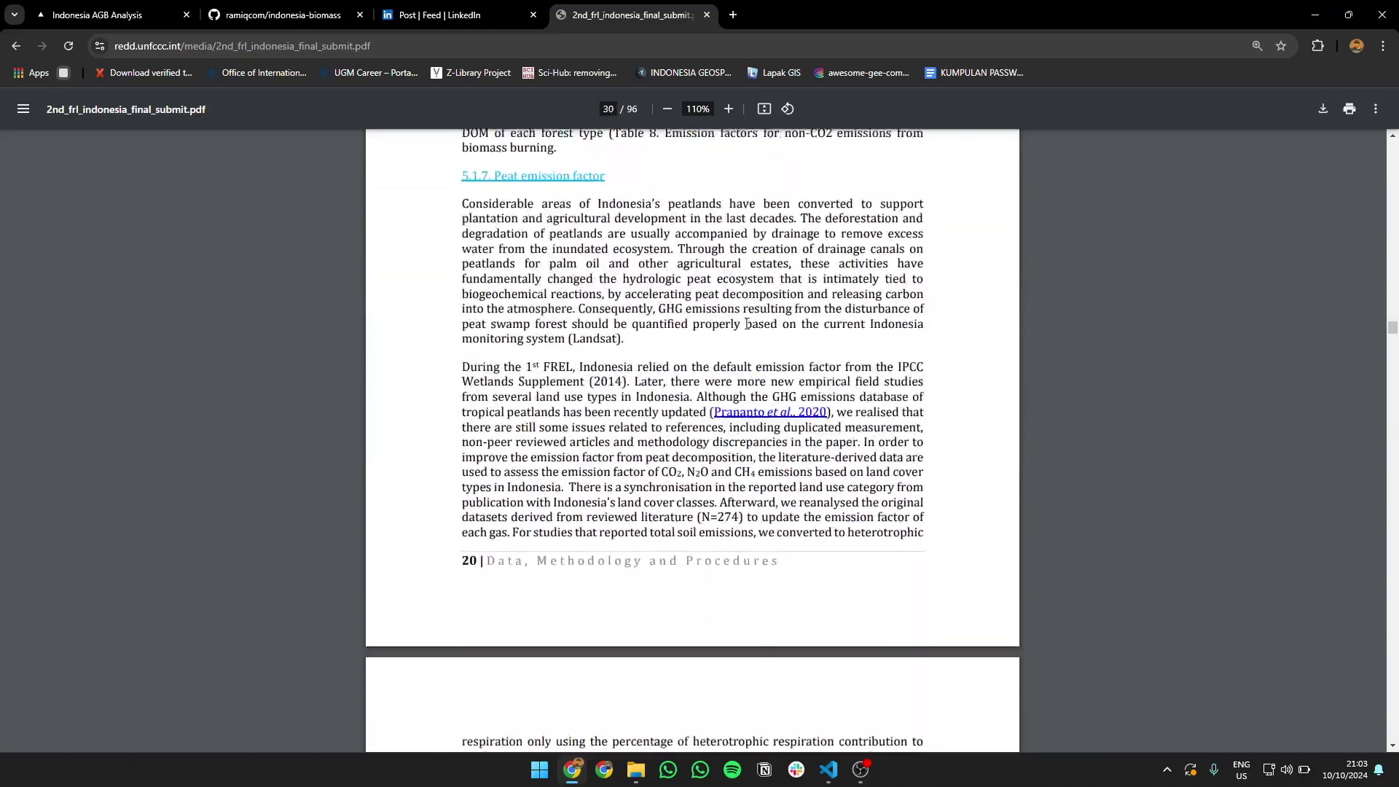
scroll(746, 324, up, 20)
scroll(747, 325, up, 20)
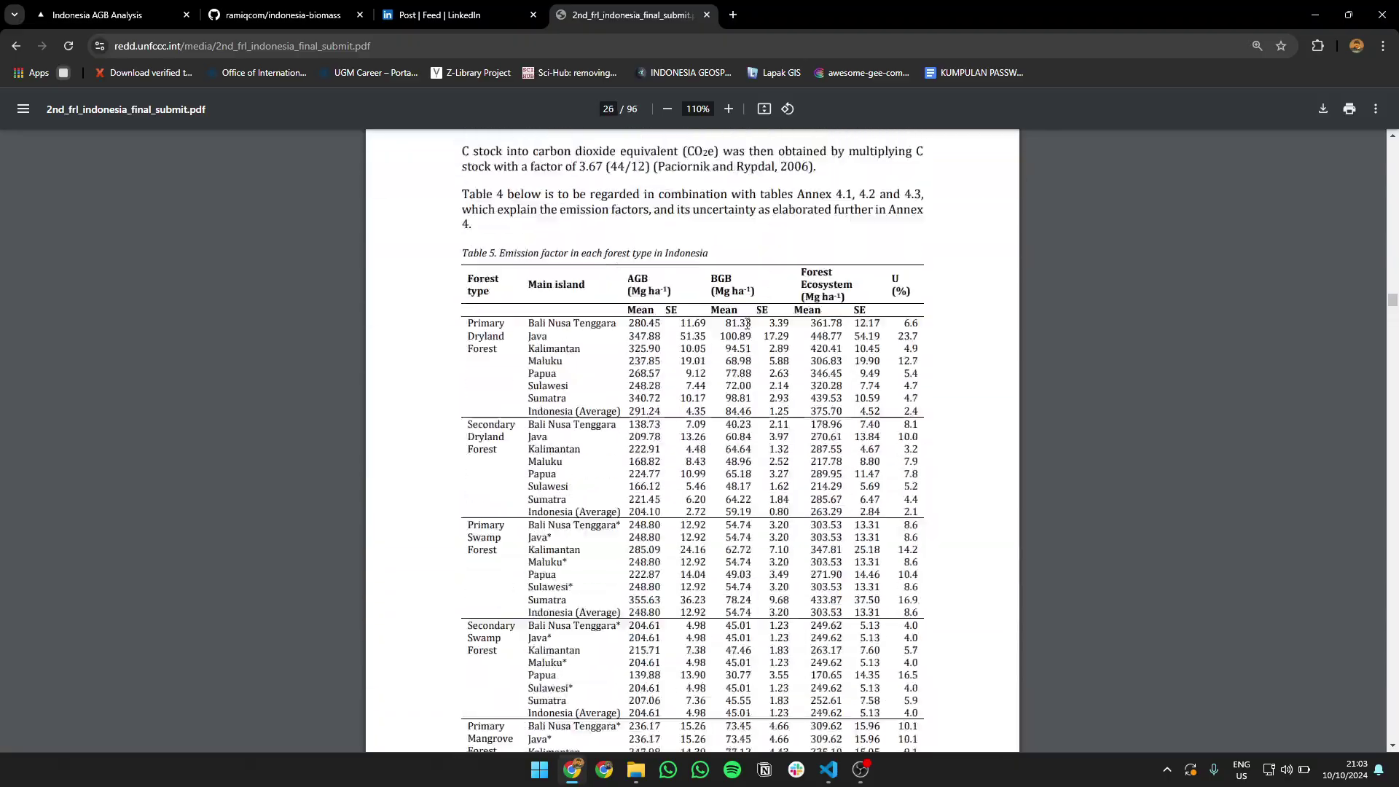
scroll(747, 324, down, 20)
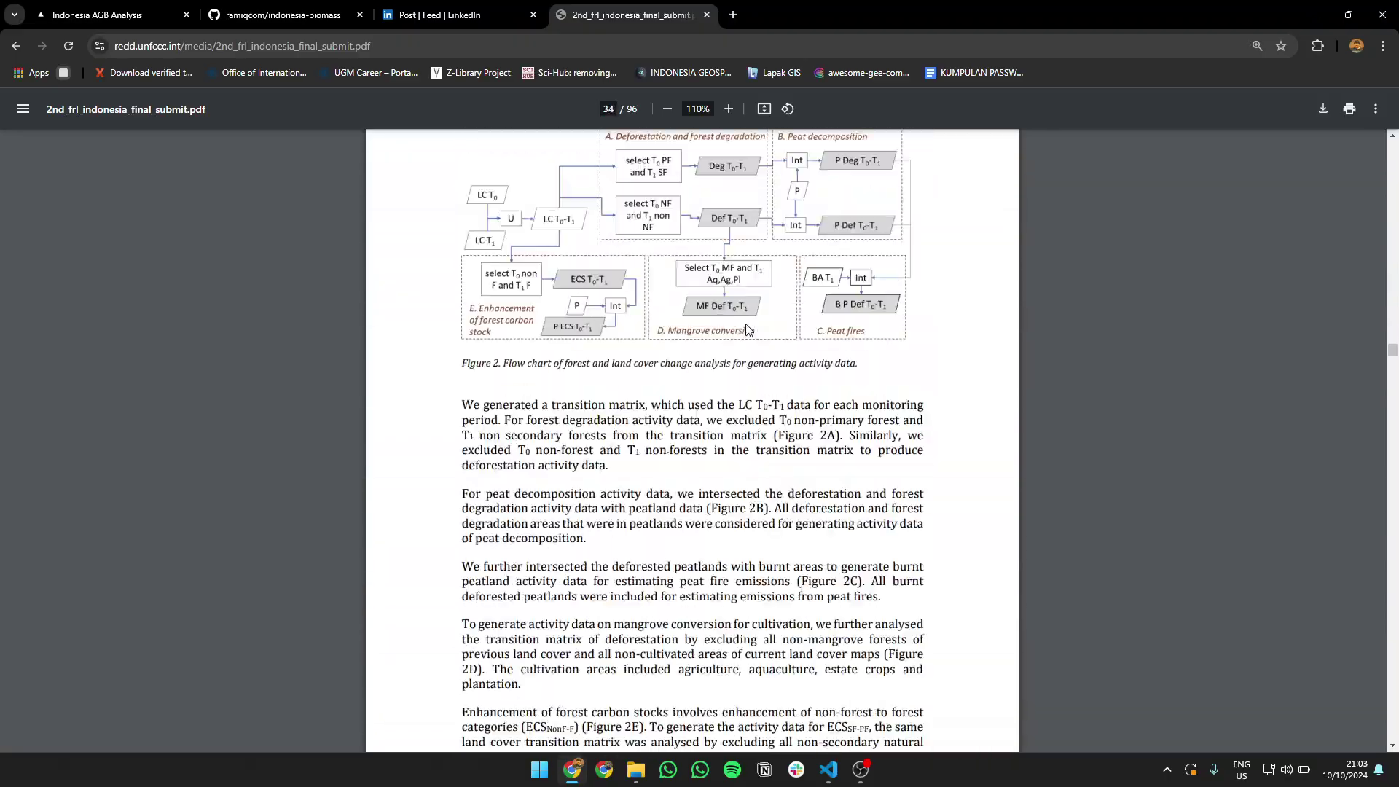
scroll(747, 325, down, 19)
scroll(773, 342, up, 20)
scroll(778, 348, up, 20)
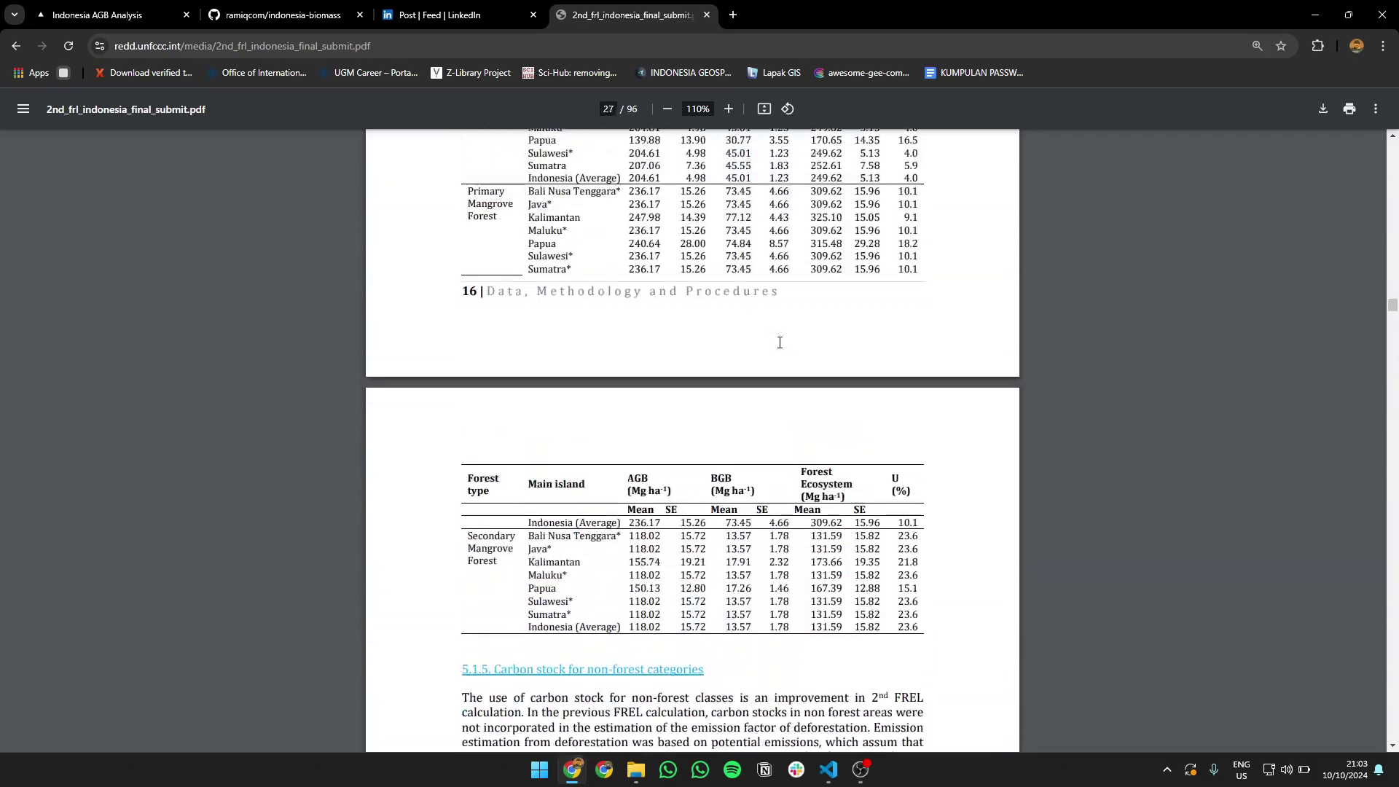
scroll(779, 343, down, 20)
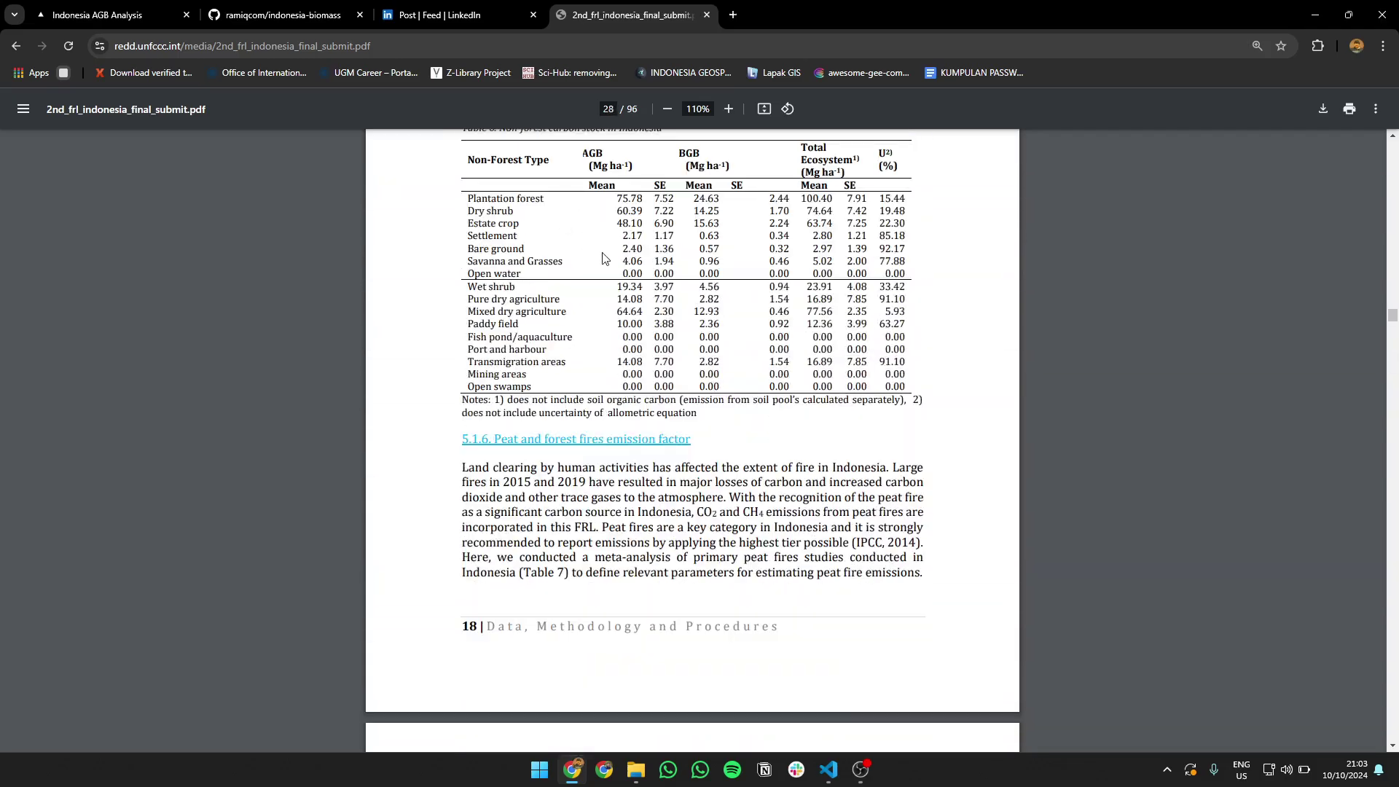
scroll(599, 262, up, 5)
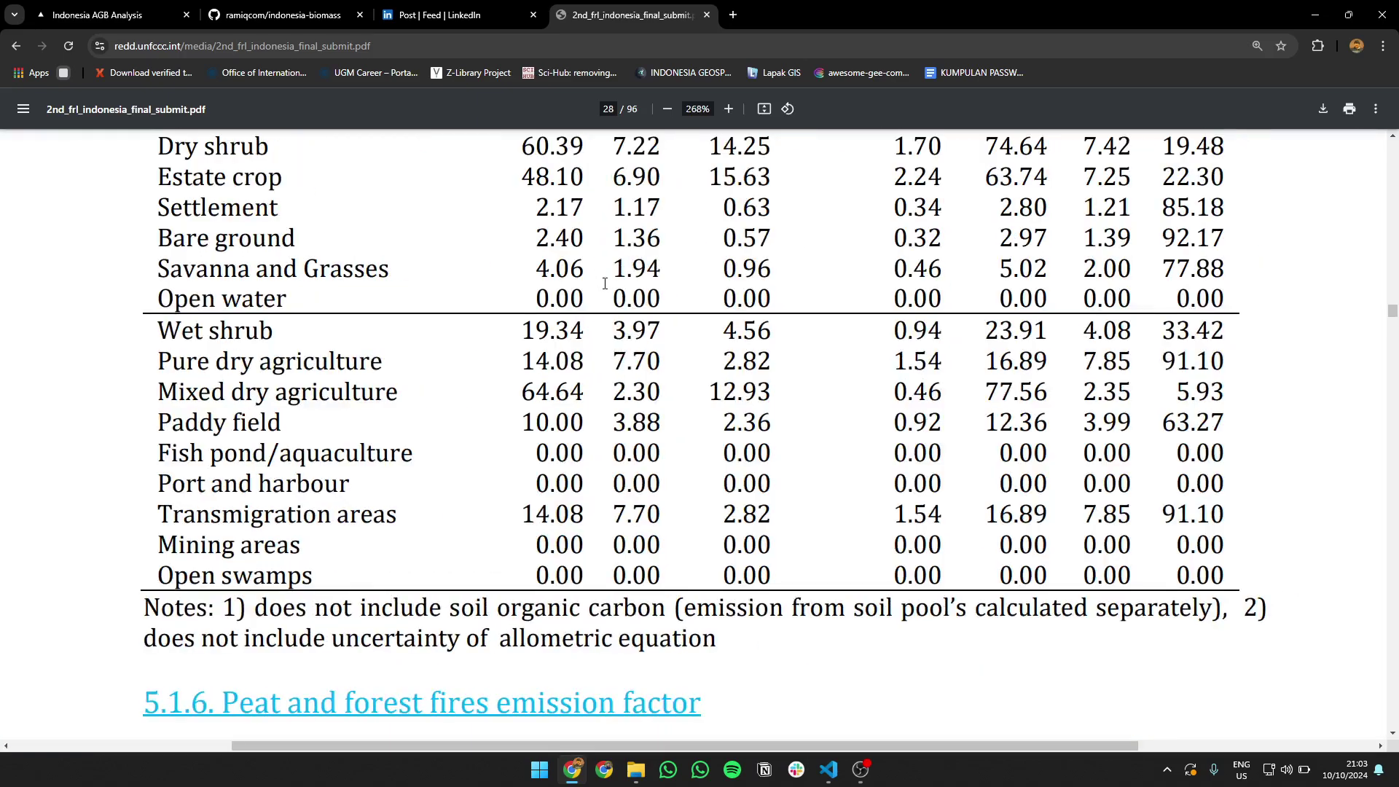
scroll(604, 283, down, 5)
scroll(605, 283, up, 18)
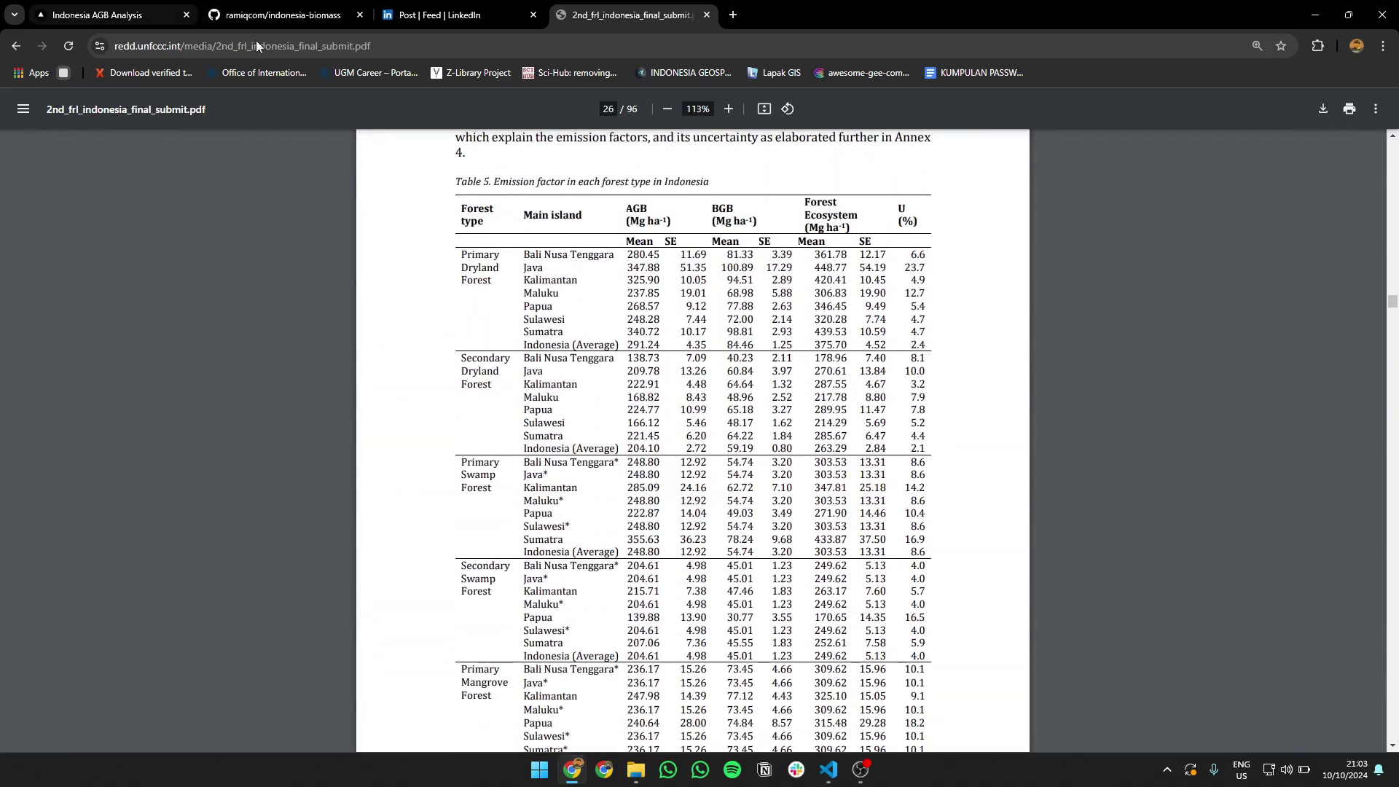
Return to the land-cover app and switch the map year to 2000.
click(161, 7)
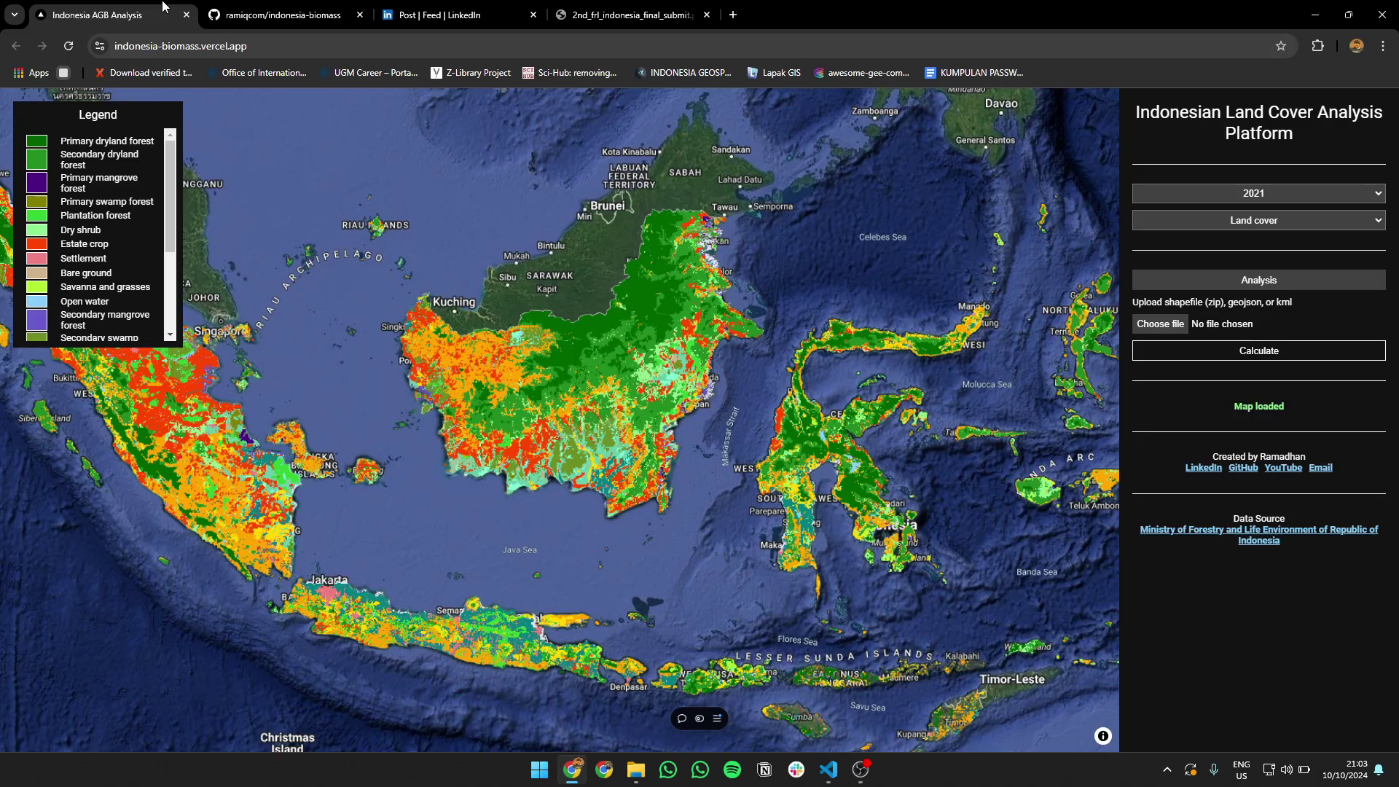
scroll(665, 313, down, 1)
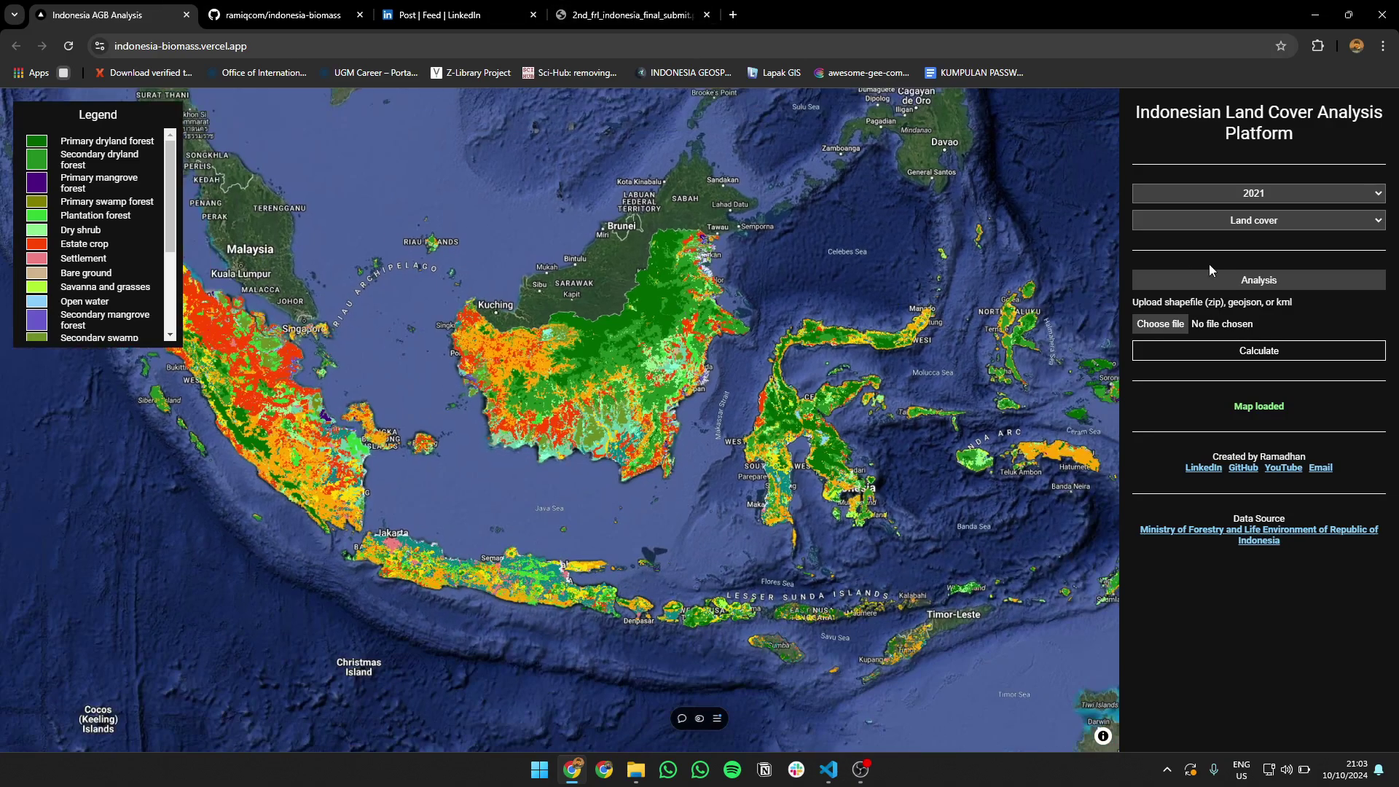
click(1231, 194)
click(1237, 212)
scroll(889, 353, down, 2)
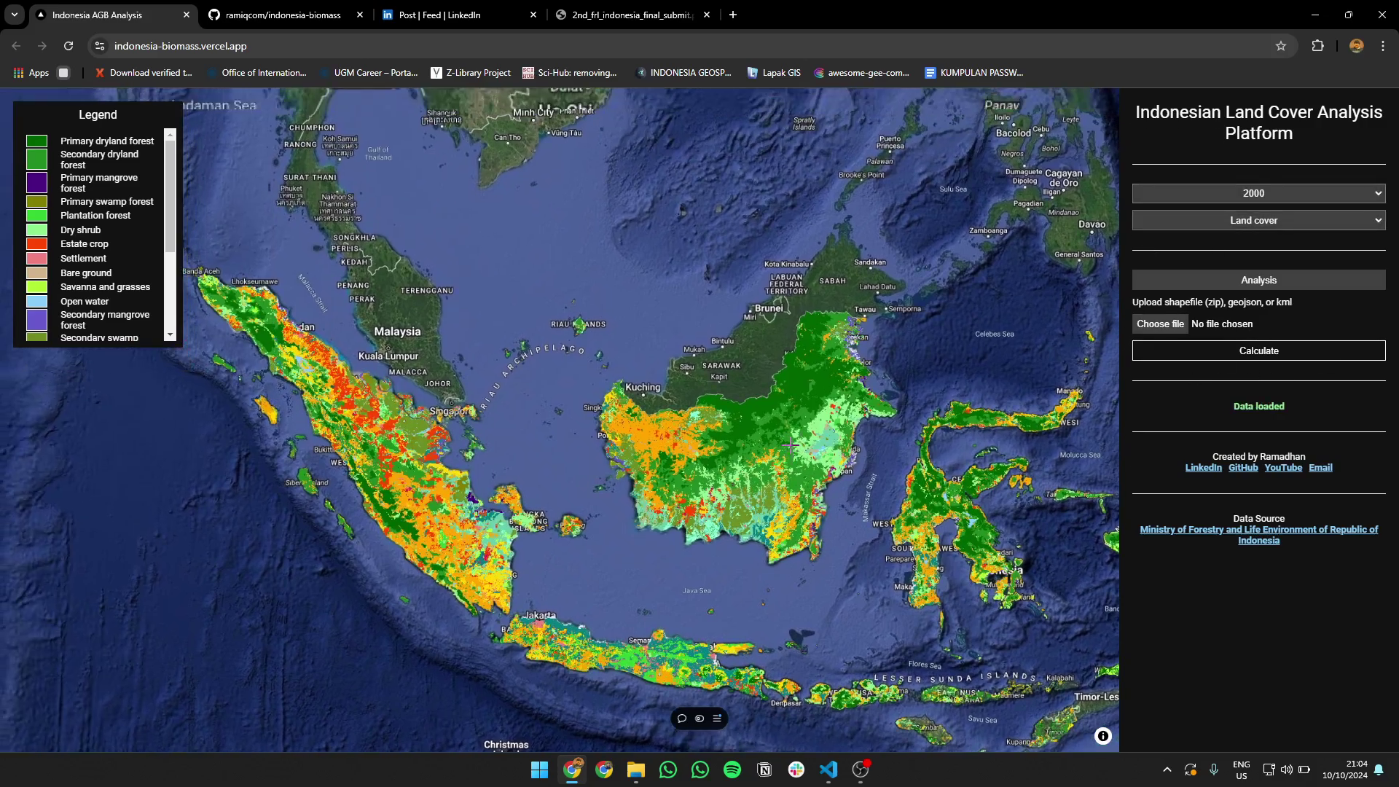
scroll(683, 365, up, 2)
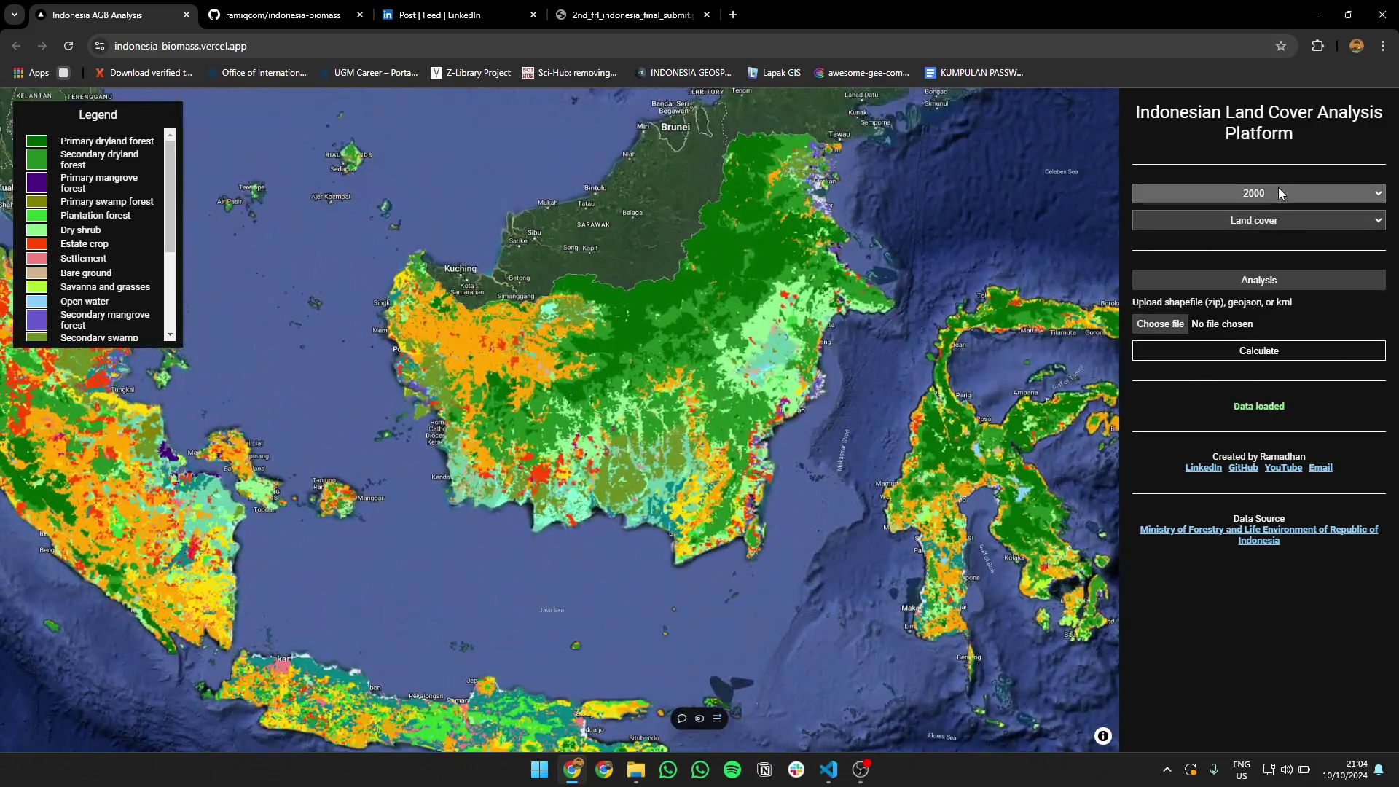
Change the map year to 2016, then back to 2021.
click(1278, 194)
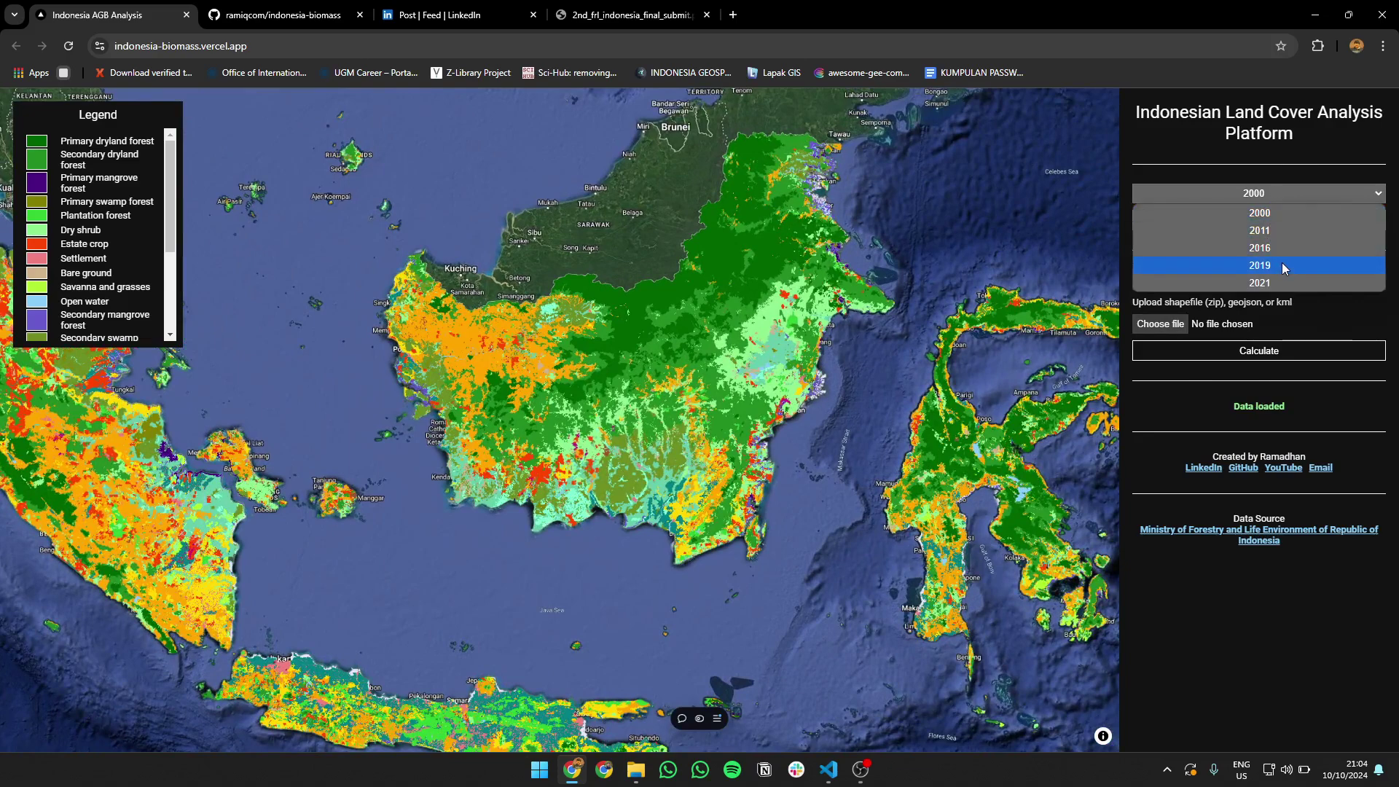
scroll(958, 260, down, 2)
click(1256, 193)
click(1259, 215)
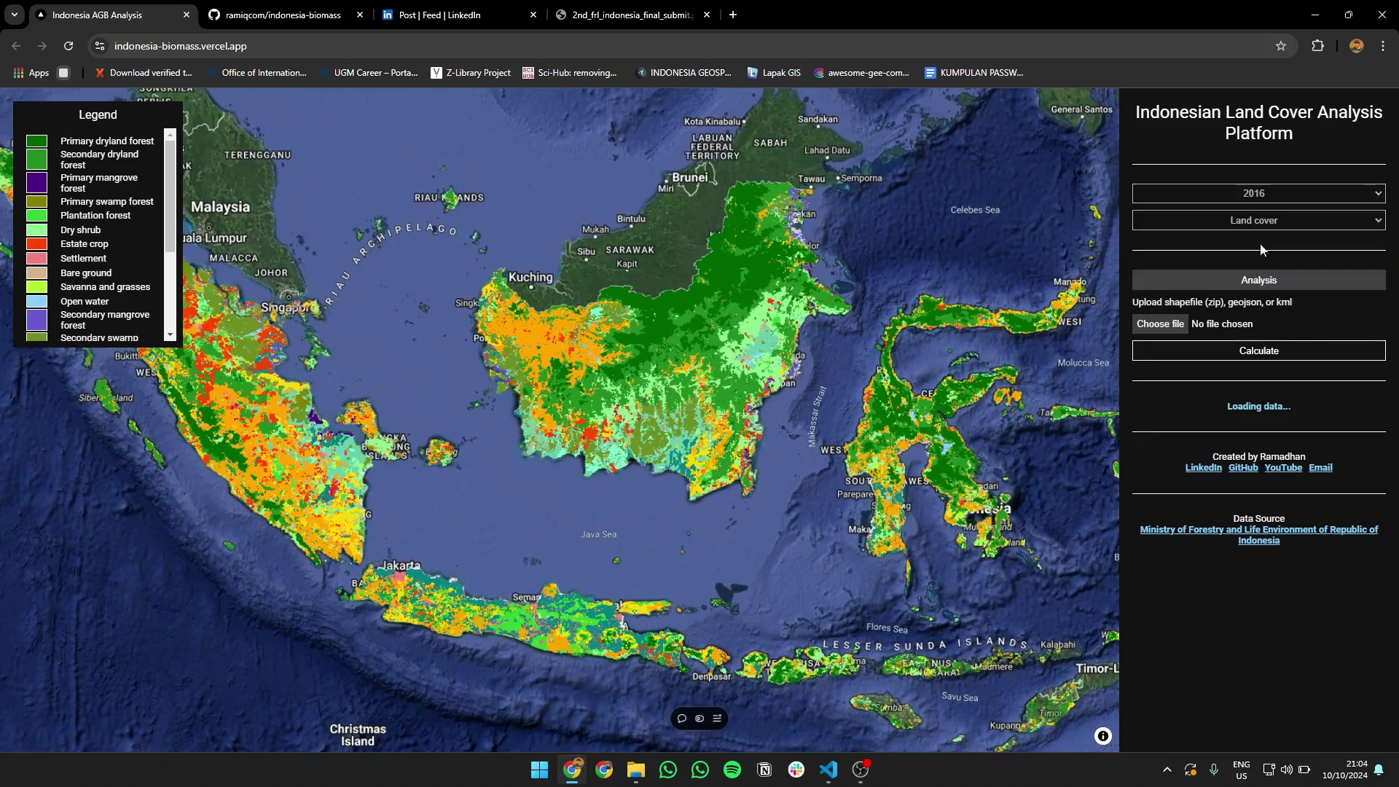
click(1246, 203)
click(1266, 286)
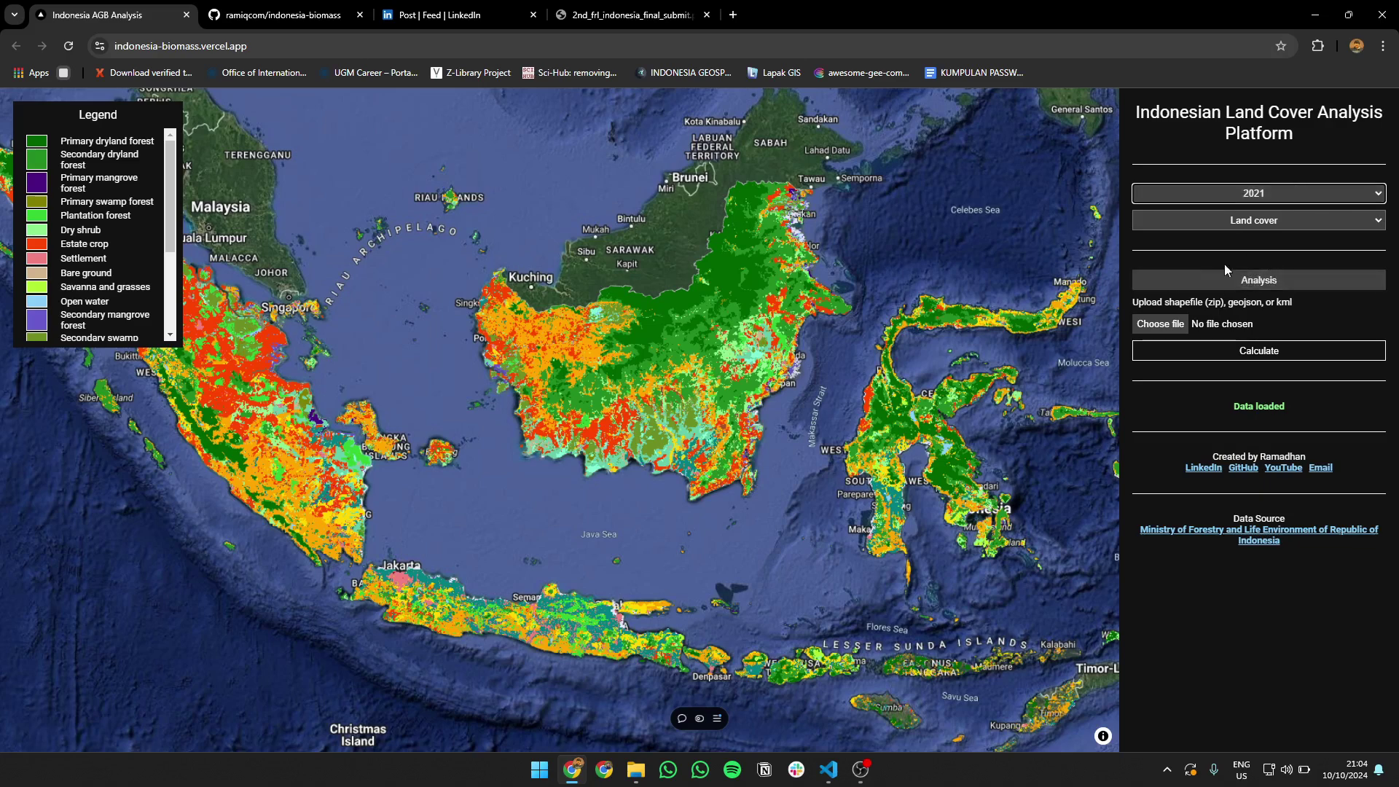
Upload jambi.geojson from Downloads > Geospatial > Trial as the analysis region.
click(1162, 326)
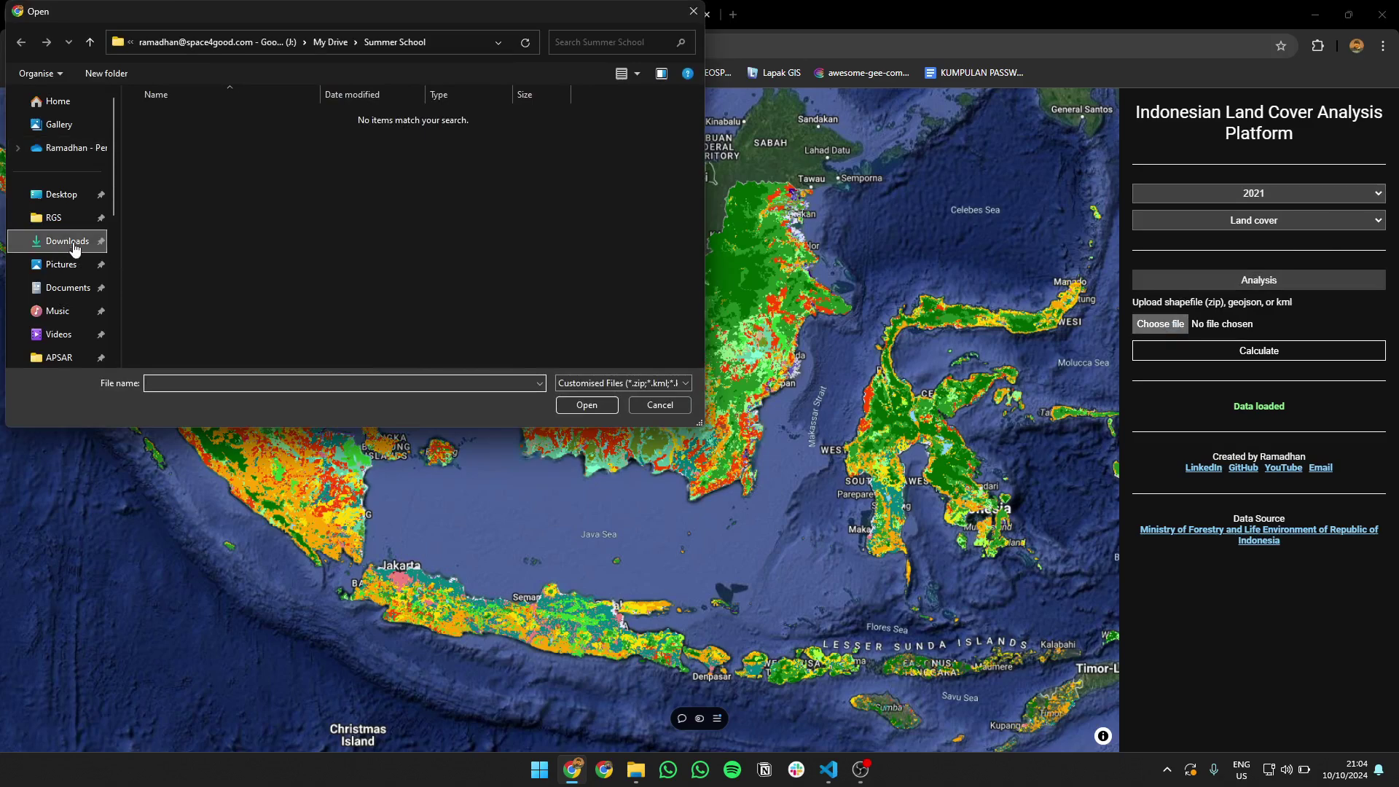
click(95, 241)
double_click(209, 240)
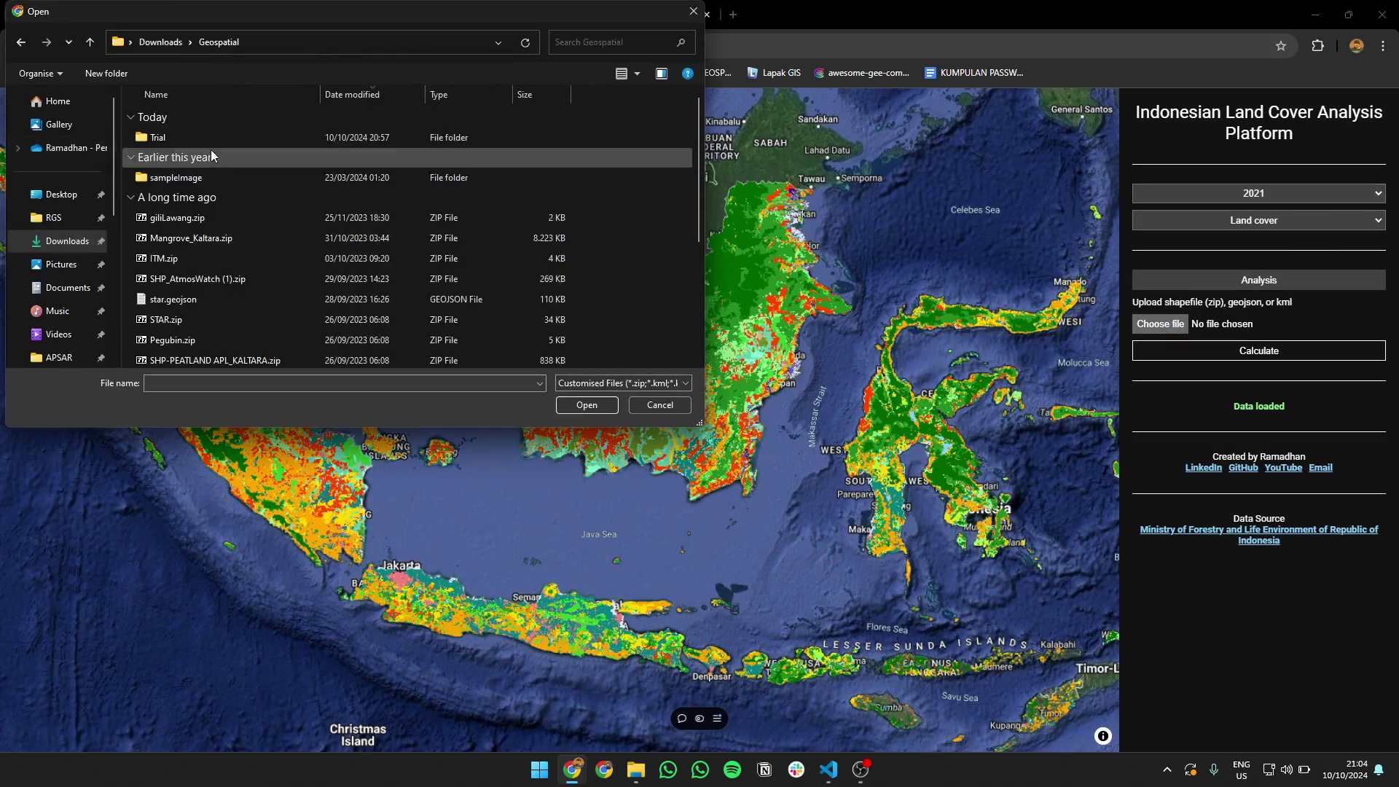
double_click(211, 138)
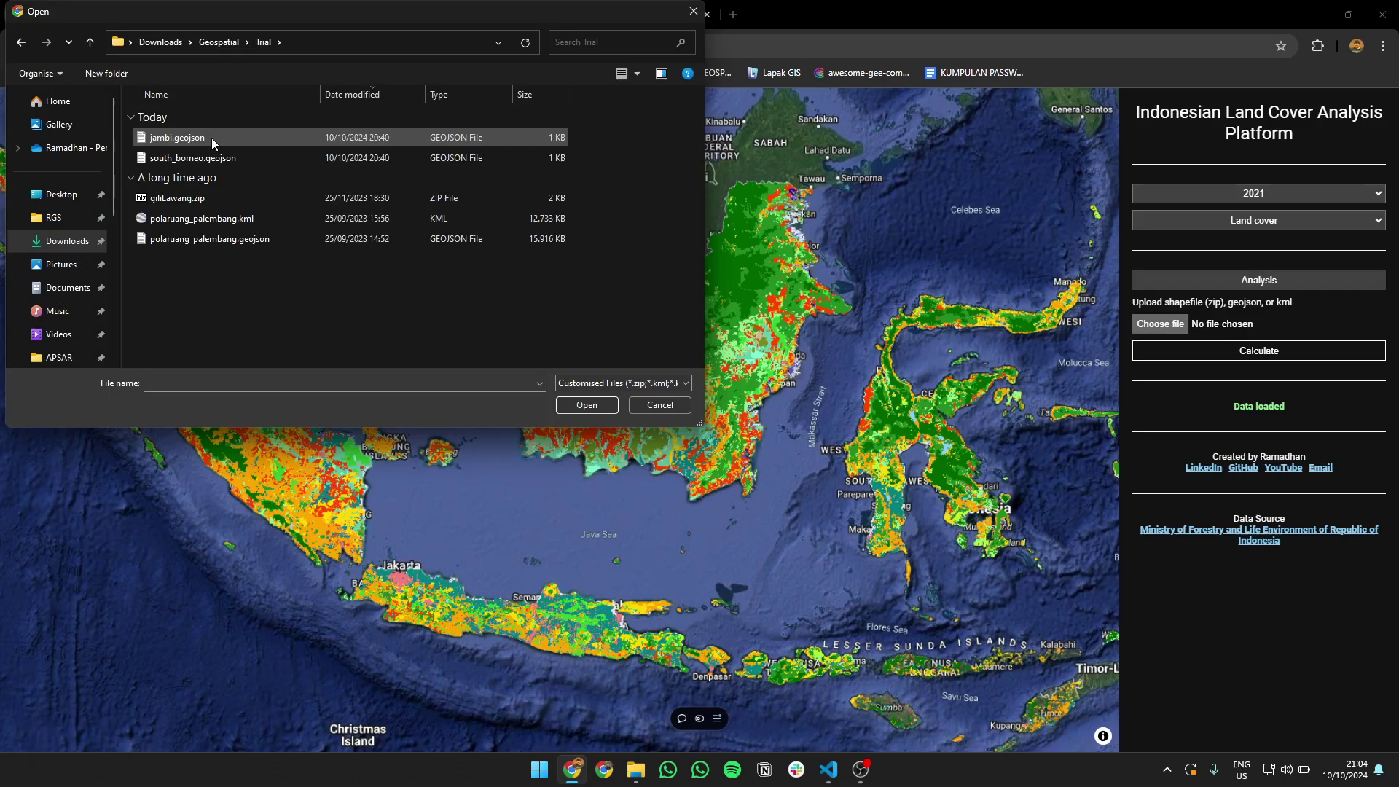
double_click(266, 140)
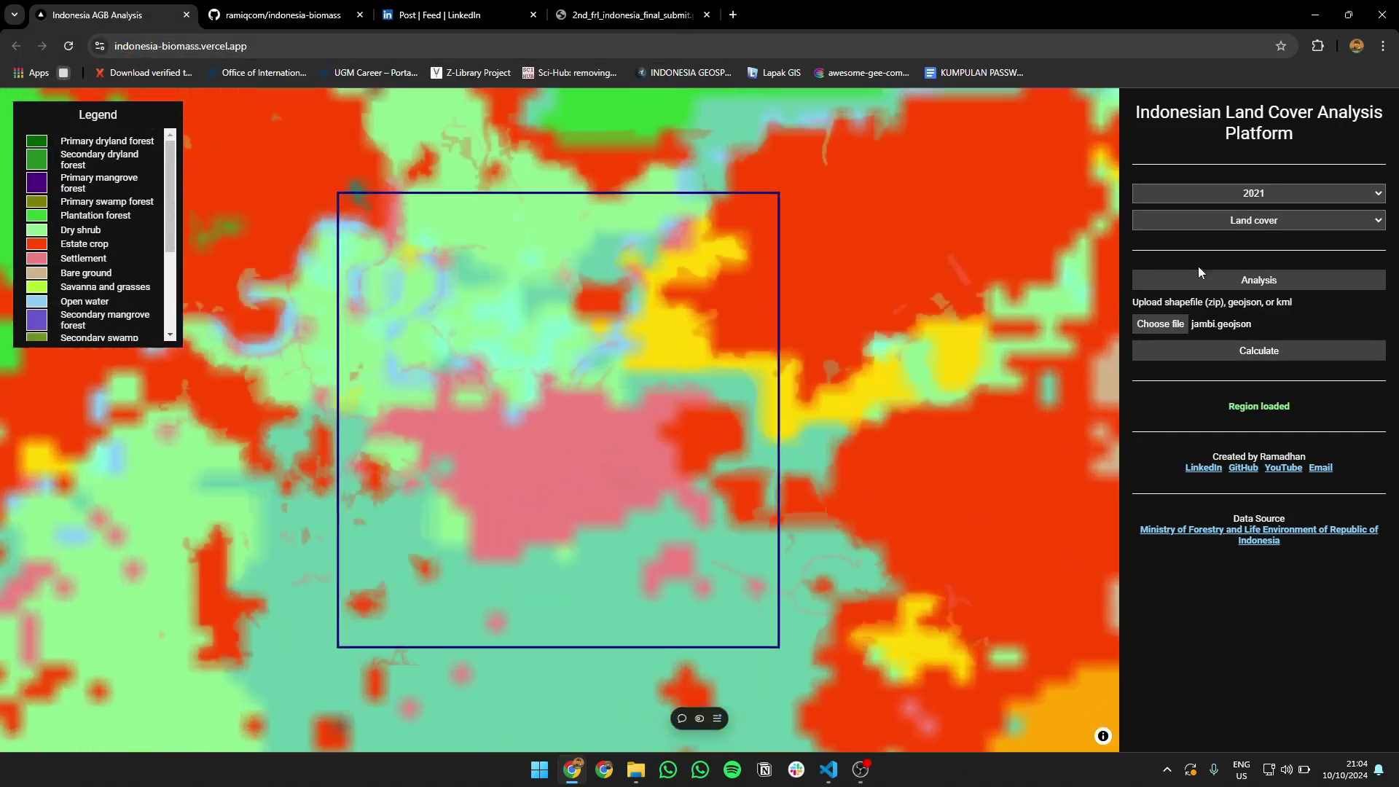
Calculate the Jambi land-cover area and AGB charts for 2000–2021.
click(1231, 350)
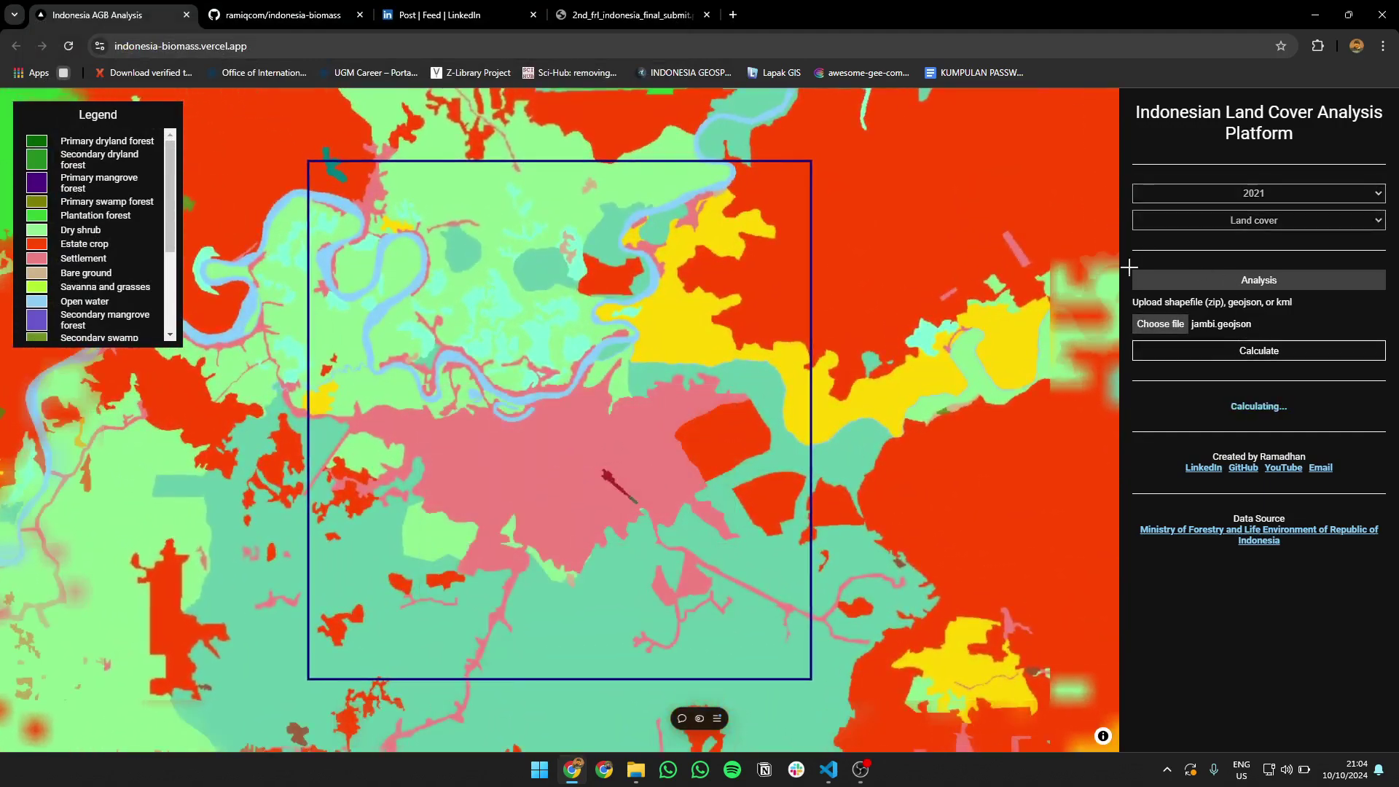
scroll(1230, 294, down, 2)
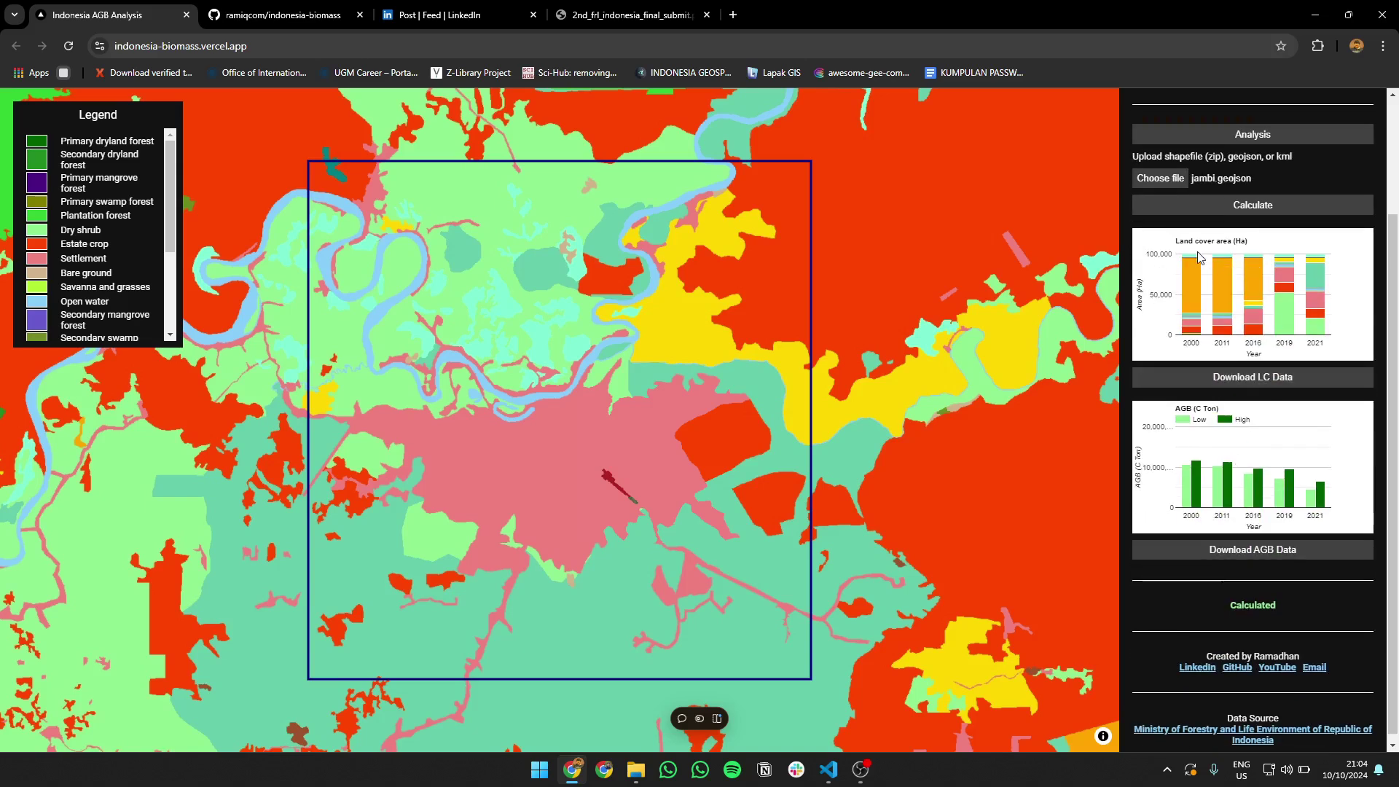
mouse_move(1297, 309)
mouse_move(1193, 312)
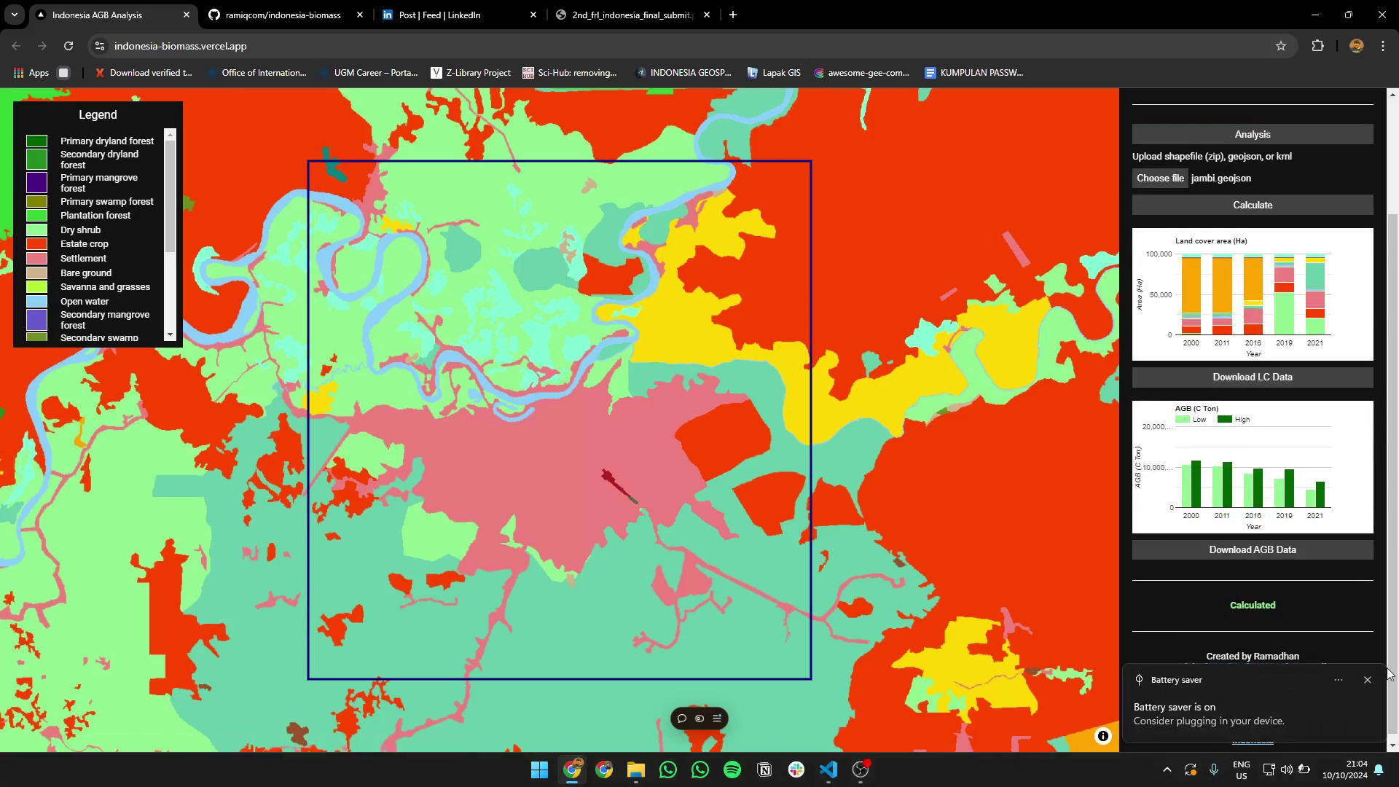
Dismiss the battery notice, export the land-cover CSV as LC.csv into Downloads, and open it.
click(1374, 682)
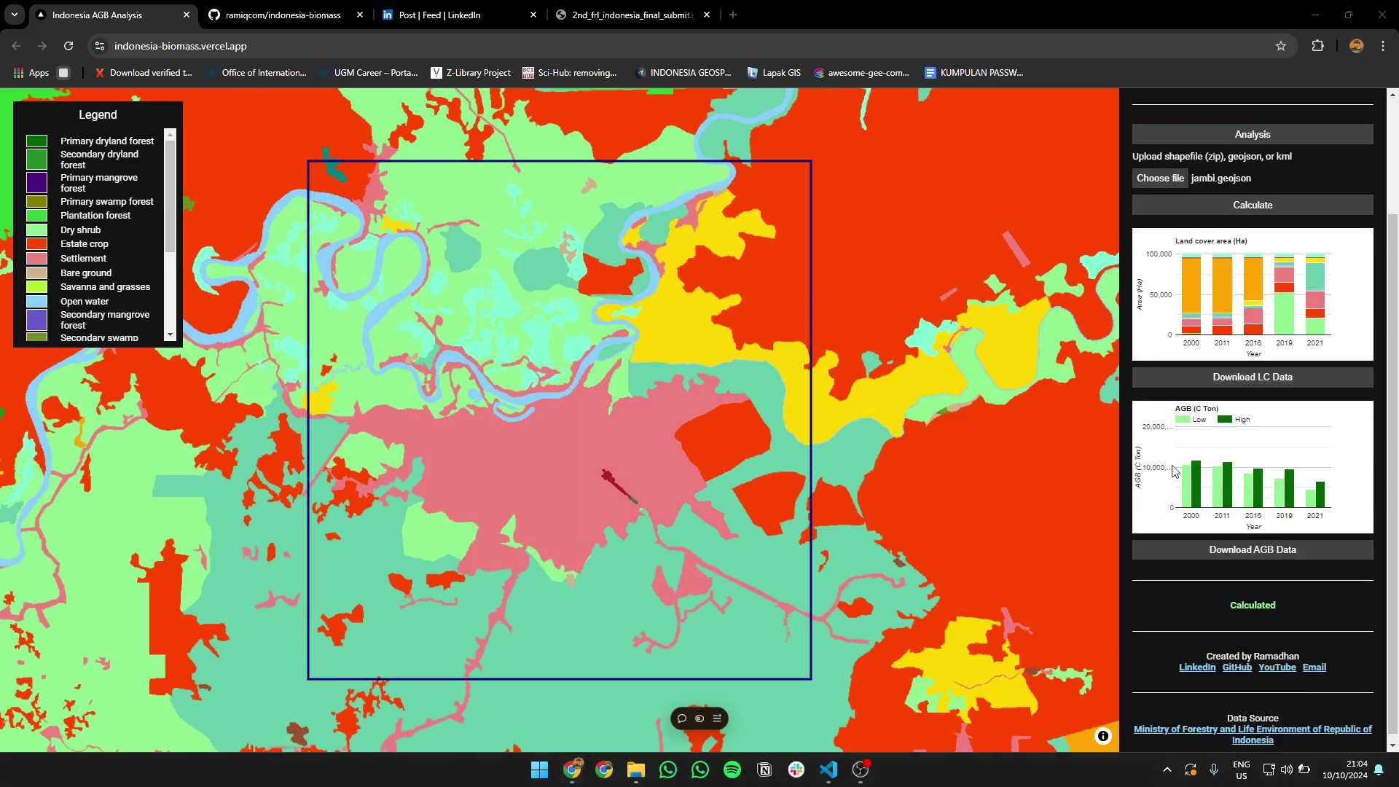
click(1227, 377)
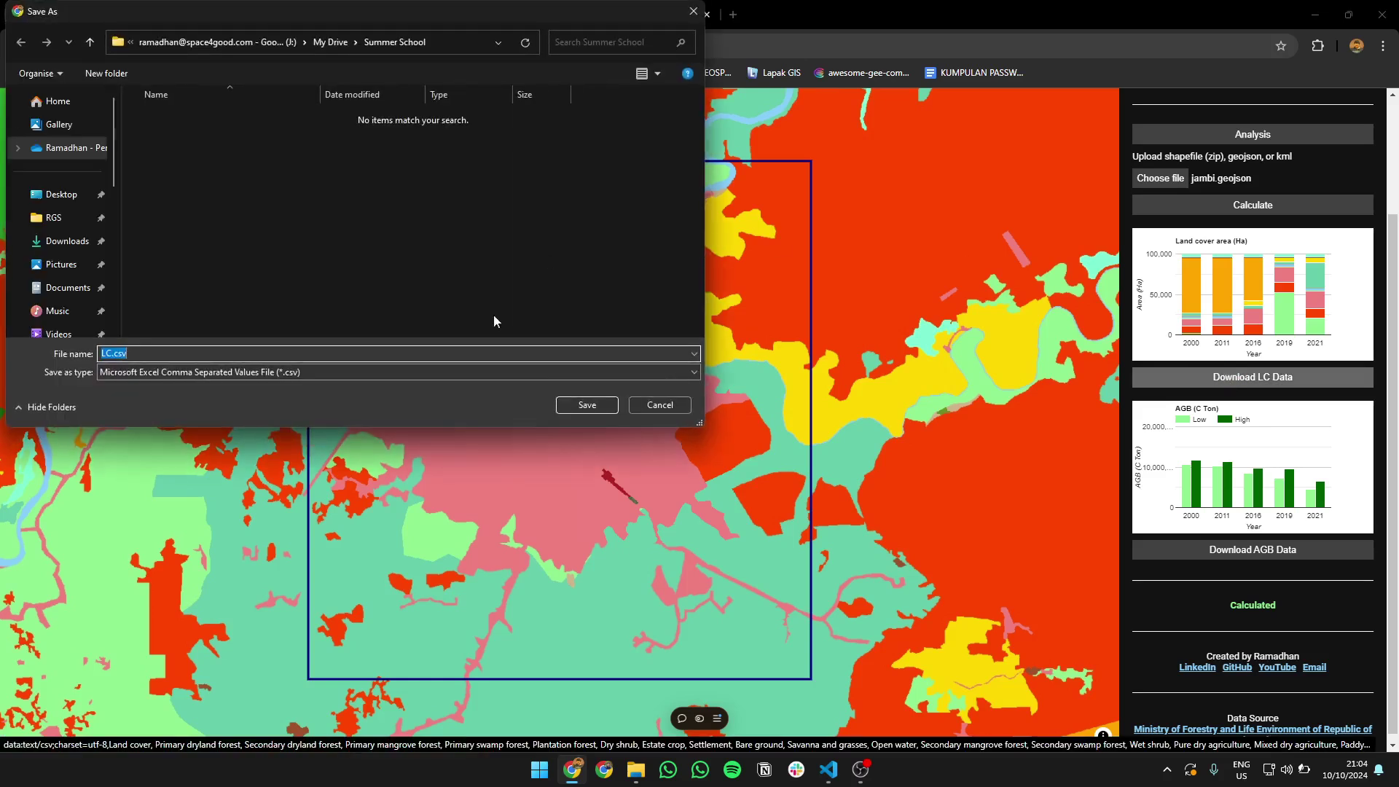
click(67, 240)
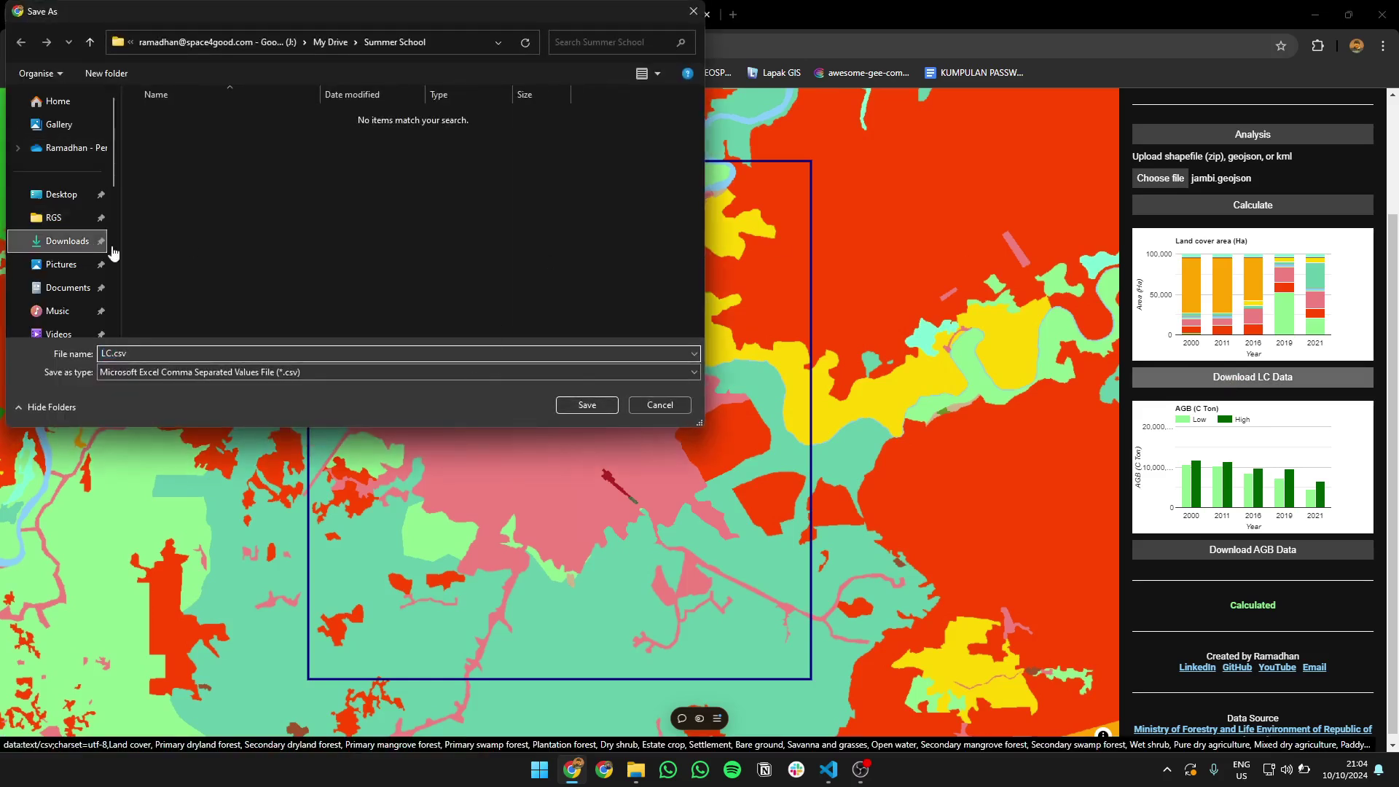
click(582, 403)
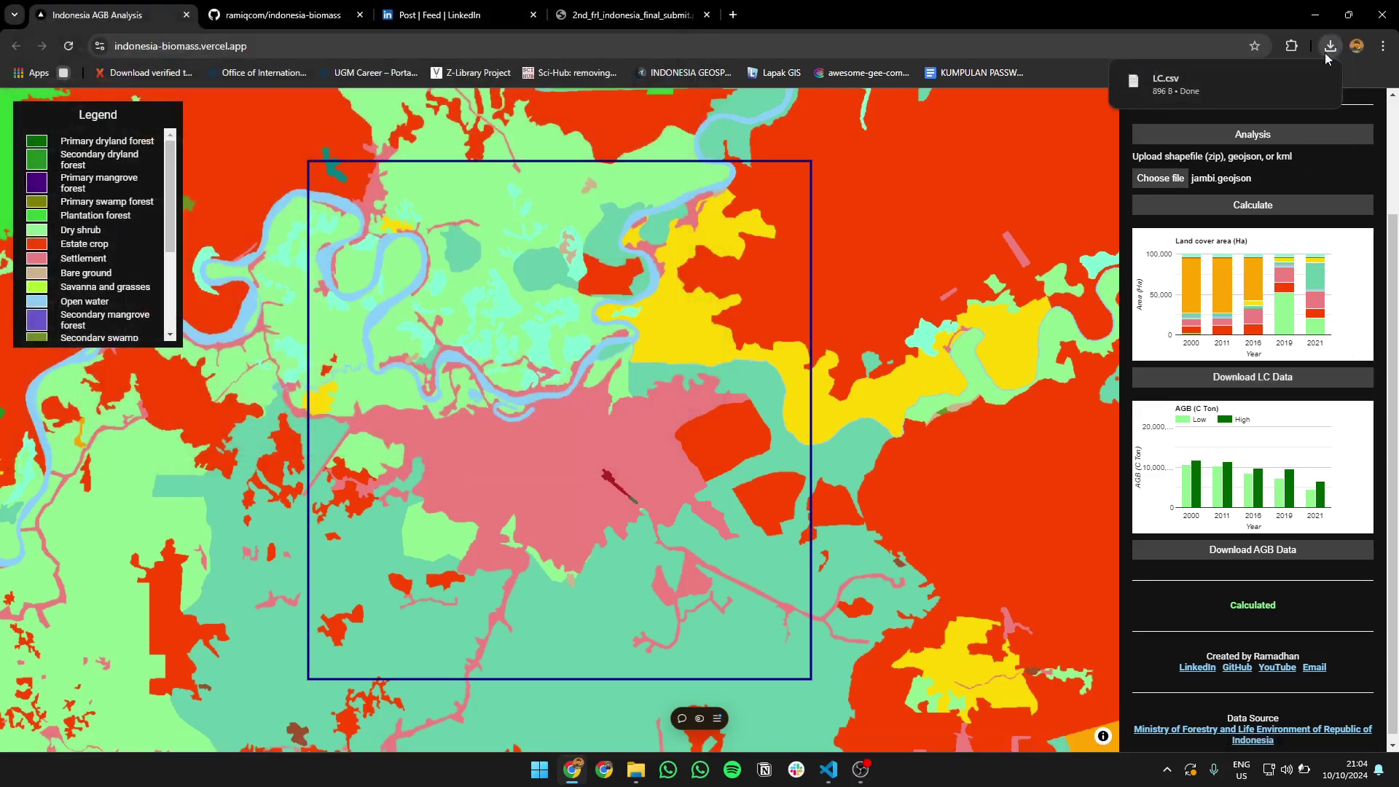
click(1205, 85)
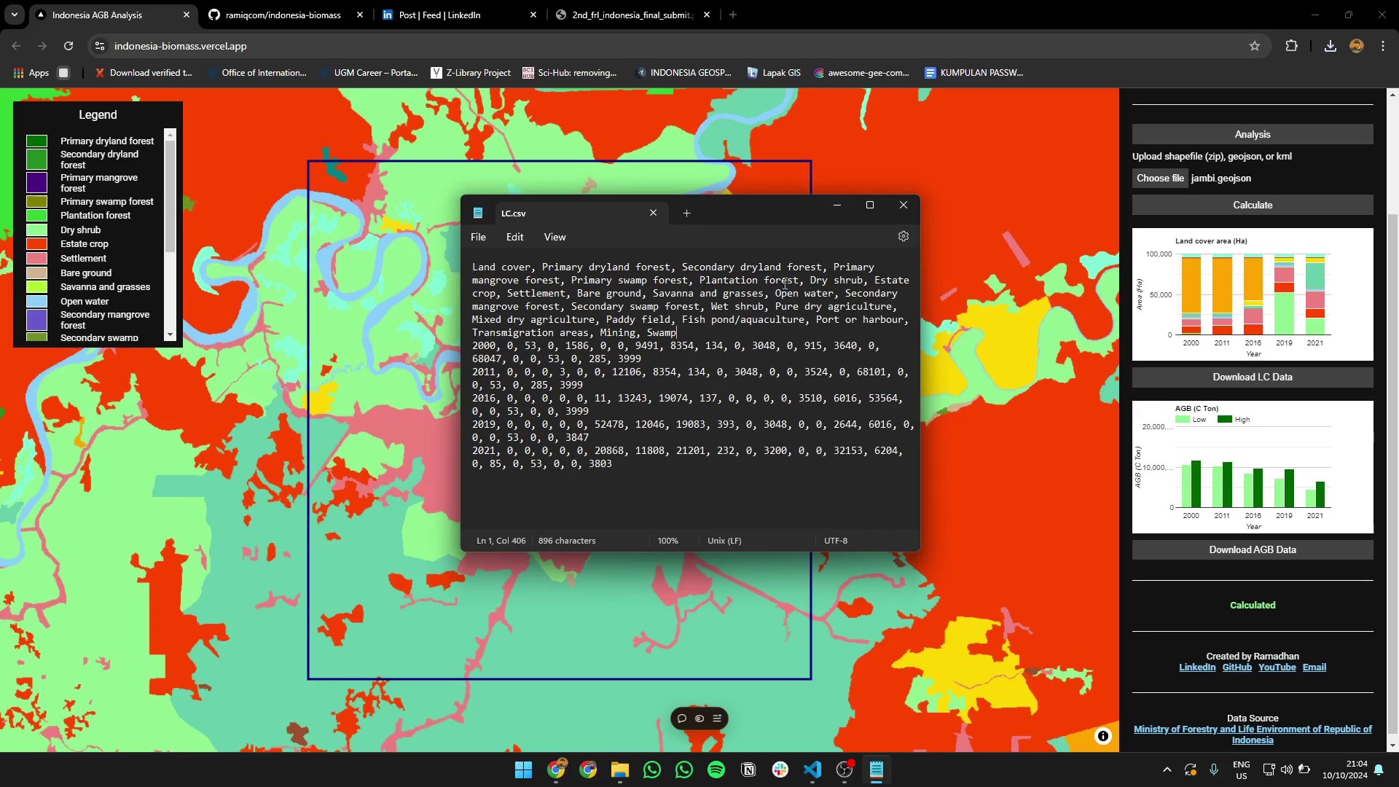
Close LC.csv and download the AGB data as AGB.csv.
click(902, 207)
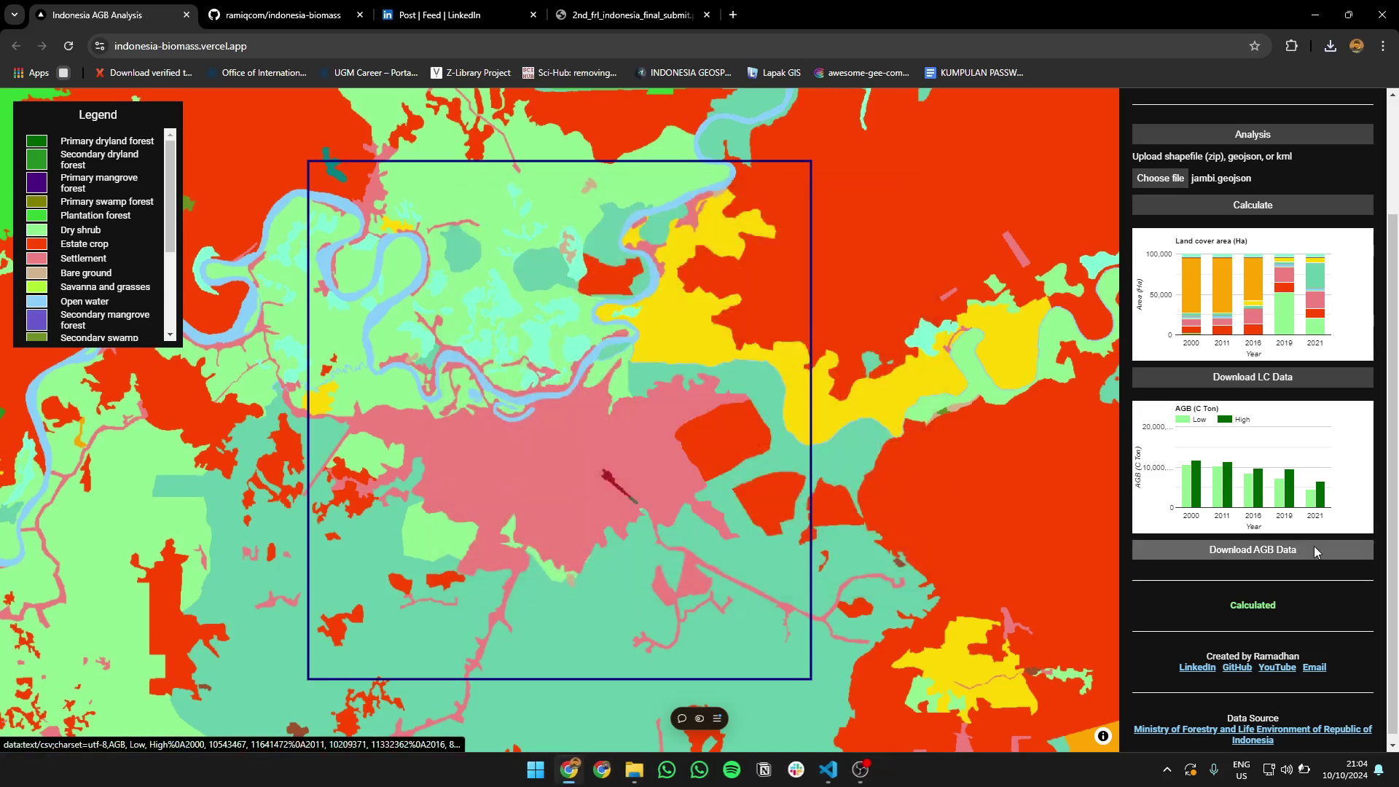
click(1292, 549)
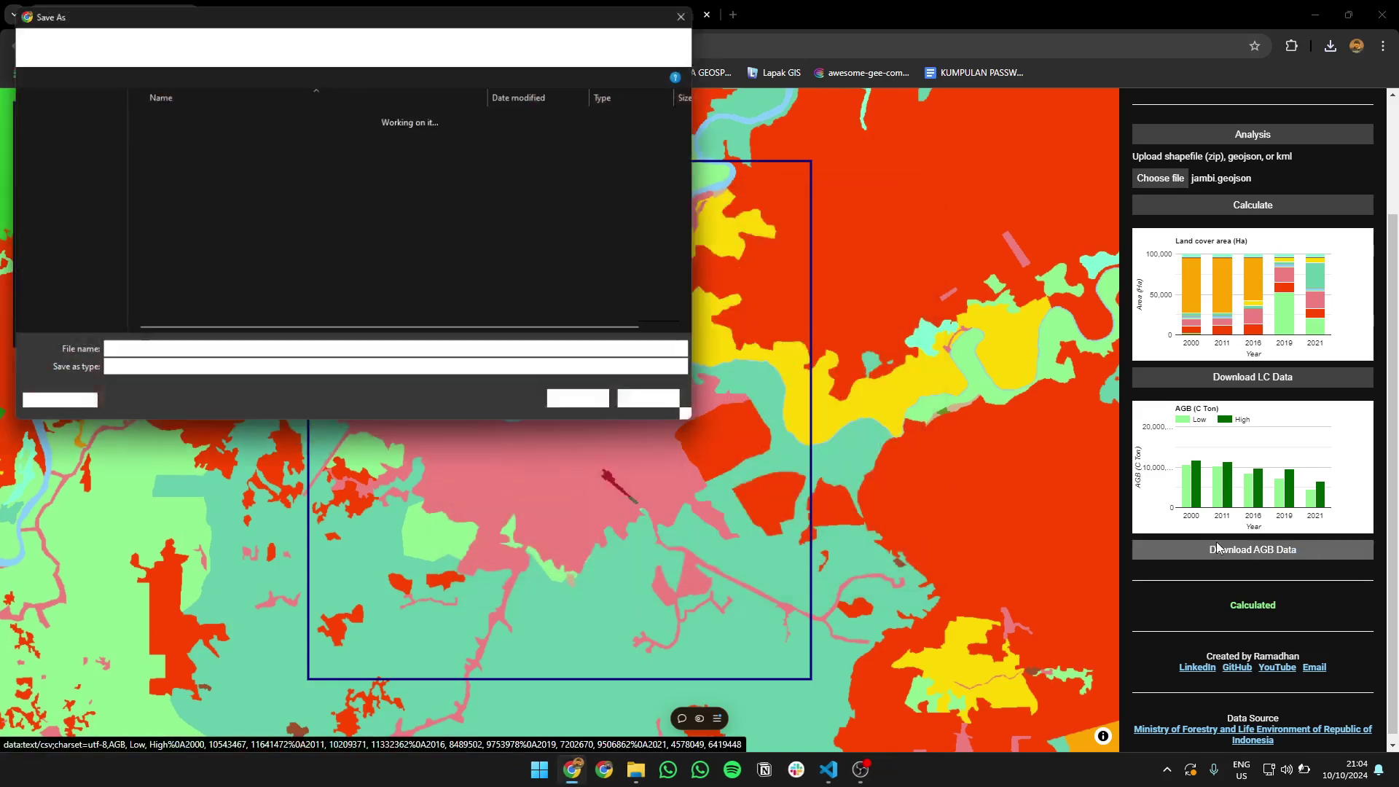
click(602, 405)
click(628, 15)
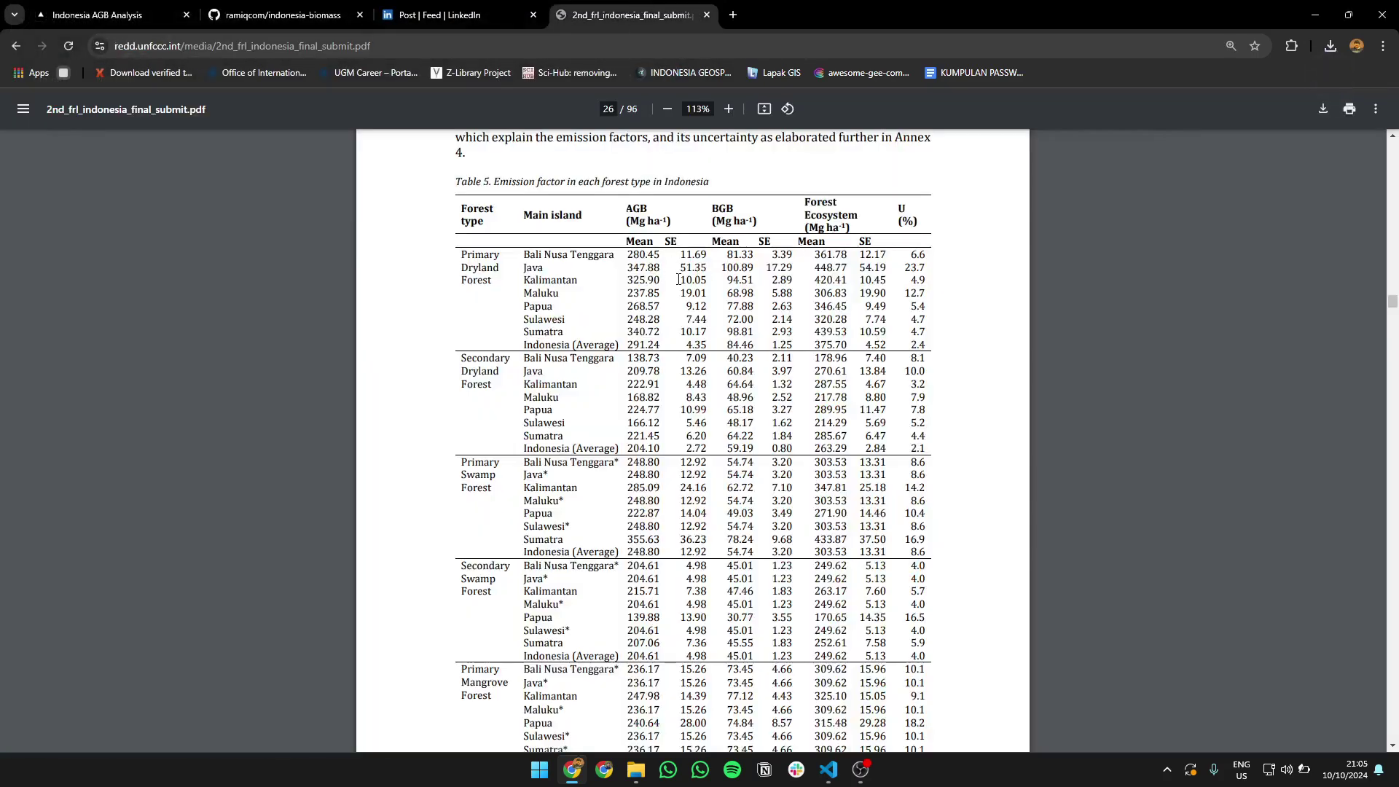
click(142, 6)
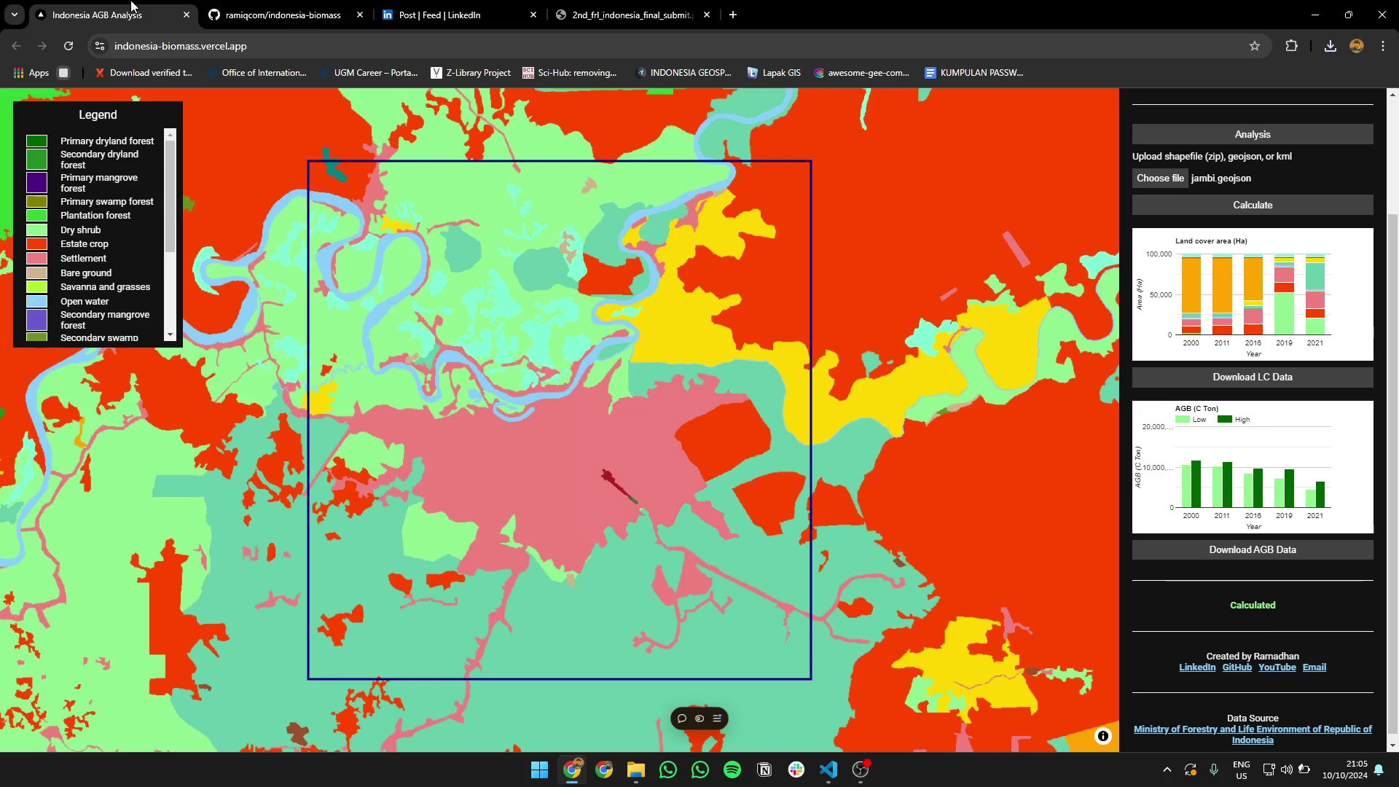
Open AGB.csv from recent downloads to check yearly low and high AGB, then close it.
click(1329, 45)
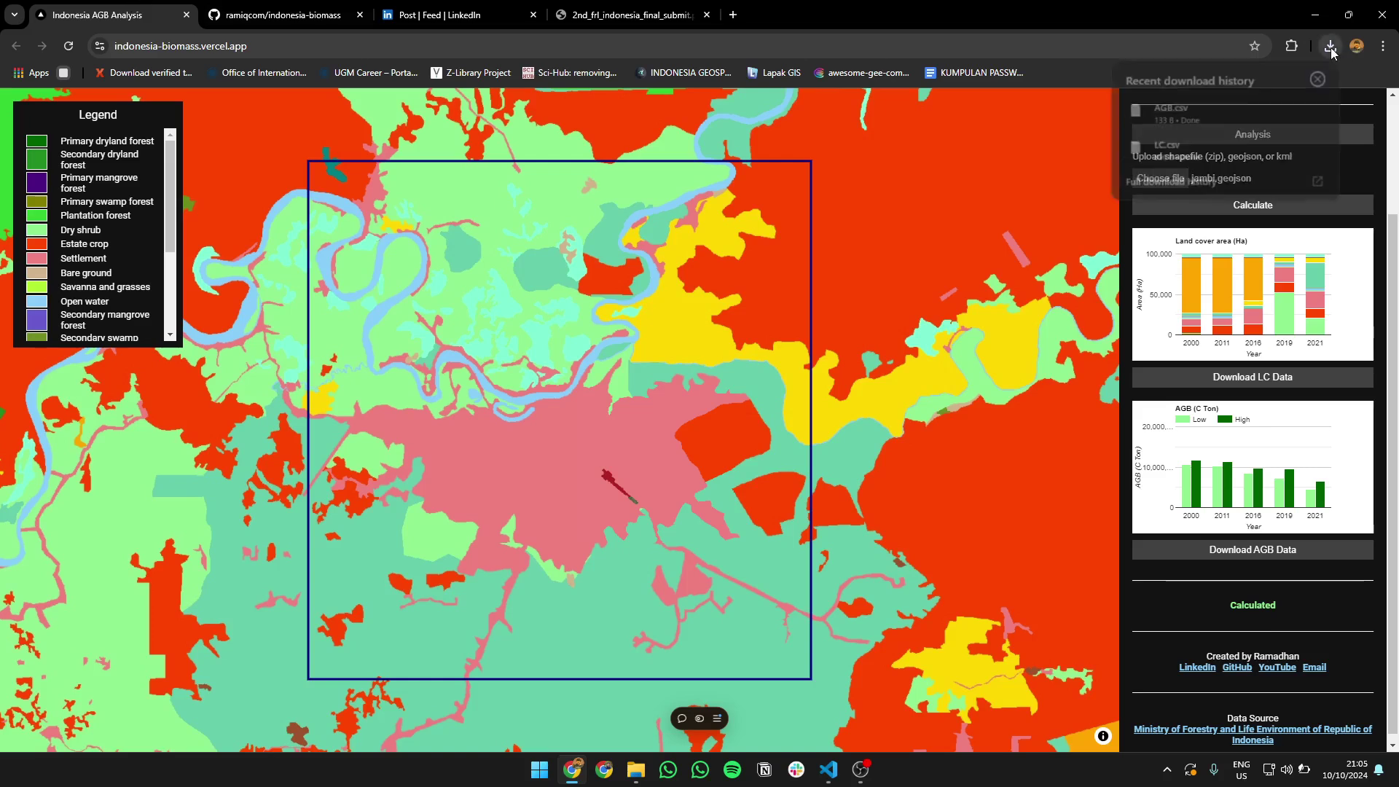
click(1222, 116)
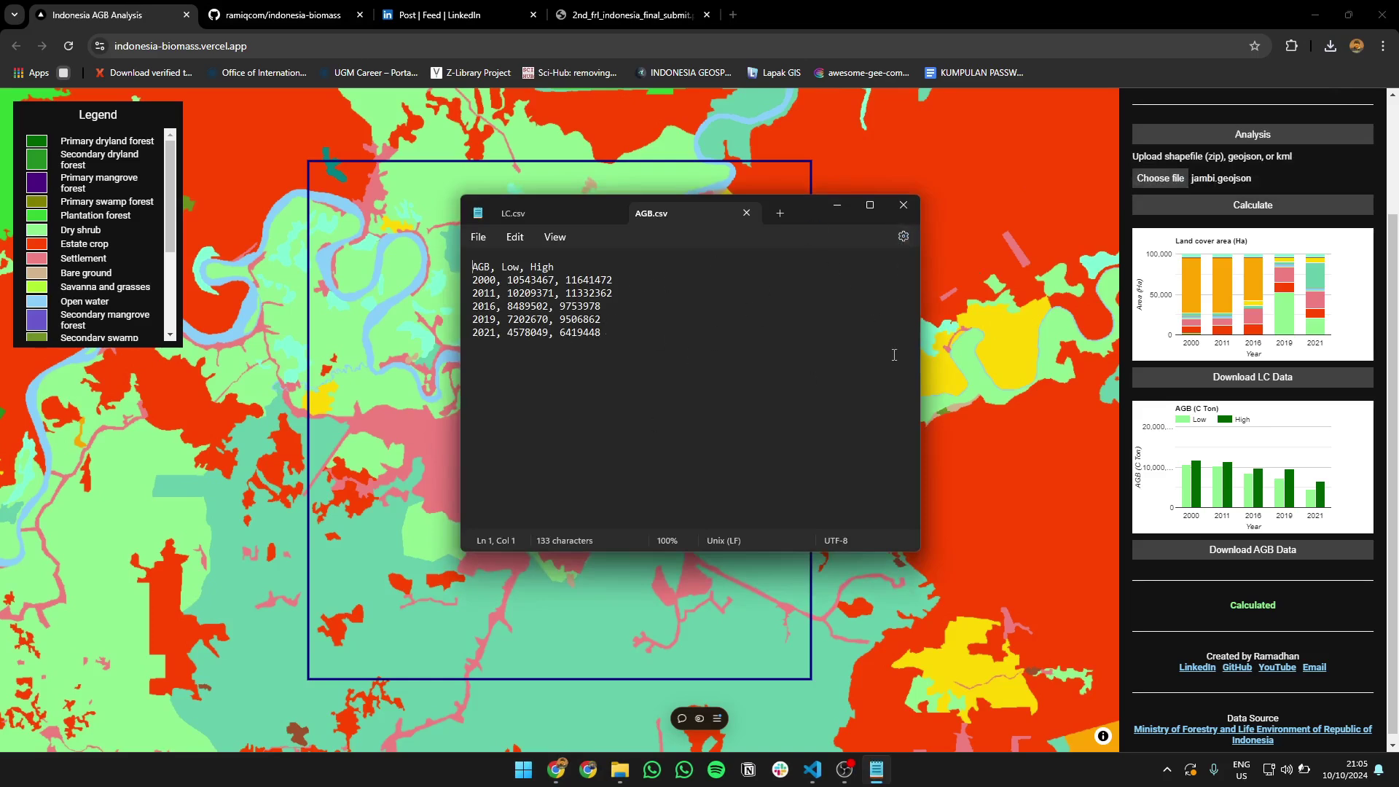
click(902, 206)
scroll(1266, 543, down, 1)
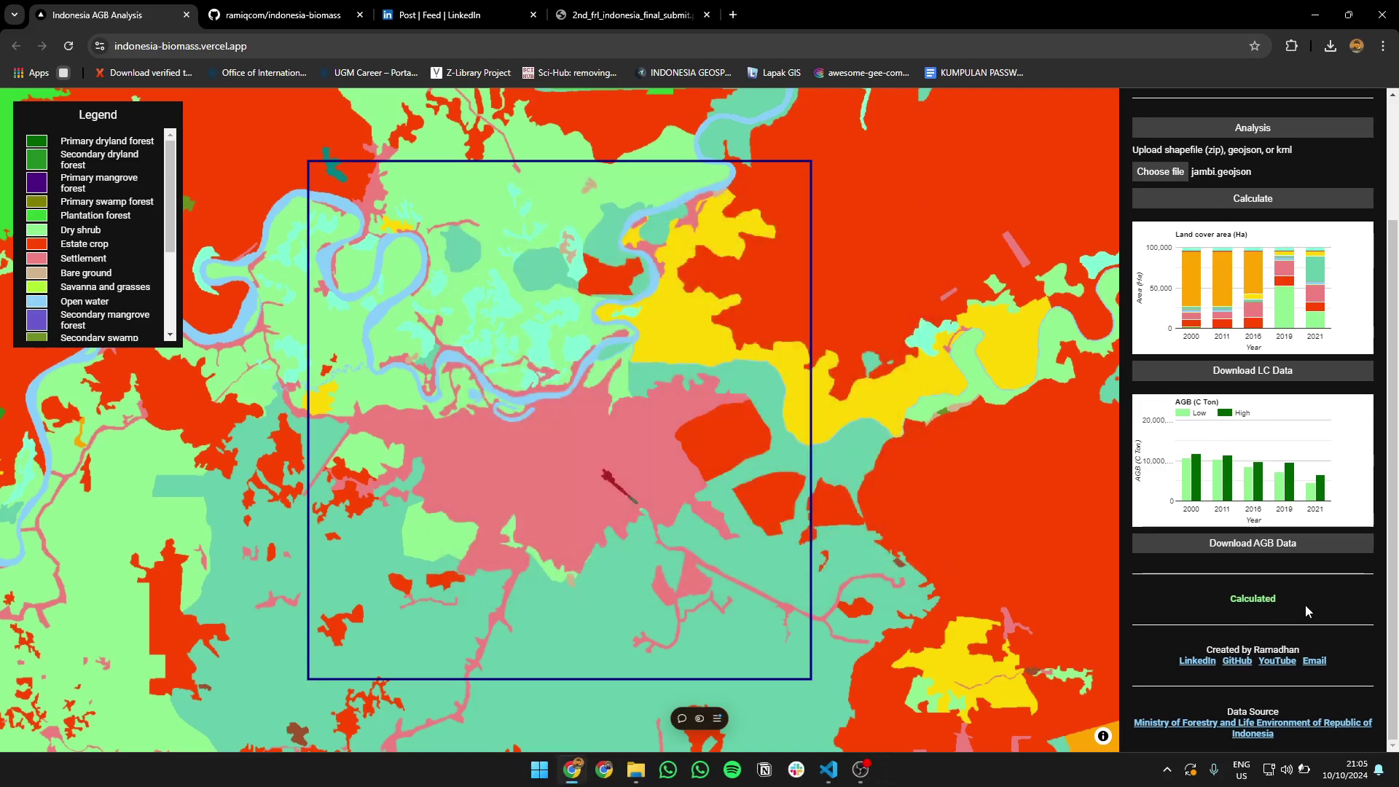
scroll(1305, 612, up, 5)
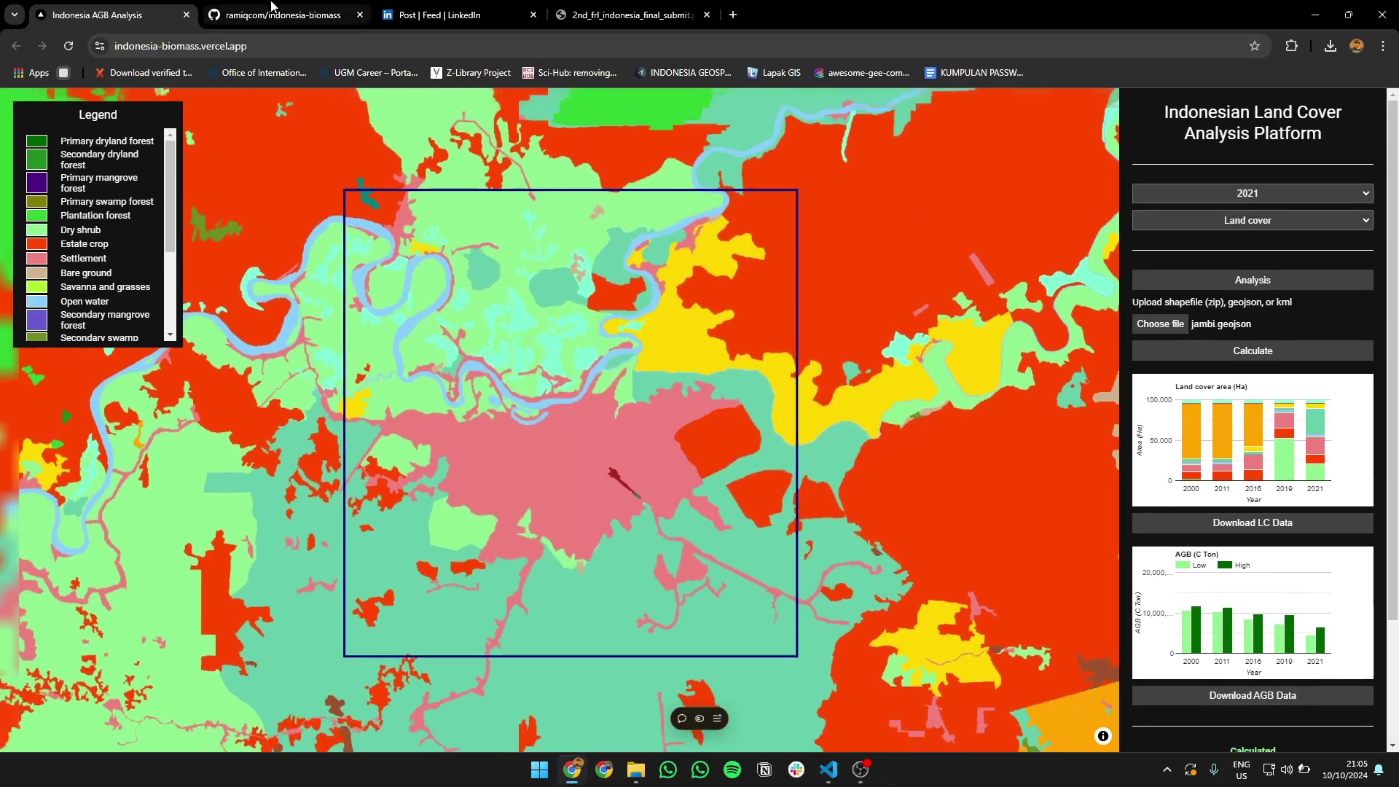
Read through the indonesia-biomass repository README's setup instructions on GitHub.
click(271, 5)
scroll(582, 364, down, 6)
scroll(583, 365, up, 3)
scroll(584, 366, up, 2)
scroll(501, 377, down, 6)
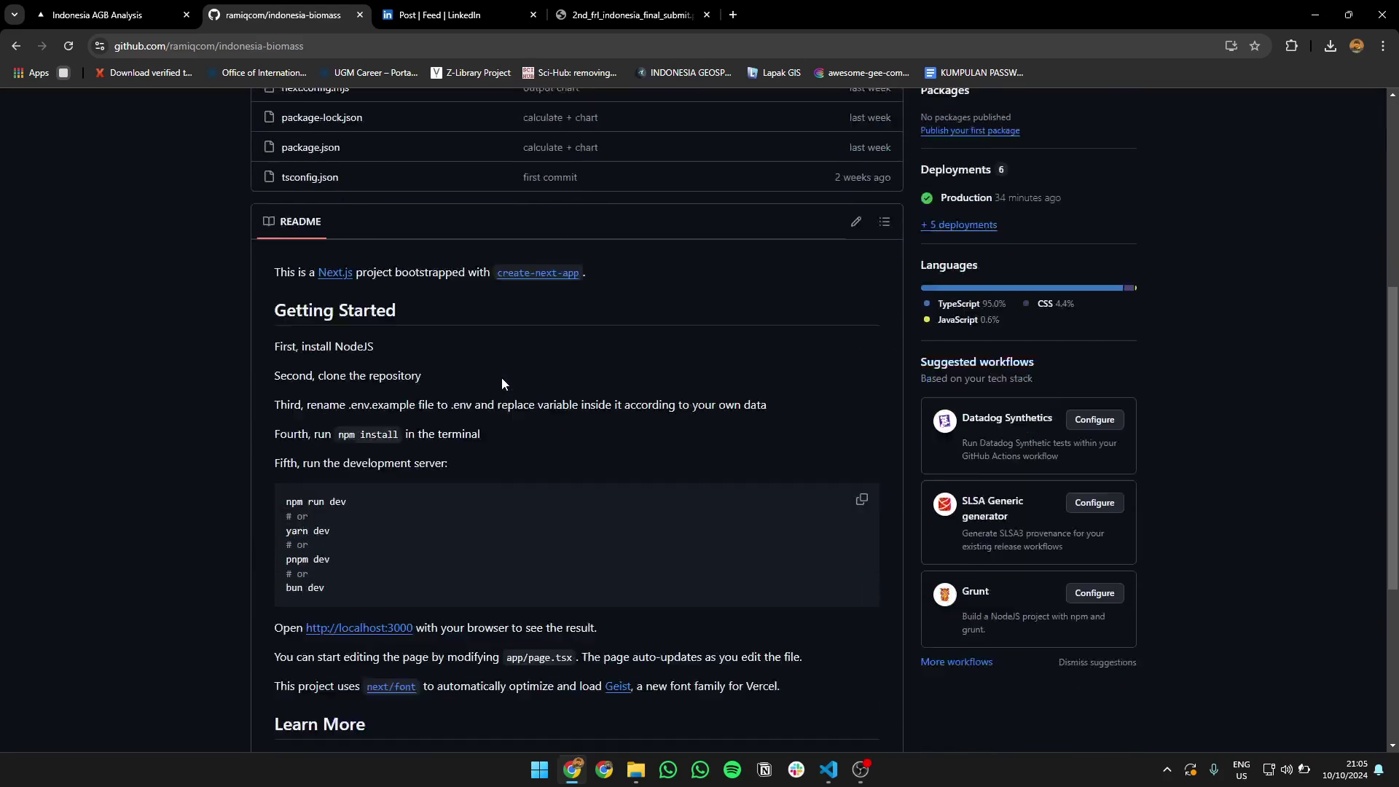
scroll(501, 377, up, 6)
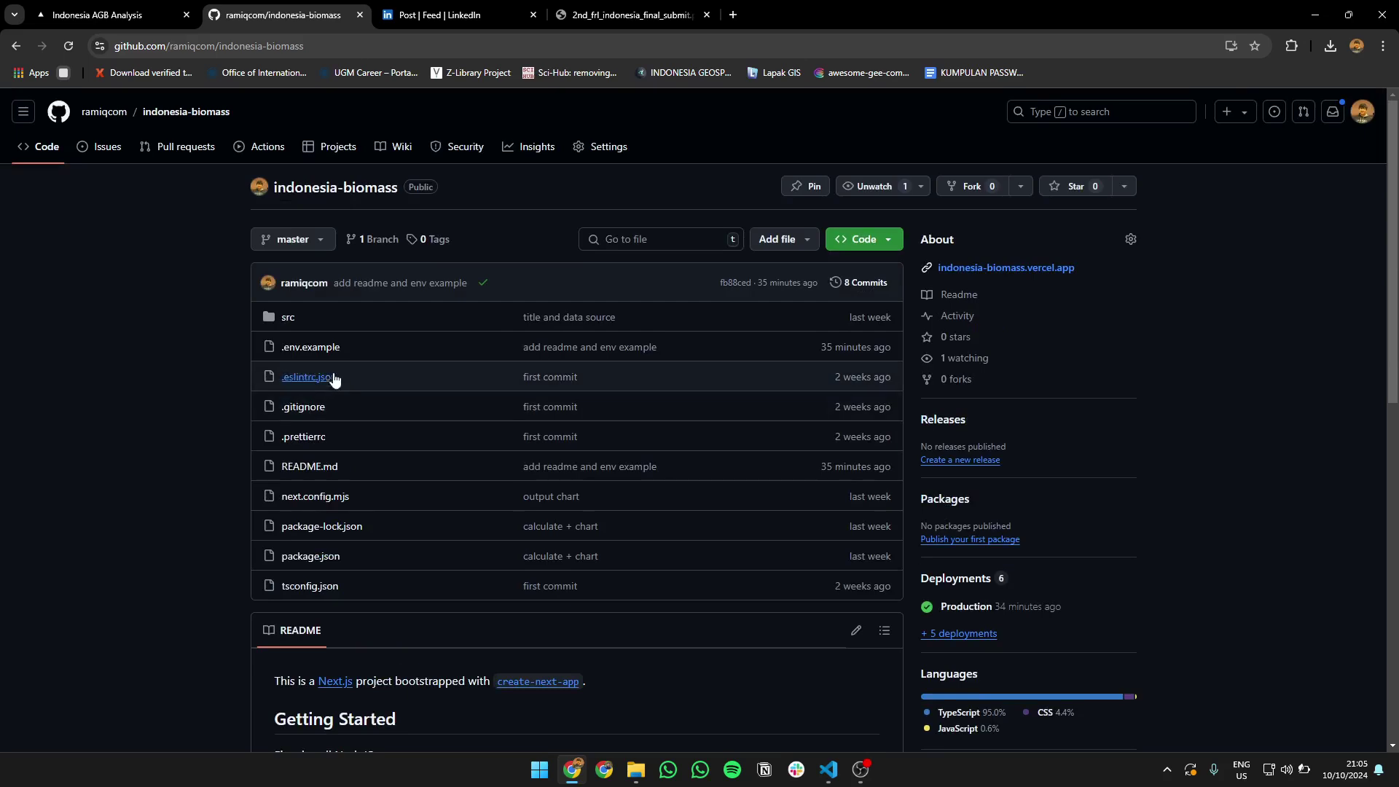
Inspect .env.example's land-cover collection path on line 1, then return to the file list.
click(321, 347)
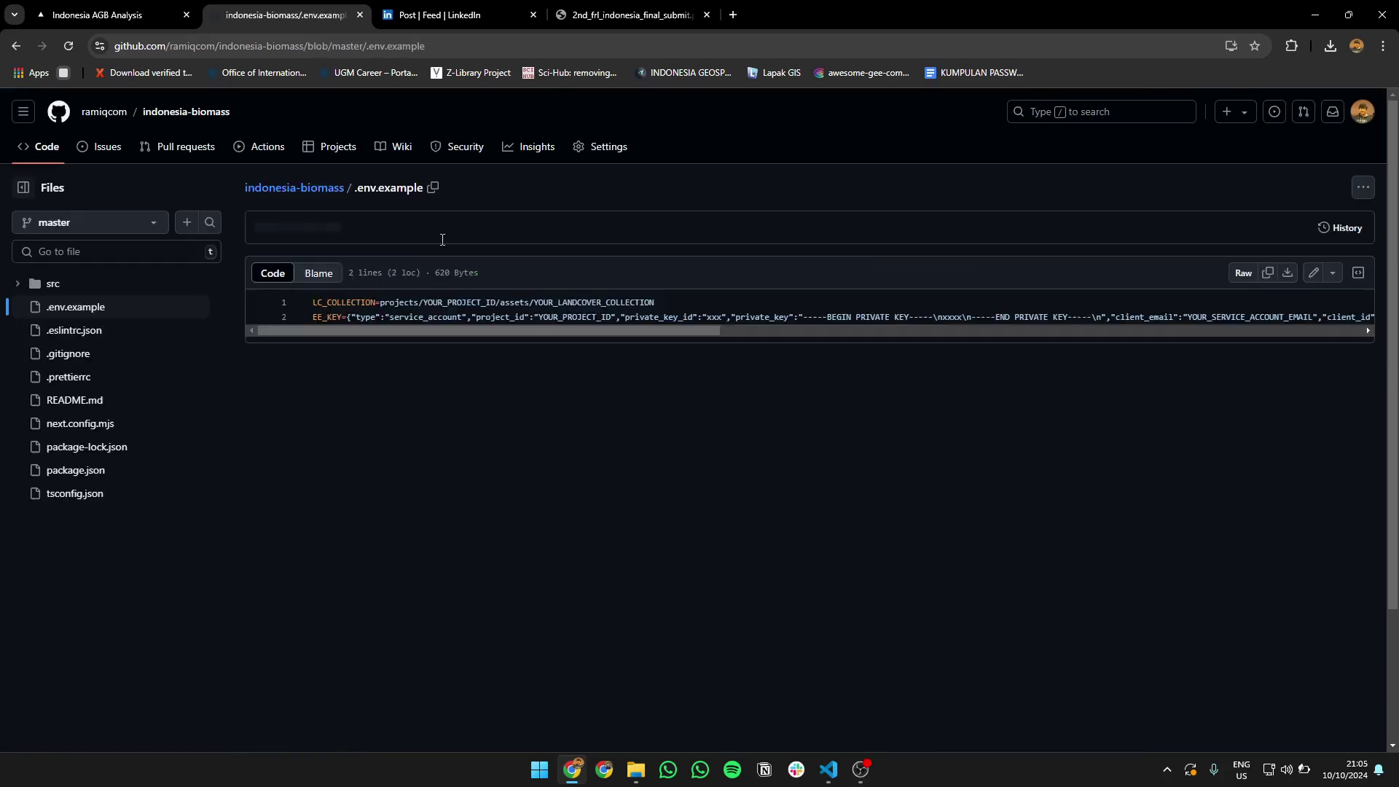
drag(395, 302, 675, 306)
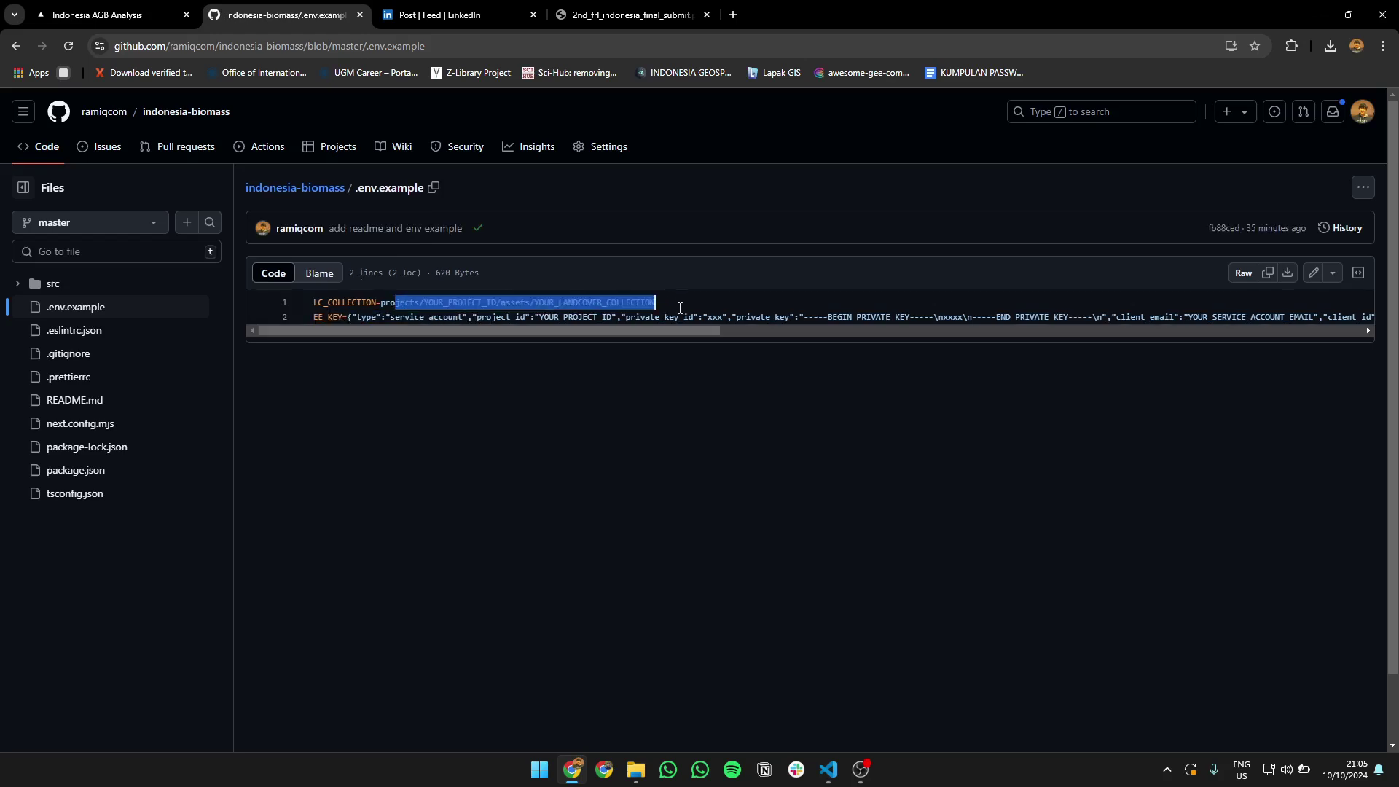
click(613, 338)
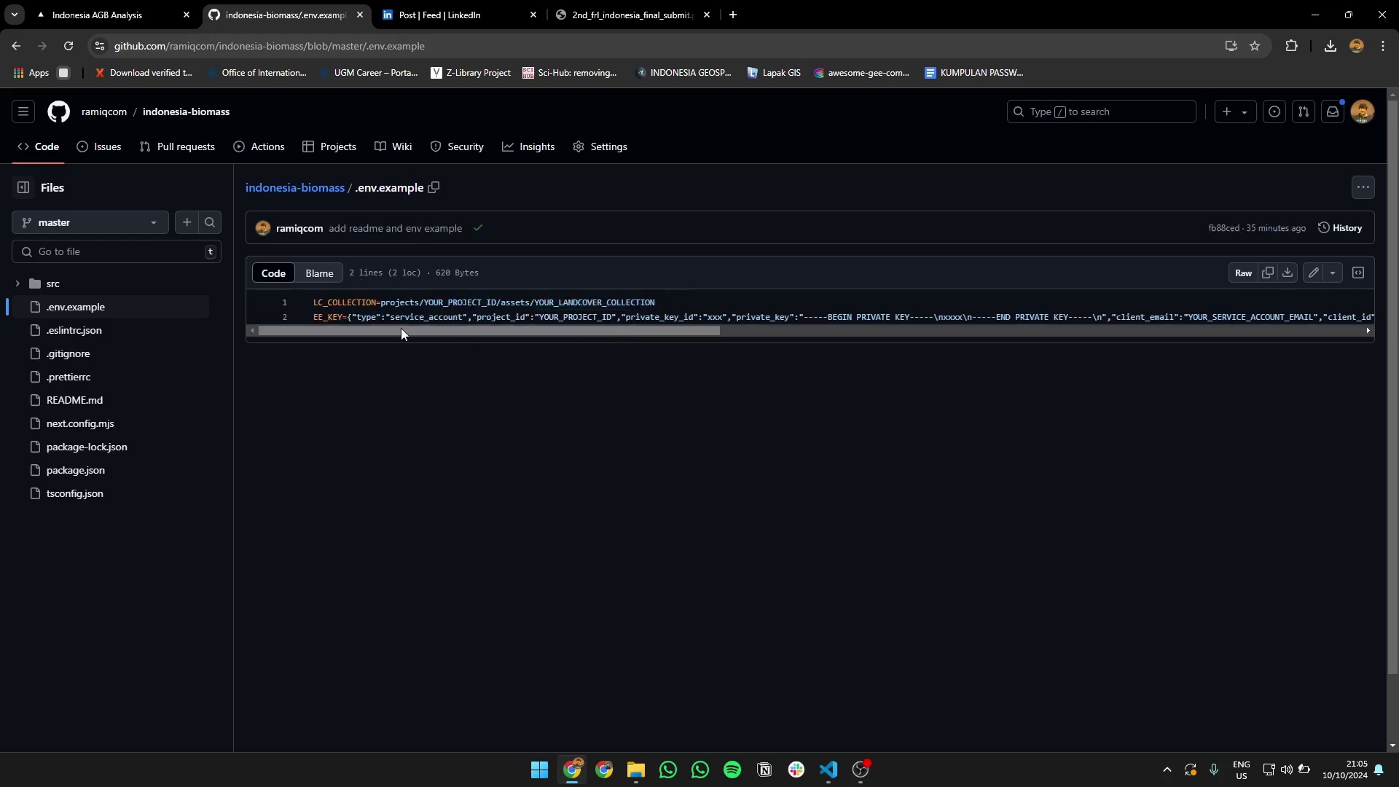
drag(326, 331, 405, 355)
click(14, 46)
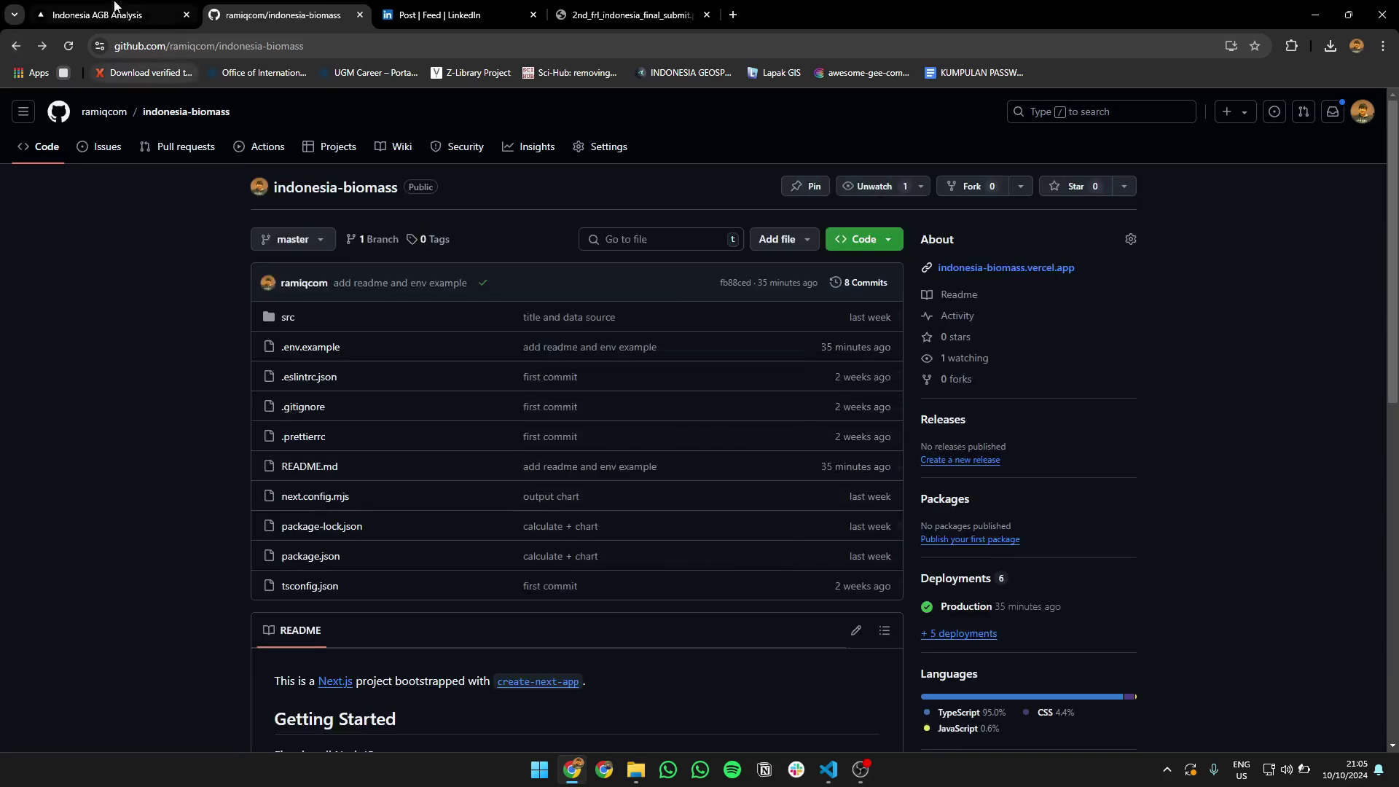
Upload south_borneo.geojson as the region and calculate its land-cover area and AGB charts.
click(102, 14)
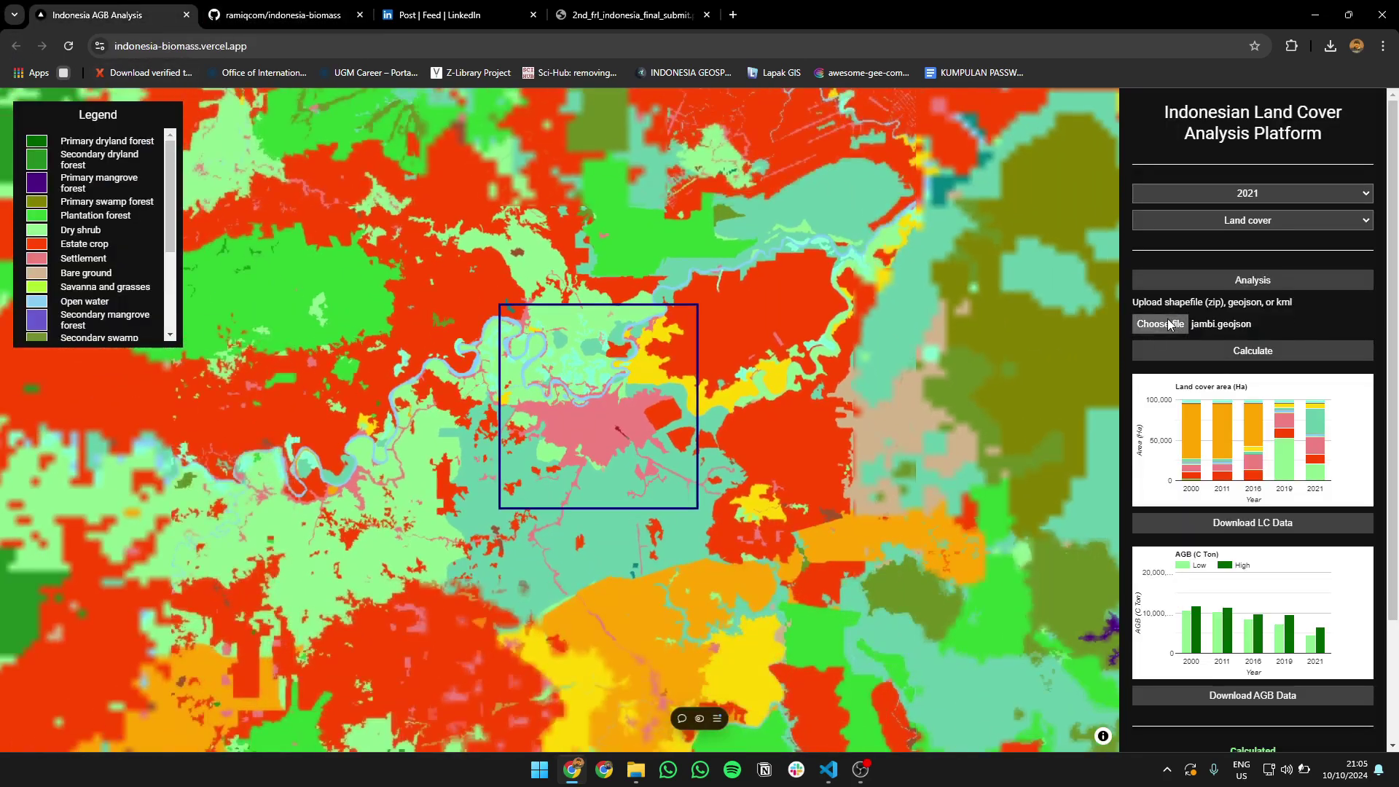
click(1160, 324)
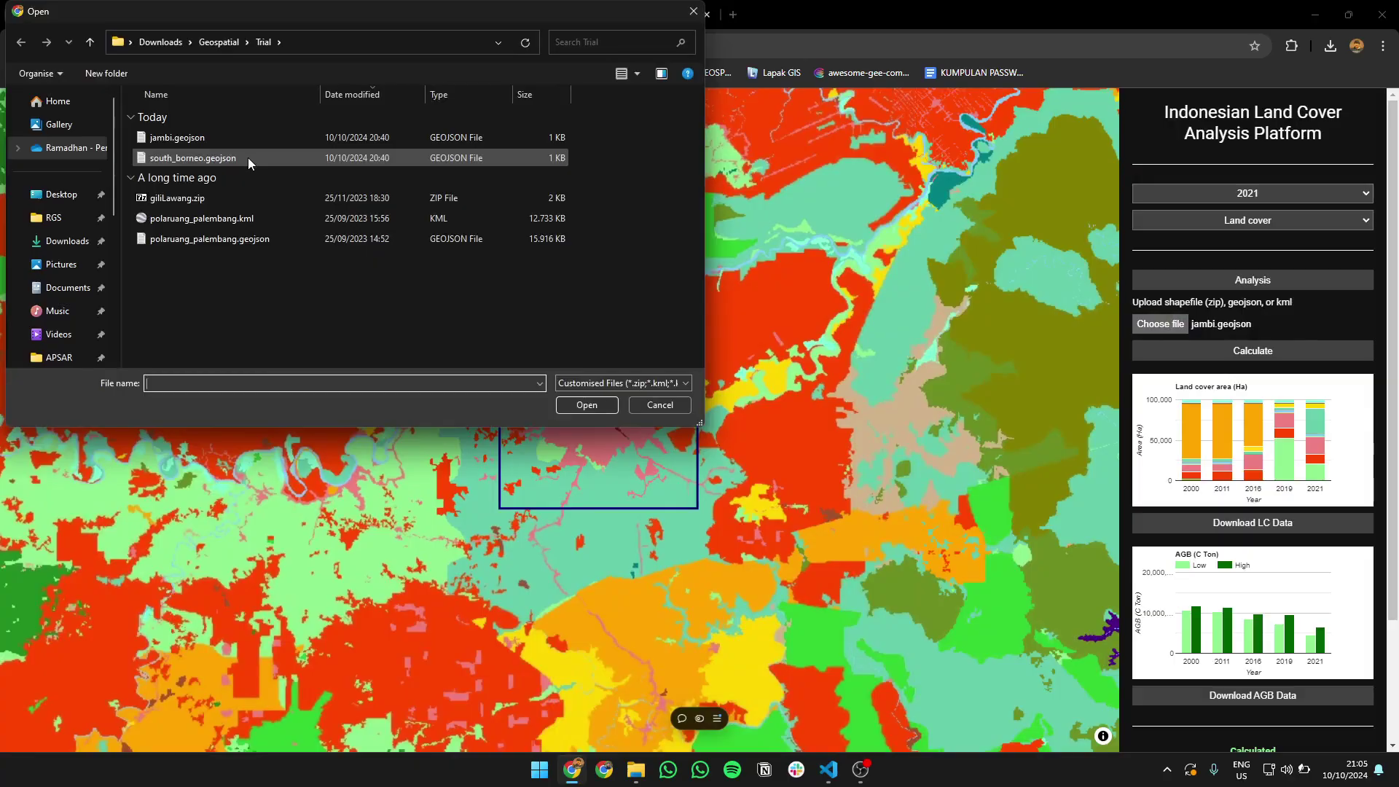
double_click(248, 158)
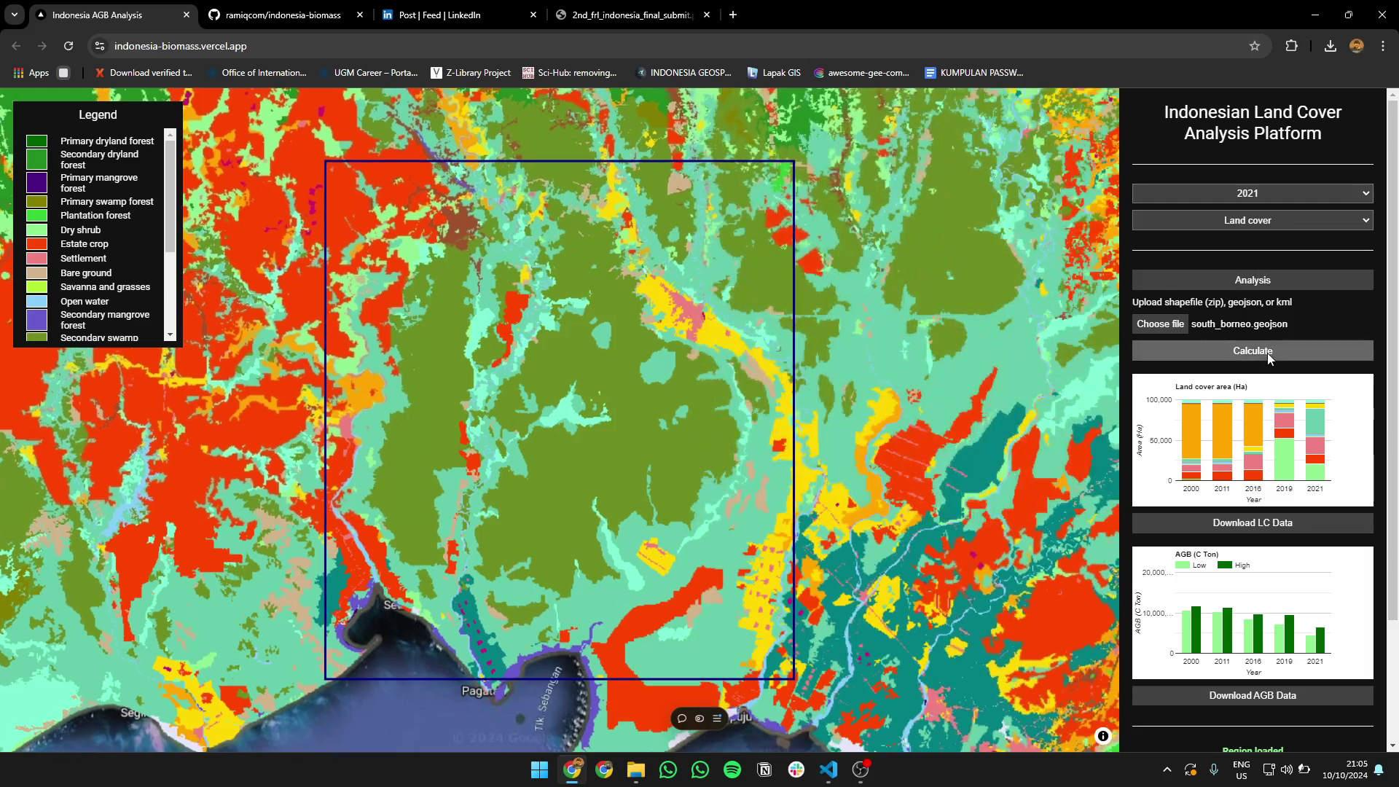
click(1267, 353)
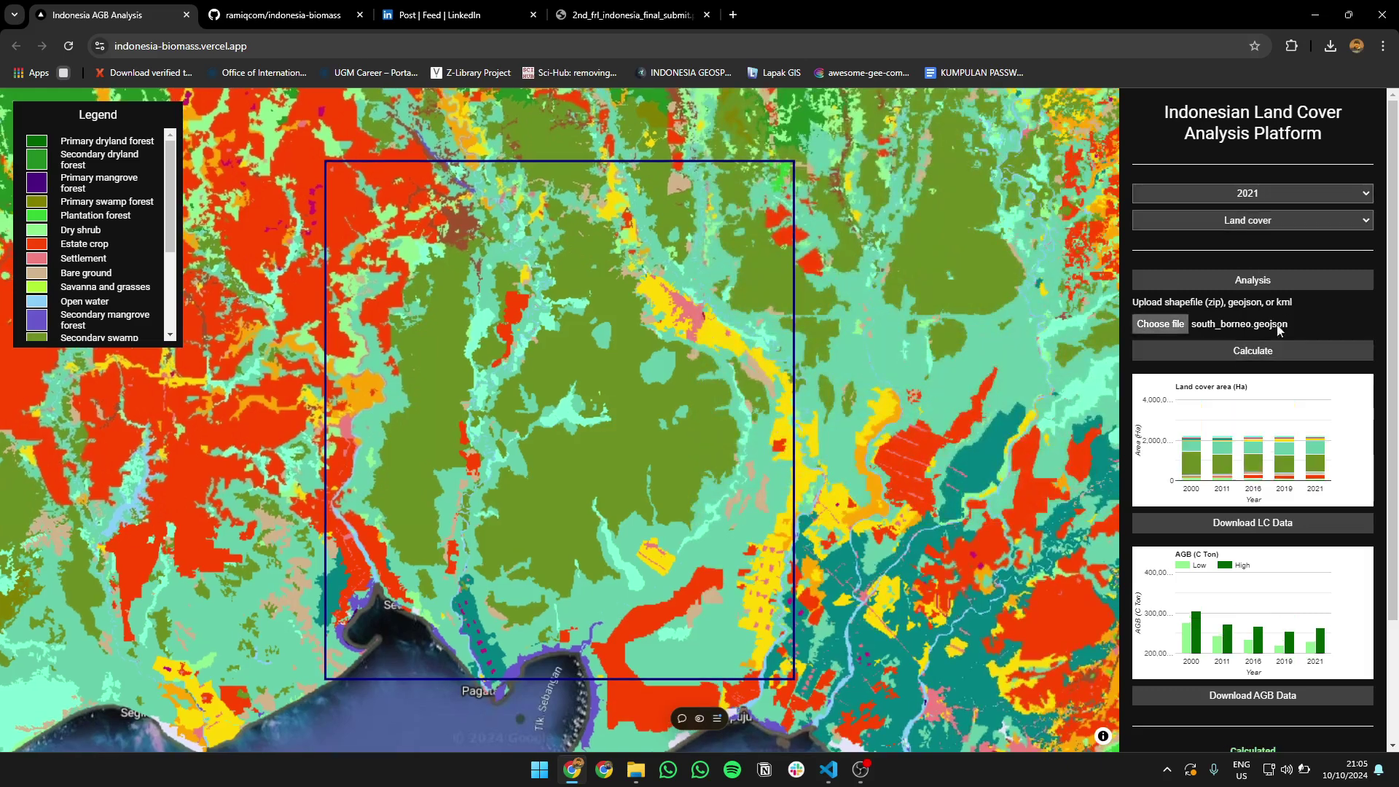
mouse_move(1200, 464)
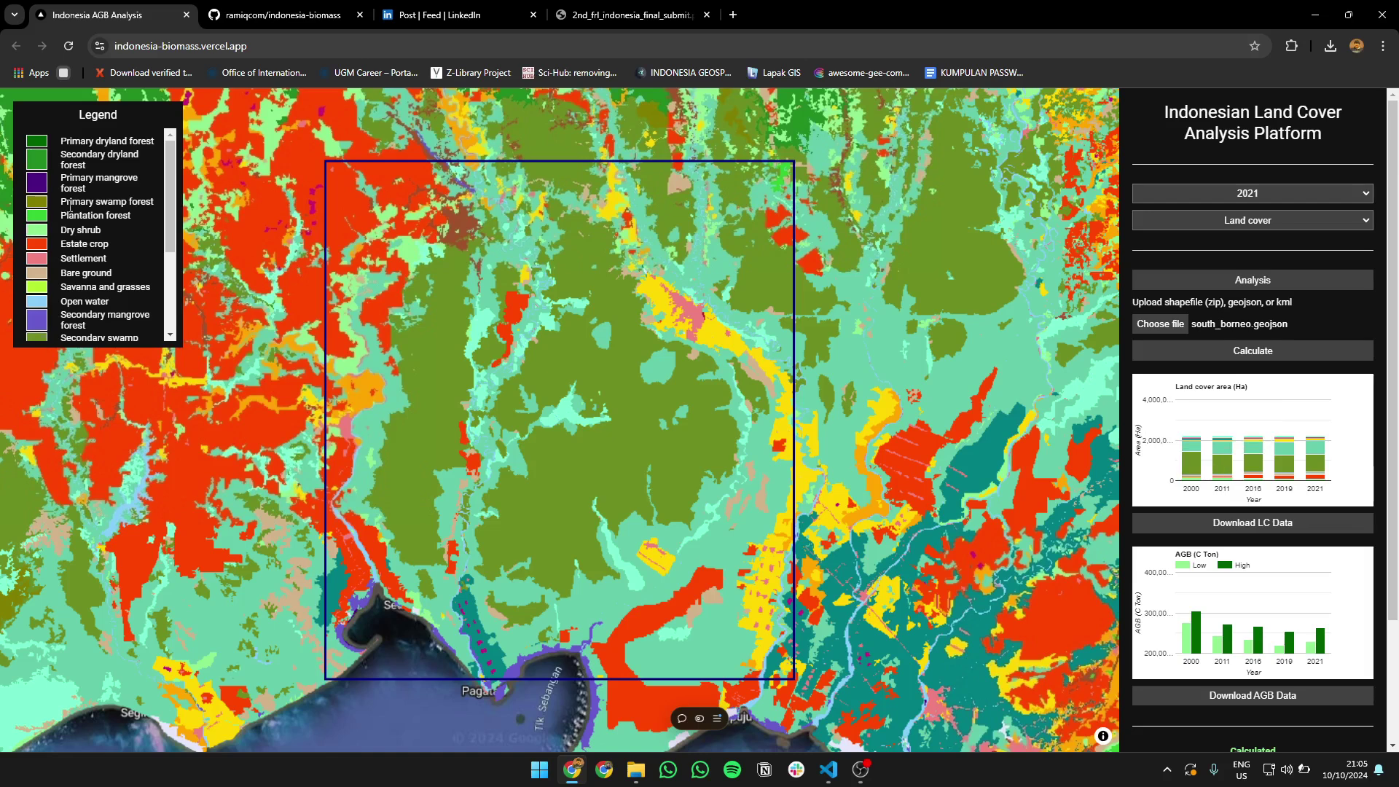
Zoom the 2021 map out and back in on the south Borneo AOI rectangle.
scroll(76, 207, down, 3)
scroll(79, 208, up, 3)
scroll(1200, 461, down, 2)
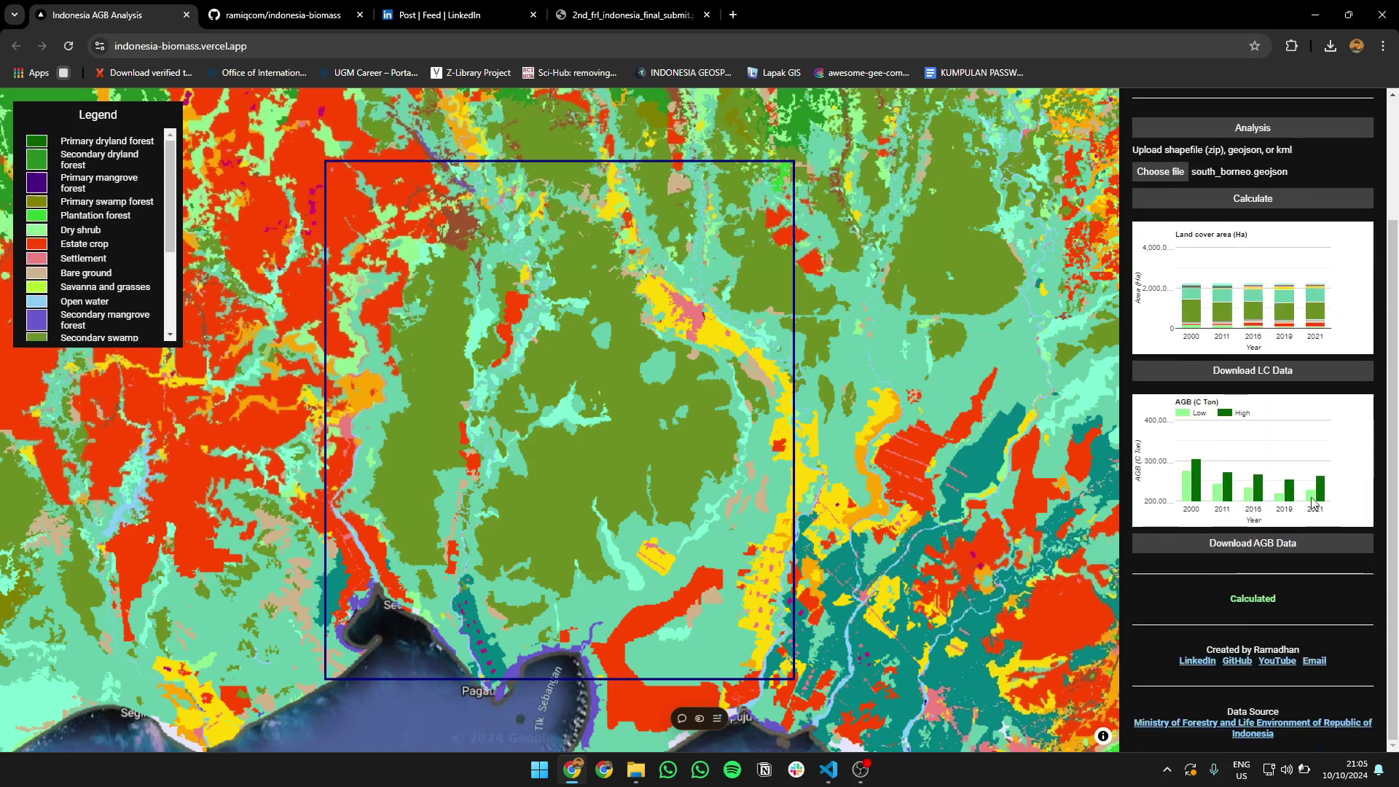
scroll(783, 406, down, 5)
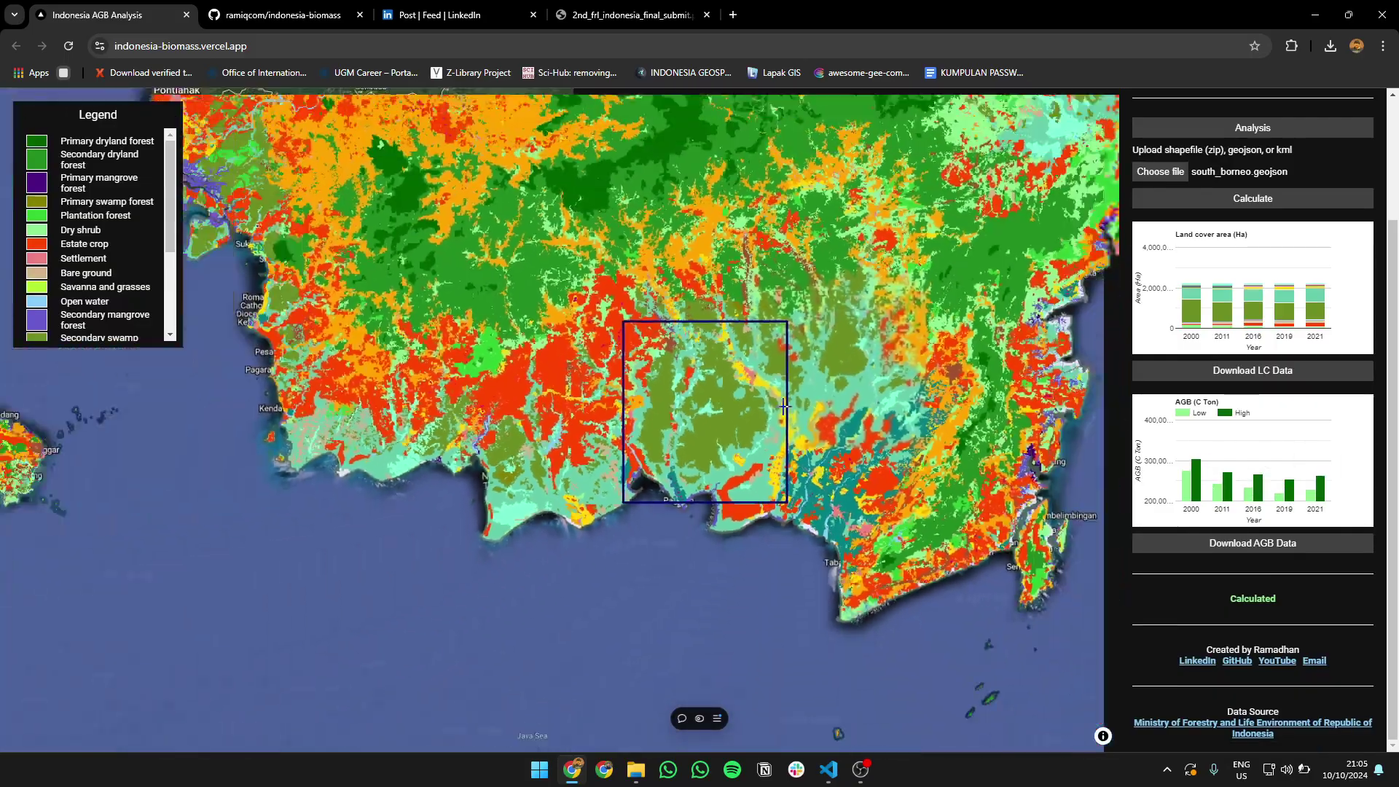
scroll(784, 406, up, 3)
scroll(784, 406, up, 1)
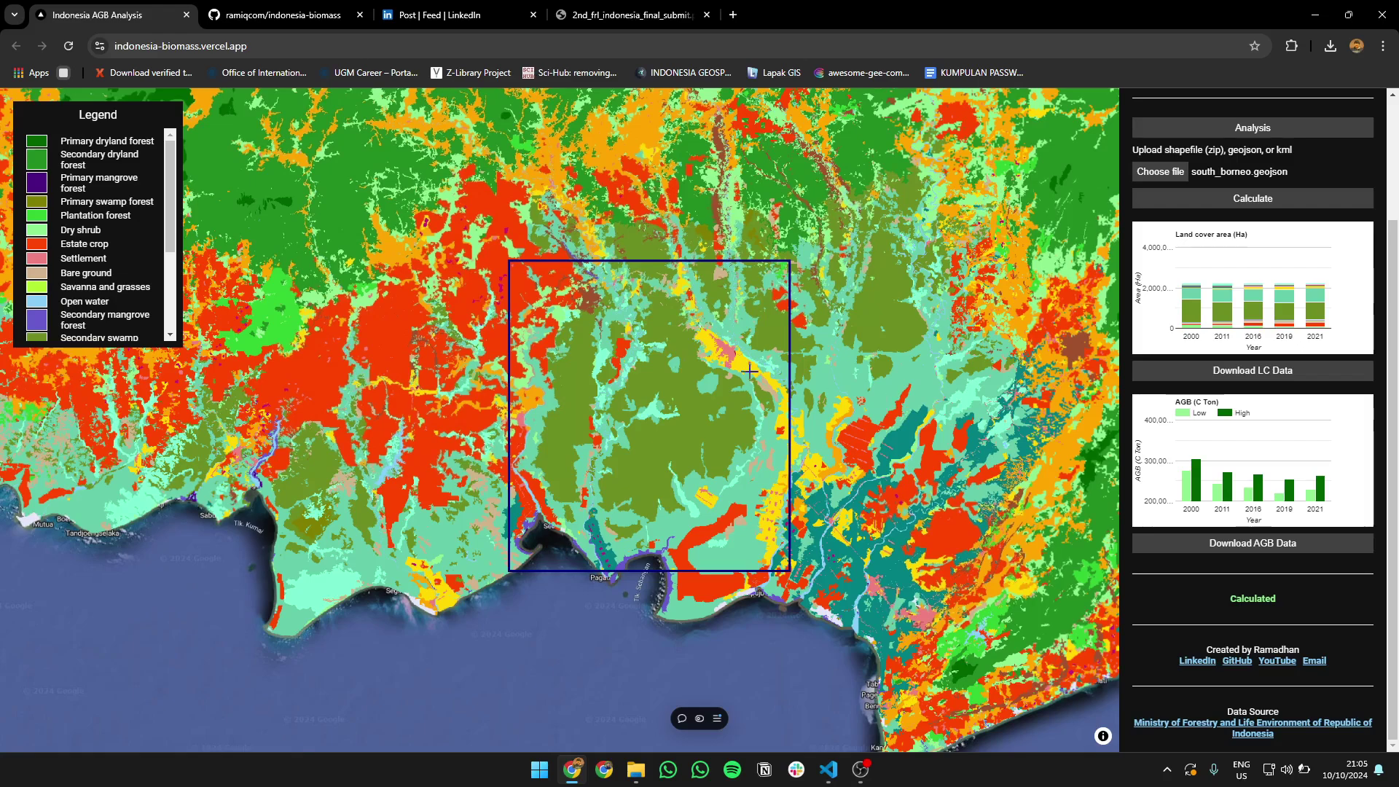
scroll(758, 377, down, 2)
scroll(1202, 525, up, 2)
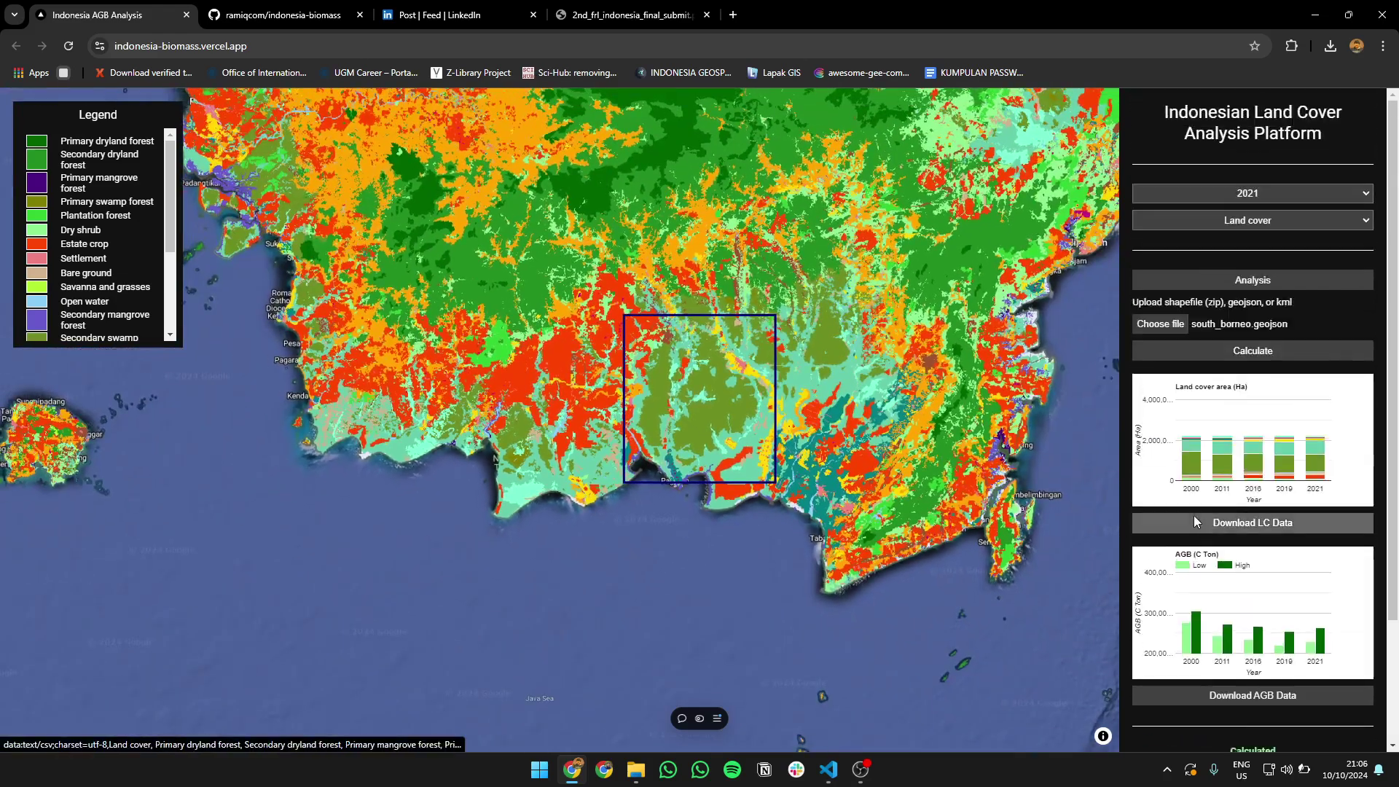
scroll(810, 272, up, 1)
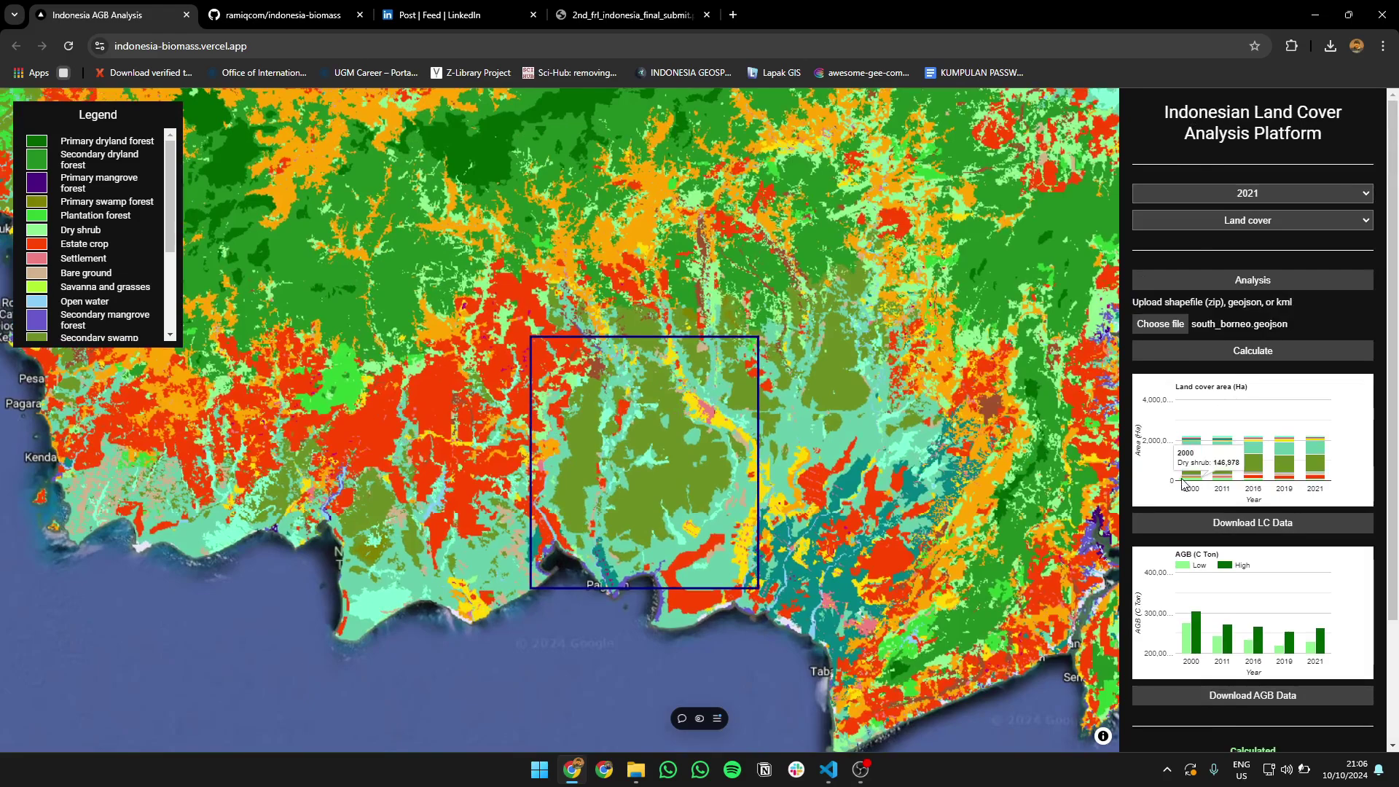
scroll(741, 465, up, 1)
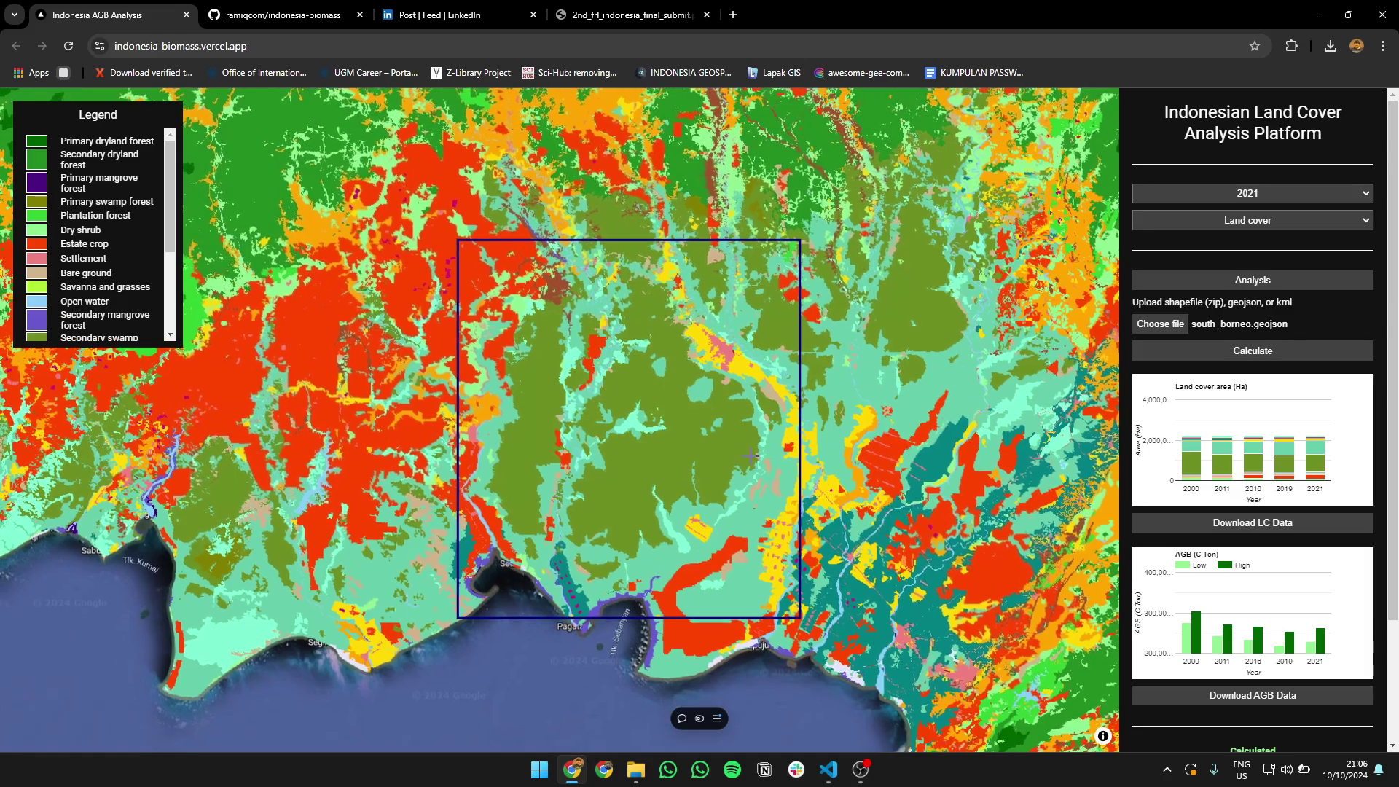
scroll(705, 483, down, 3)
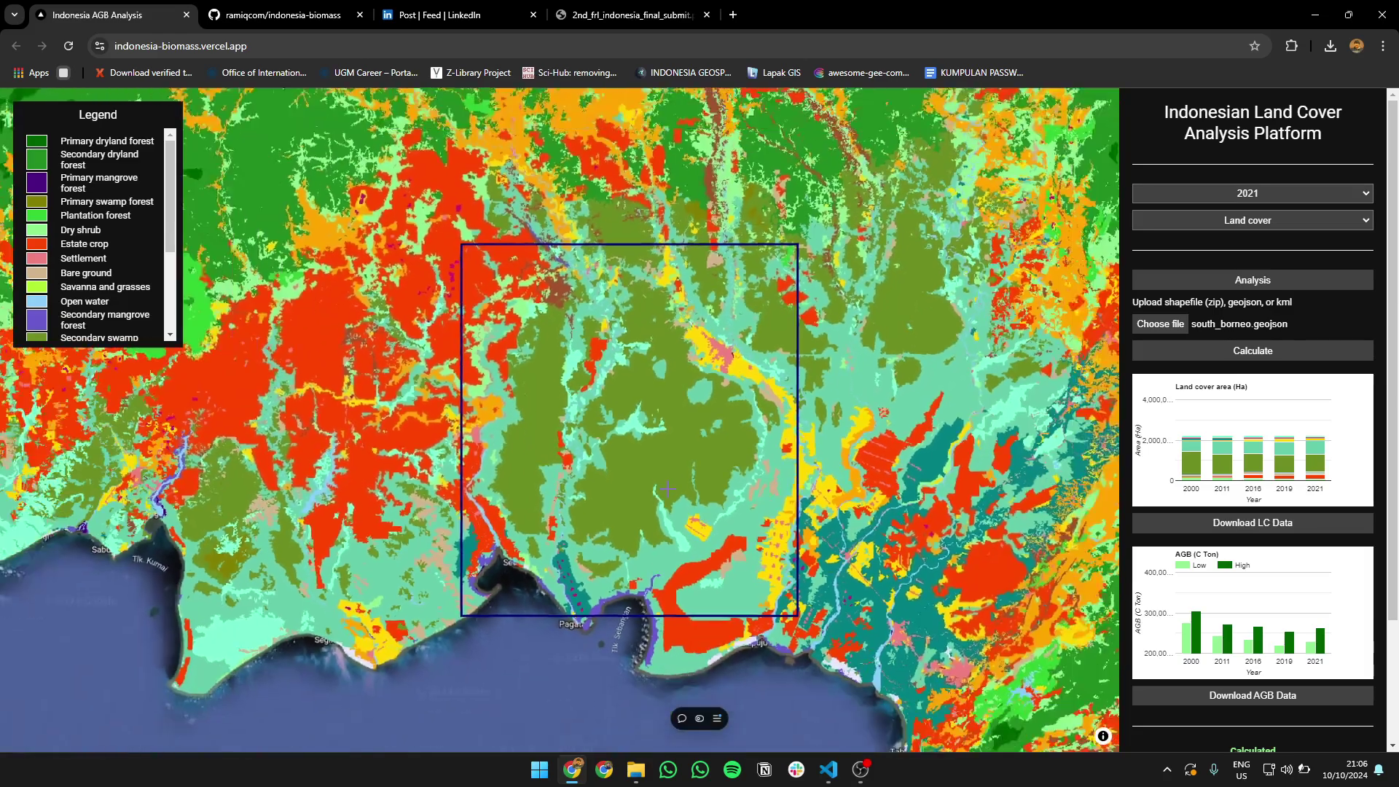
scroll(667, 488, up, 4)
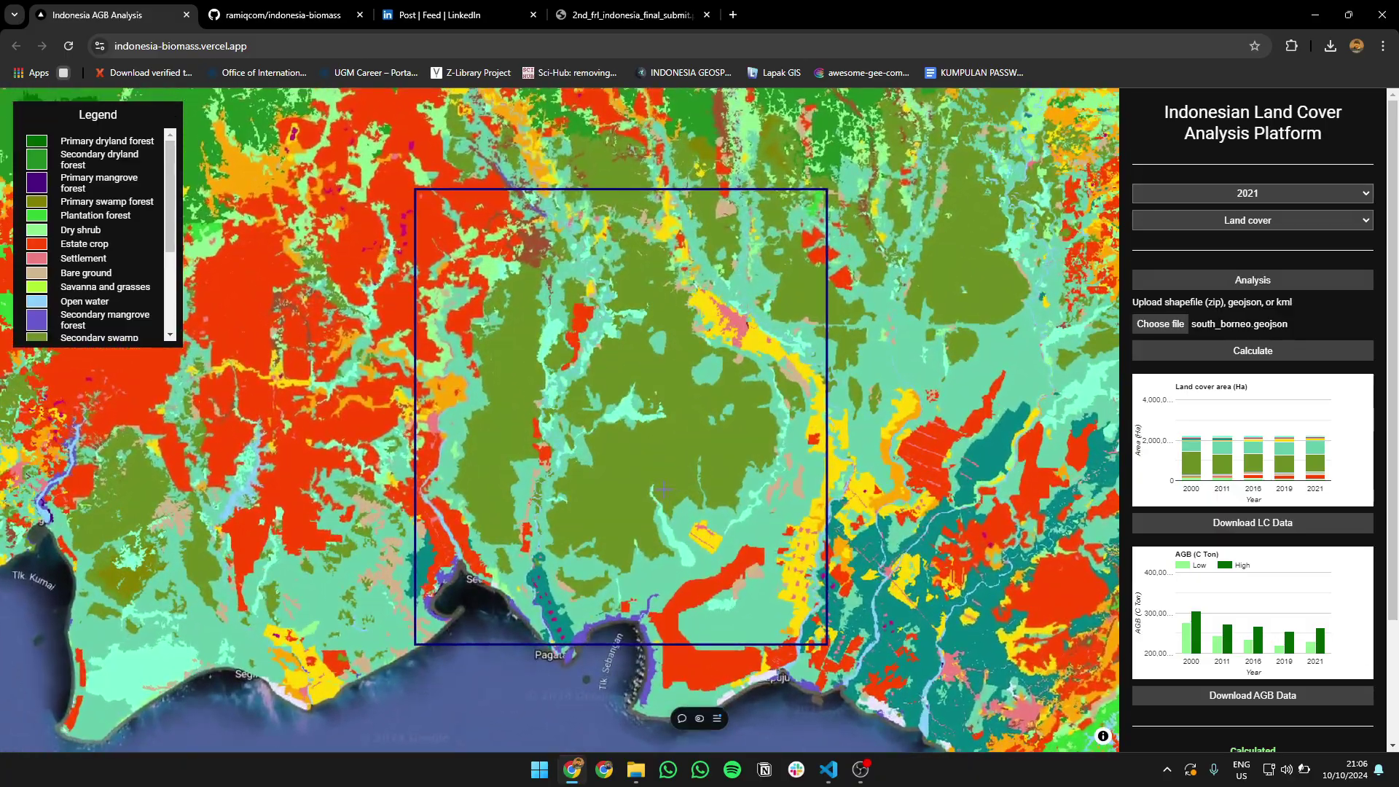
Pan the map to recentre the analysis area and scroll the sidebar to its footer.
drag(655, 493, 765, 491)
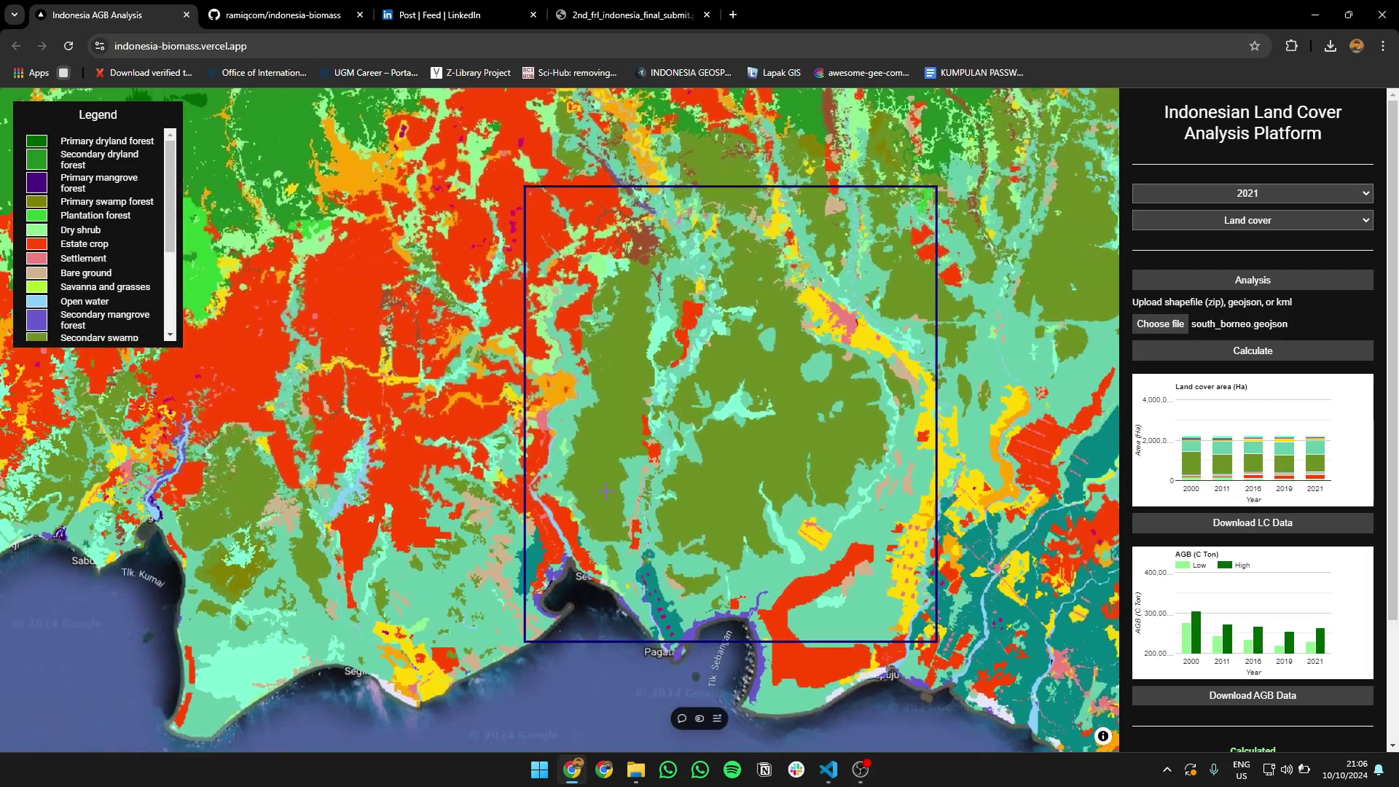
drag(607, 490, 491, 490)
scroll(1241, 466, down, 2)
scroll(1240, 466, down, 1)
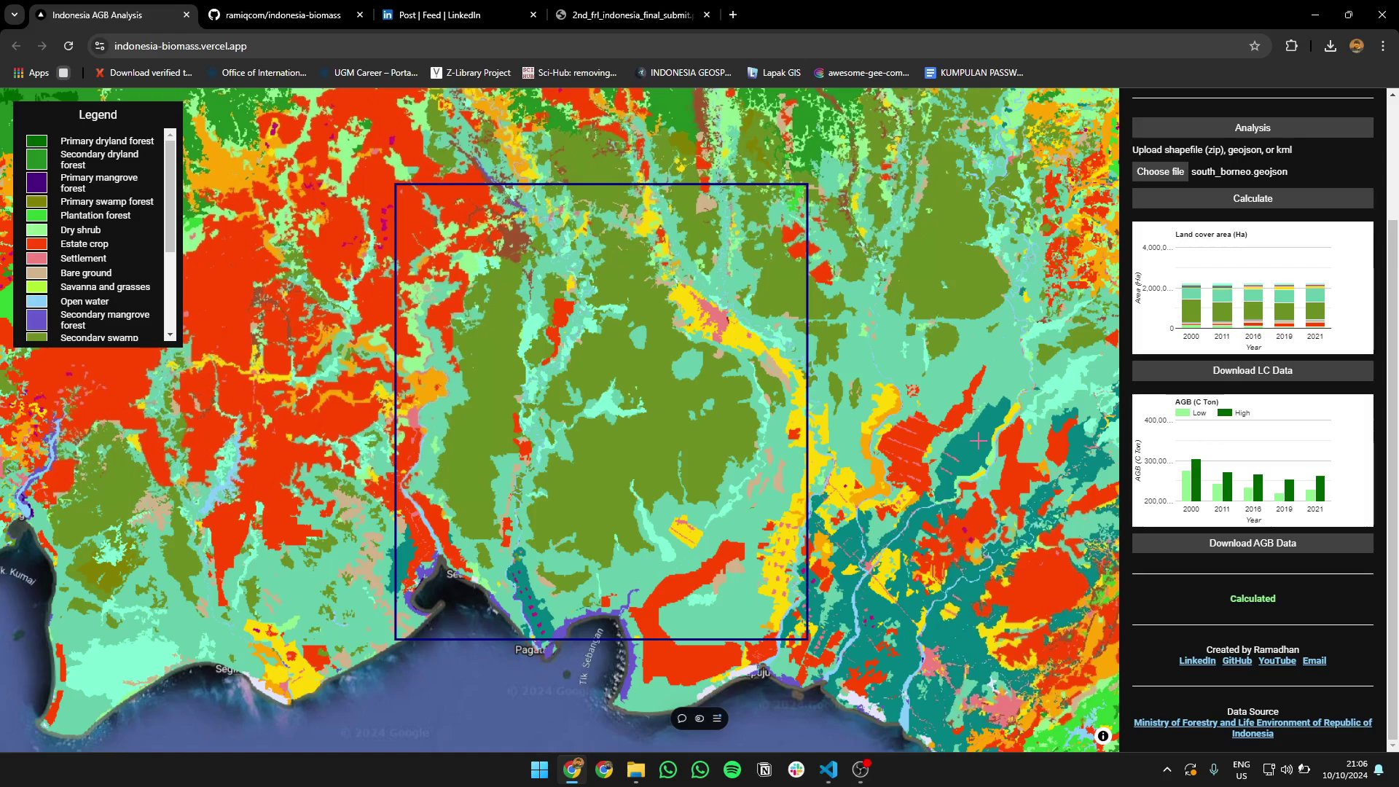
scroll(896, 478, down, 2)
scroll(904, 483, up, 1)
scroll(908, 483, up, 1)
Zoom the map out to an Indonesia-wide view showing the south Borneo area.
scroll(904, 528, down, 1)
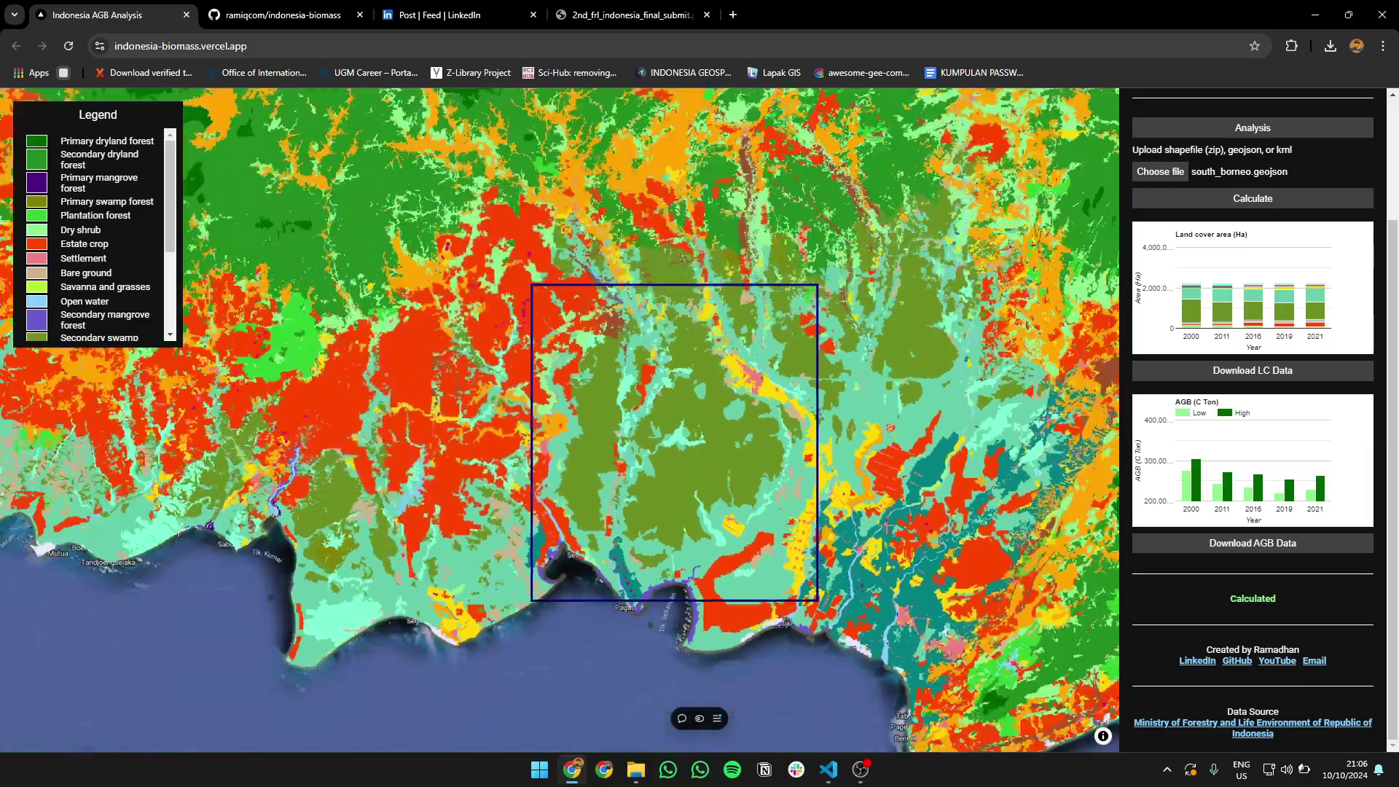
scroll(867, 512, up, 1)
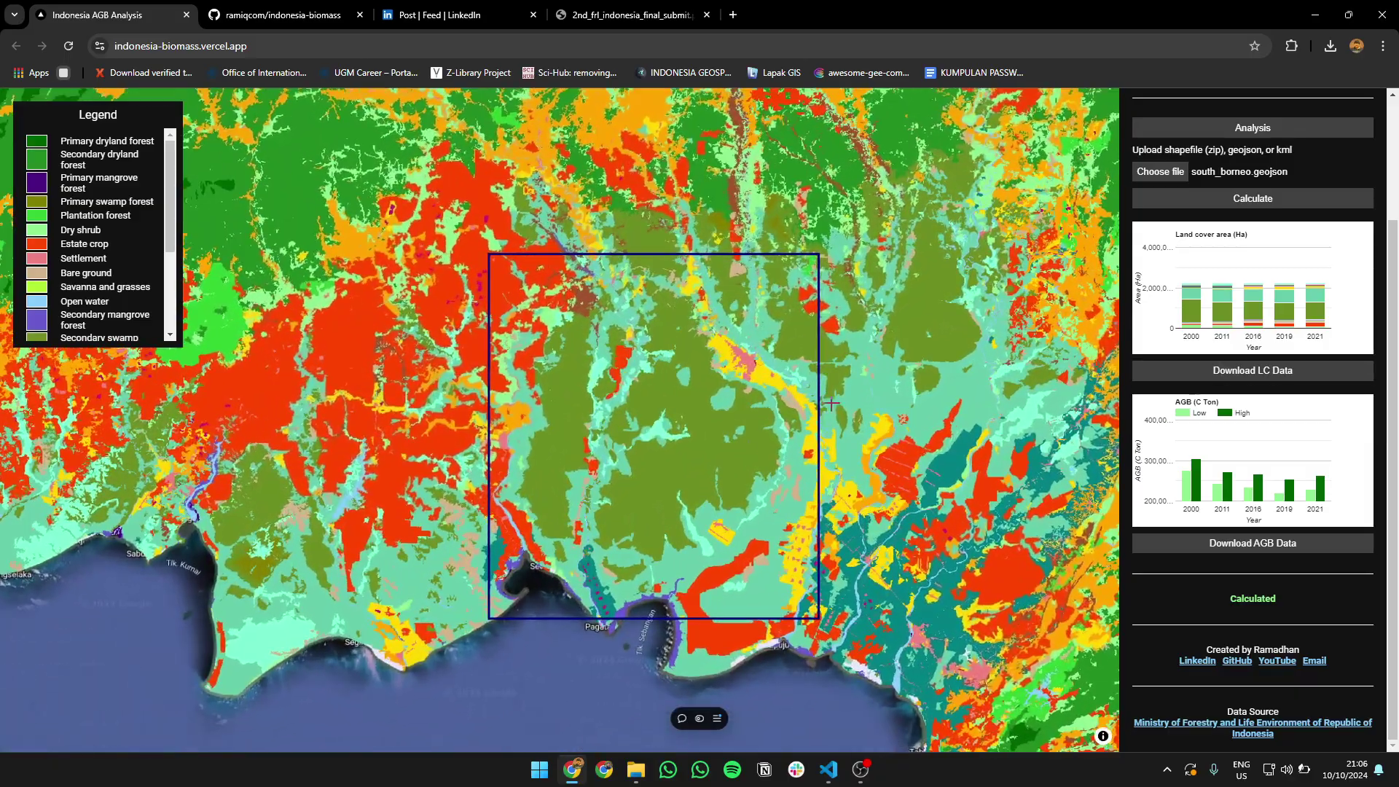
scroll(692, 425, up, 1)
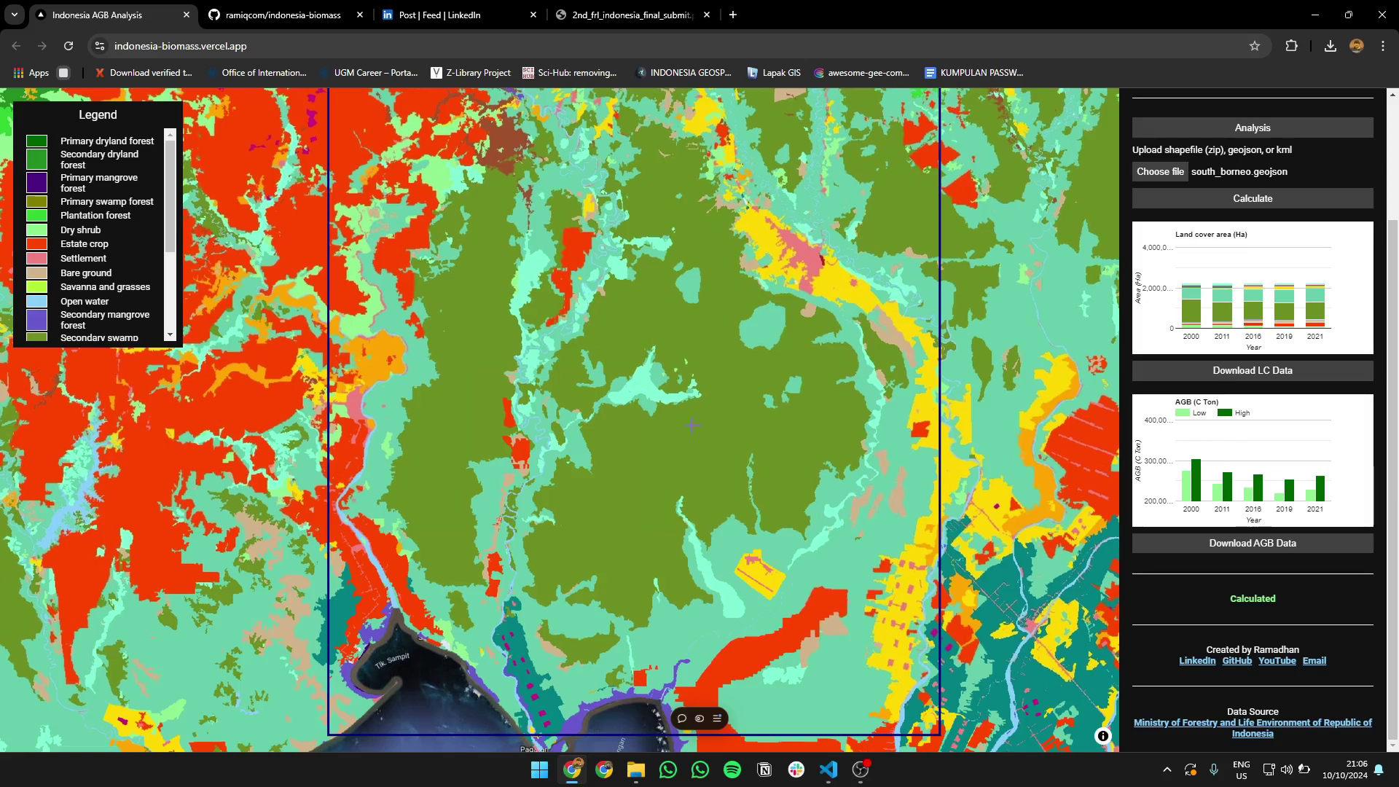
scroll(692, 423, down, 1)
scroll(1224, 419, up, 3)
scroll(1223, 419, down, 3)
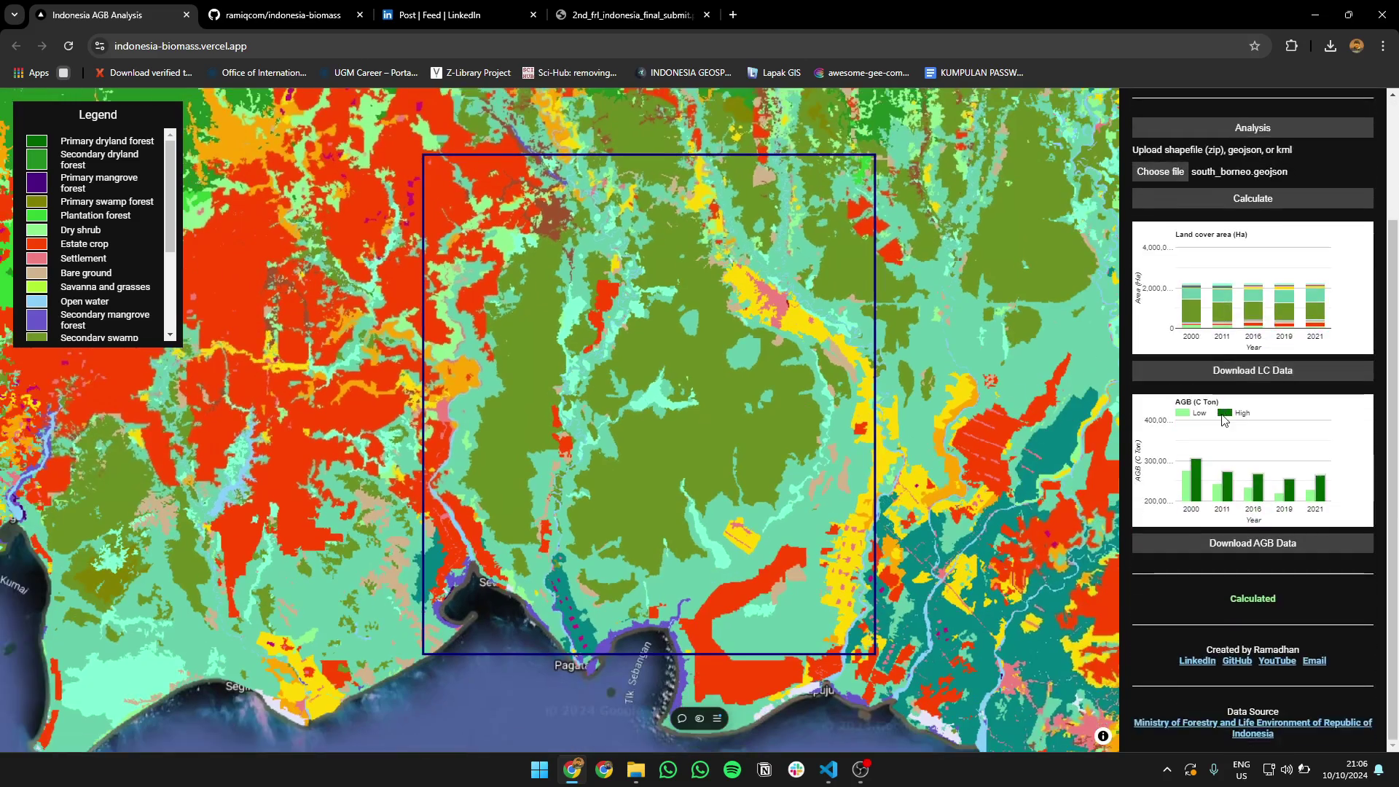
scroll(566, 427, down, 5)
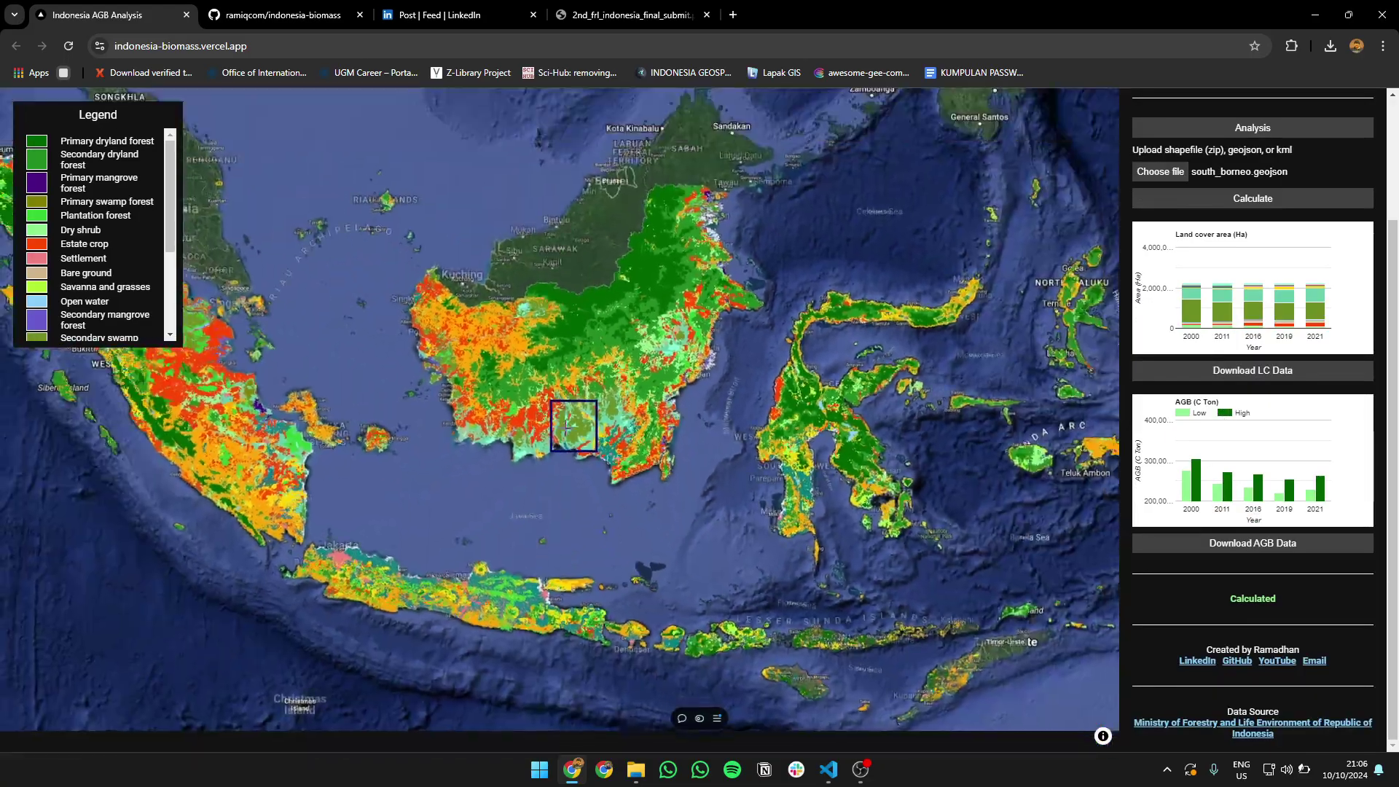
scroll(566, 428, down, 2)
scroll(572, 433, up, 2)
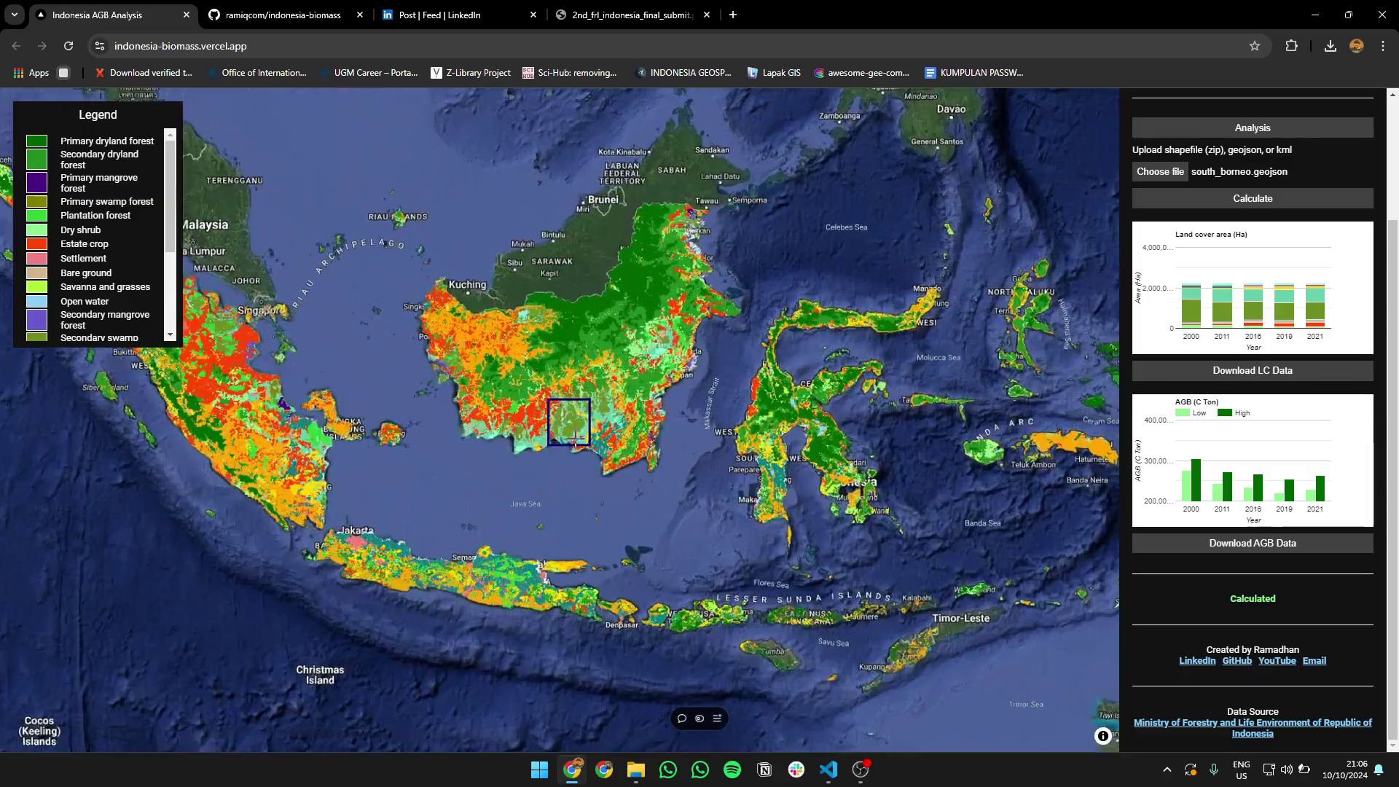
scroll(575, 438, up, 3)
scroll(574, 437, down, 3)
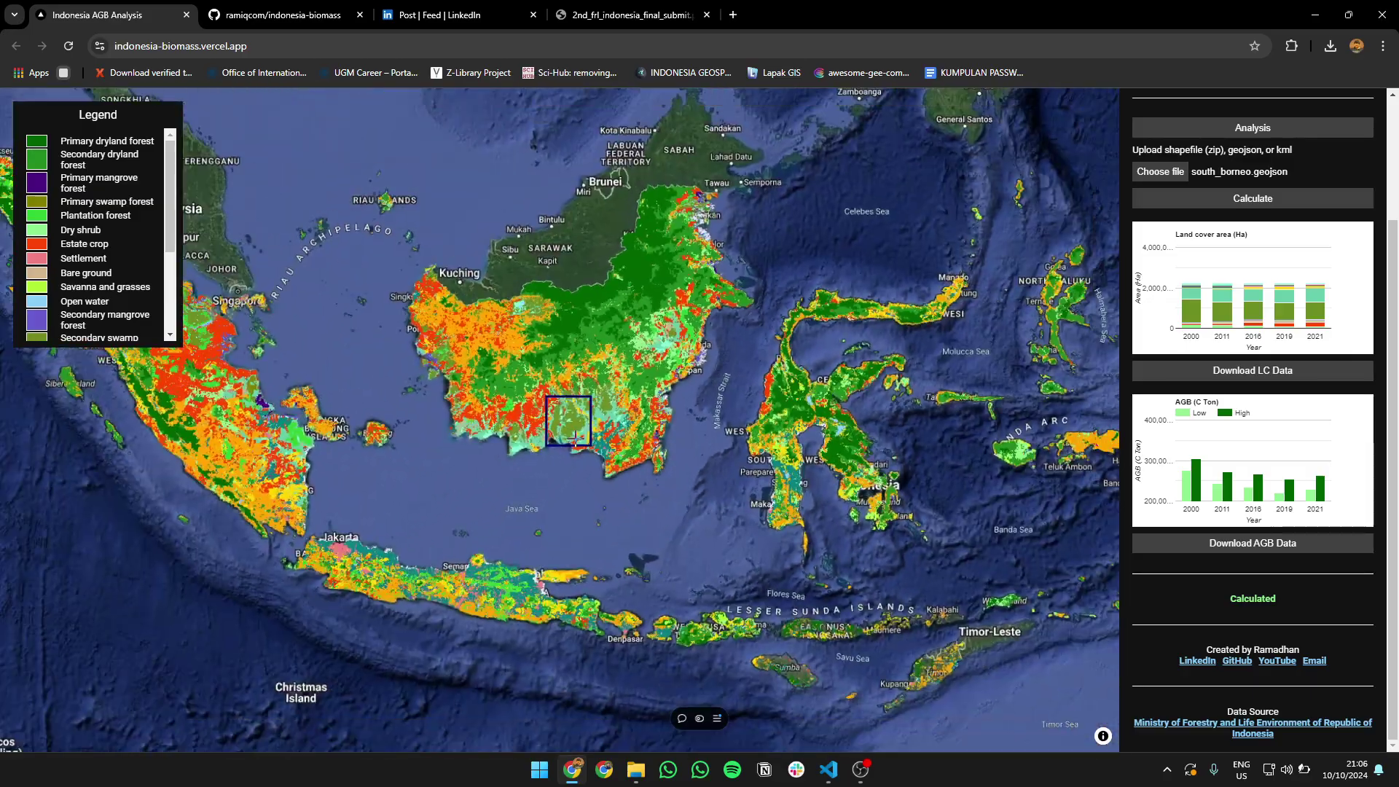
scroll(574, 439, down, 1)
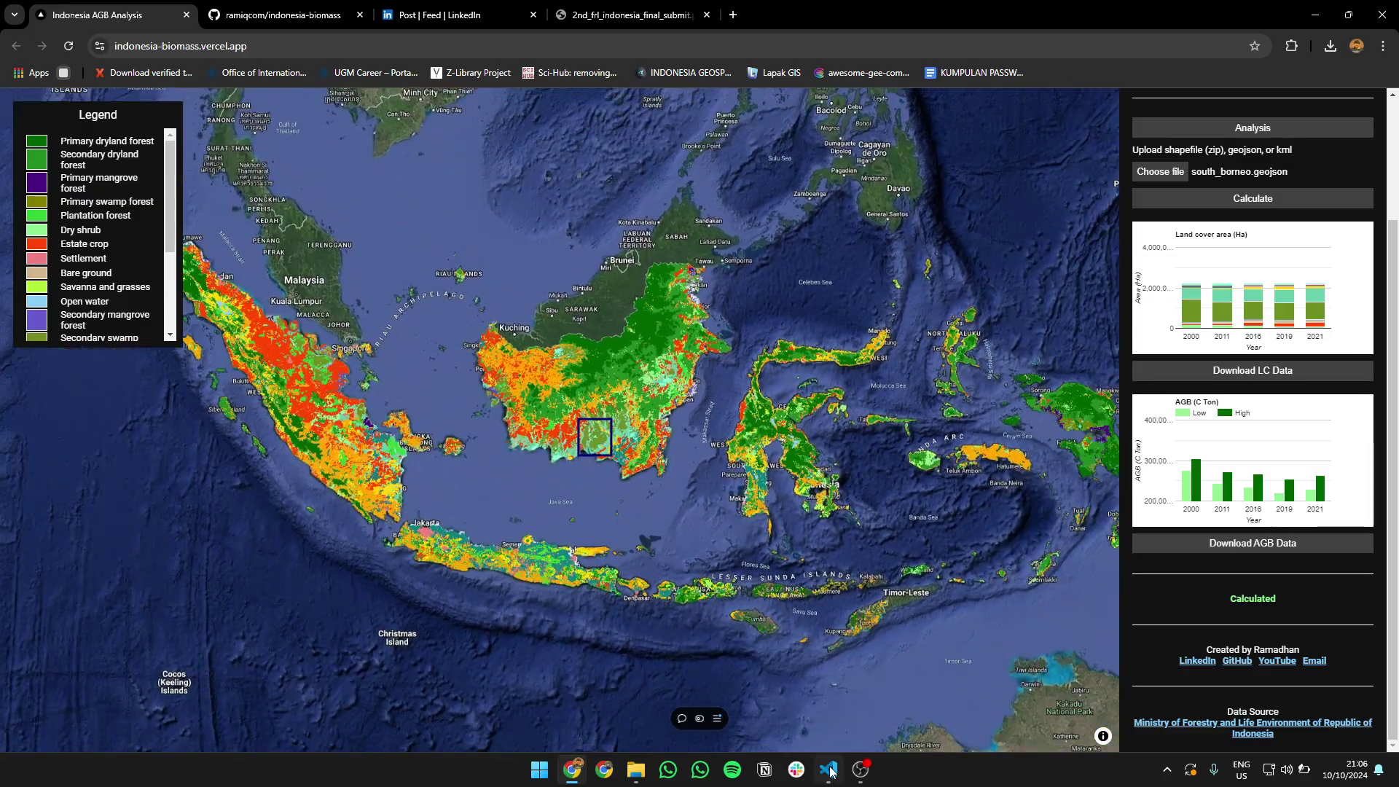
Open analysis.tsx in VS Code and scroll through its upload, calculation and chart code.
click(829, 770)
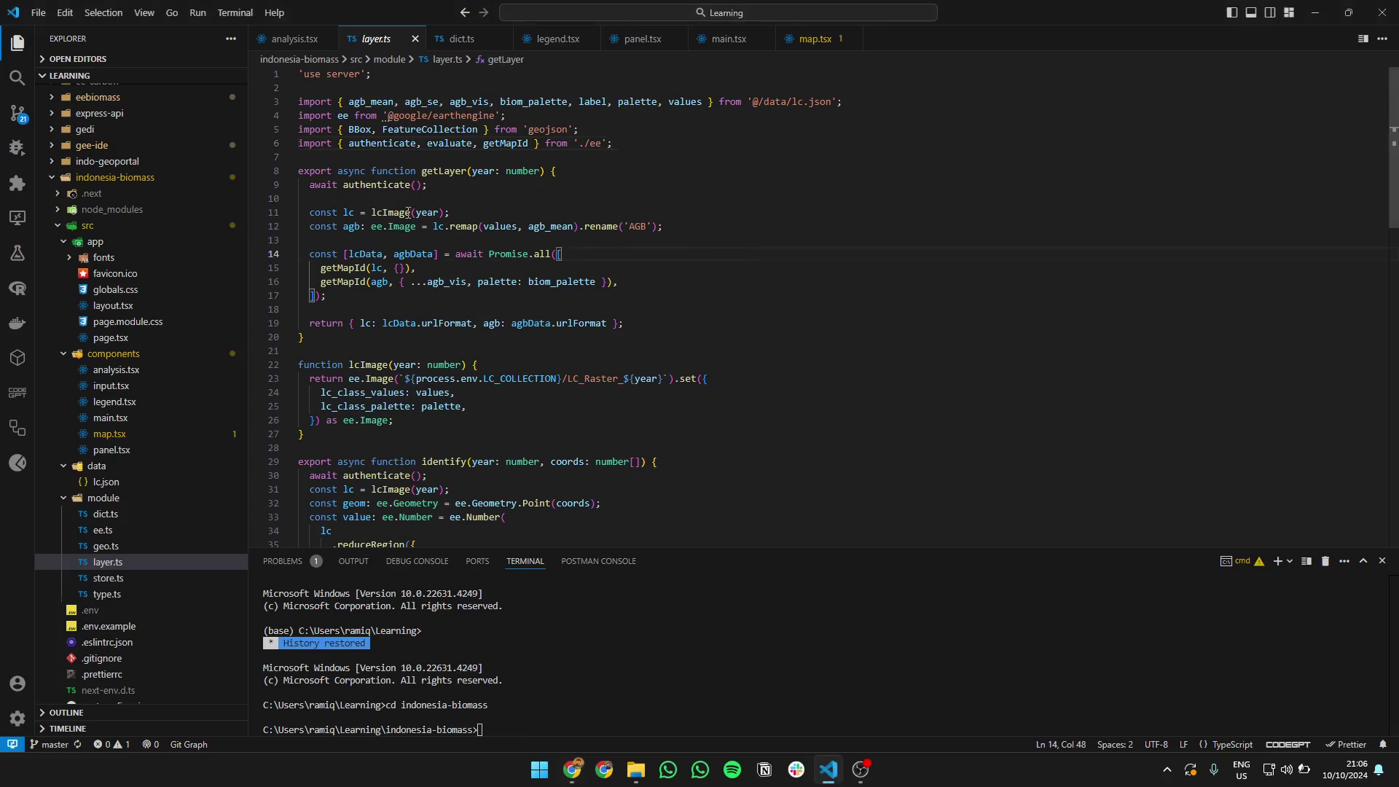
click(295, 38)
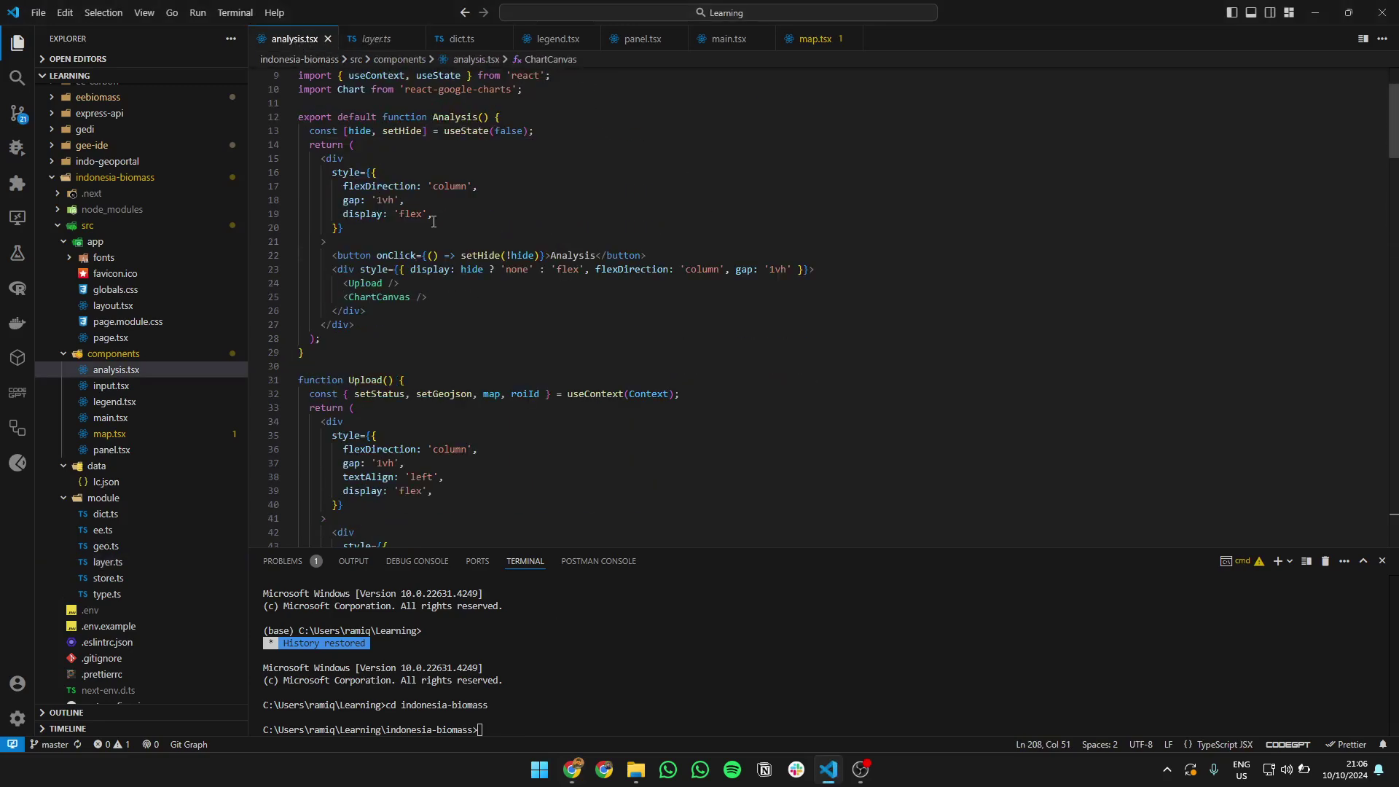
scroll(433, 221, down, 20)
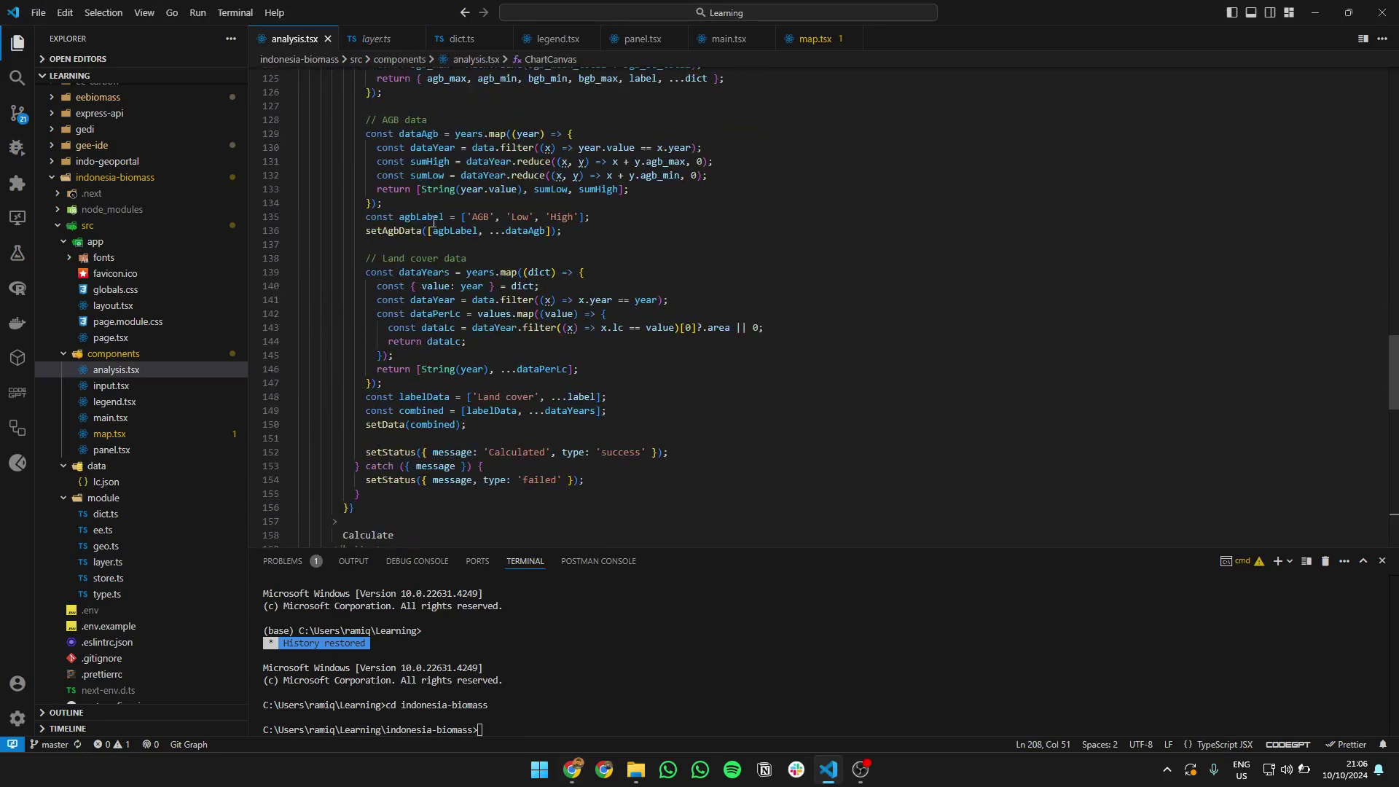
scroll(433, 221, down, 20)
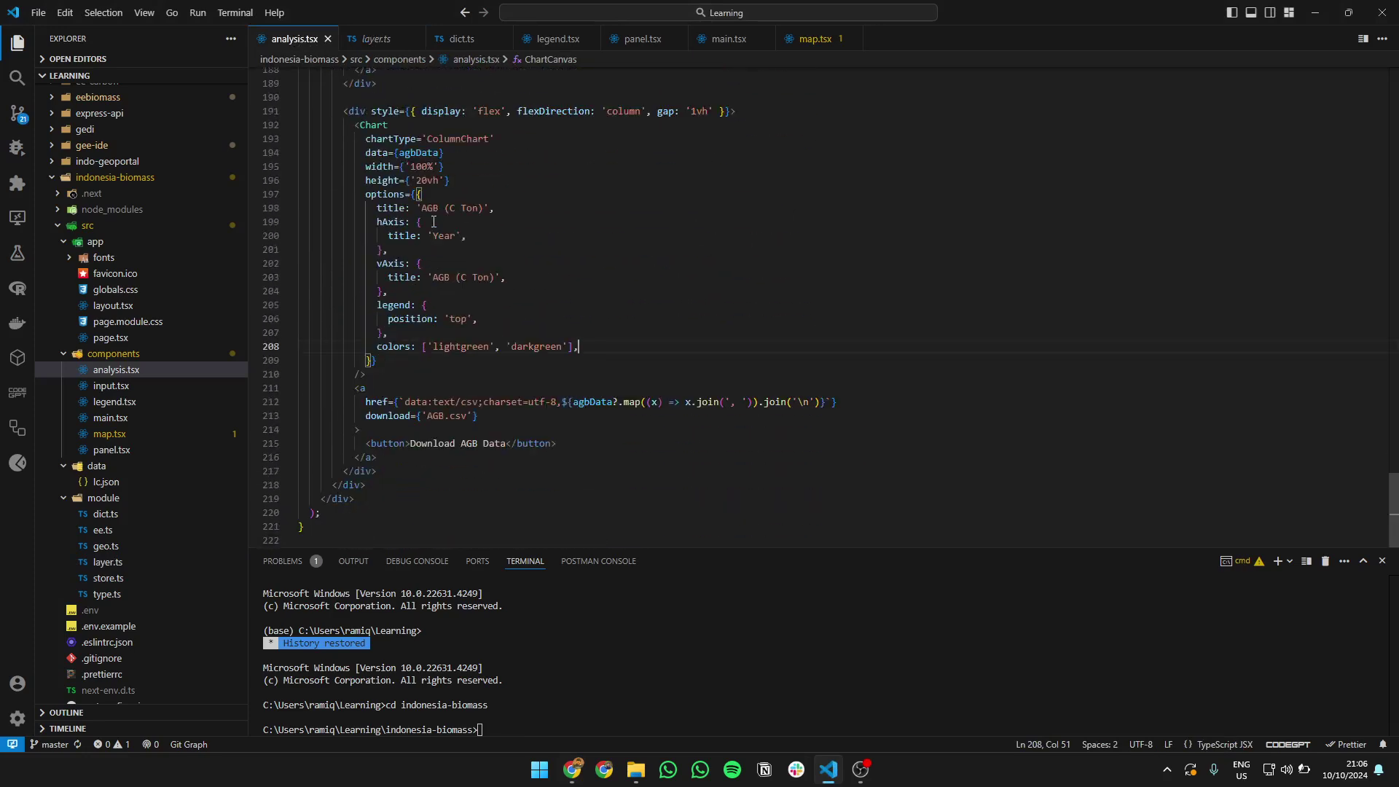
scroll(433, 222, up, 20)
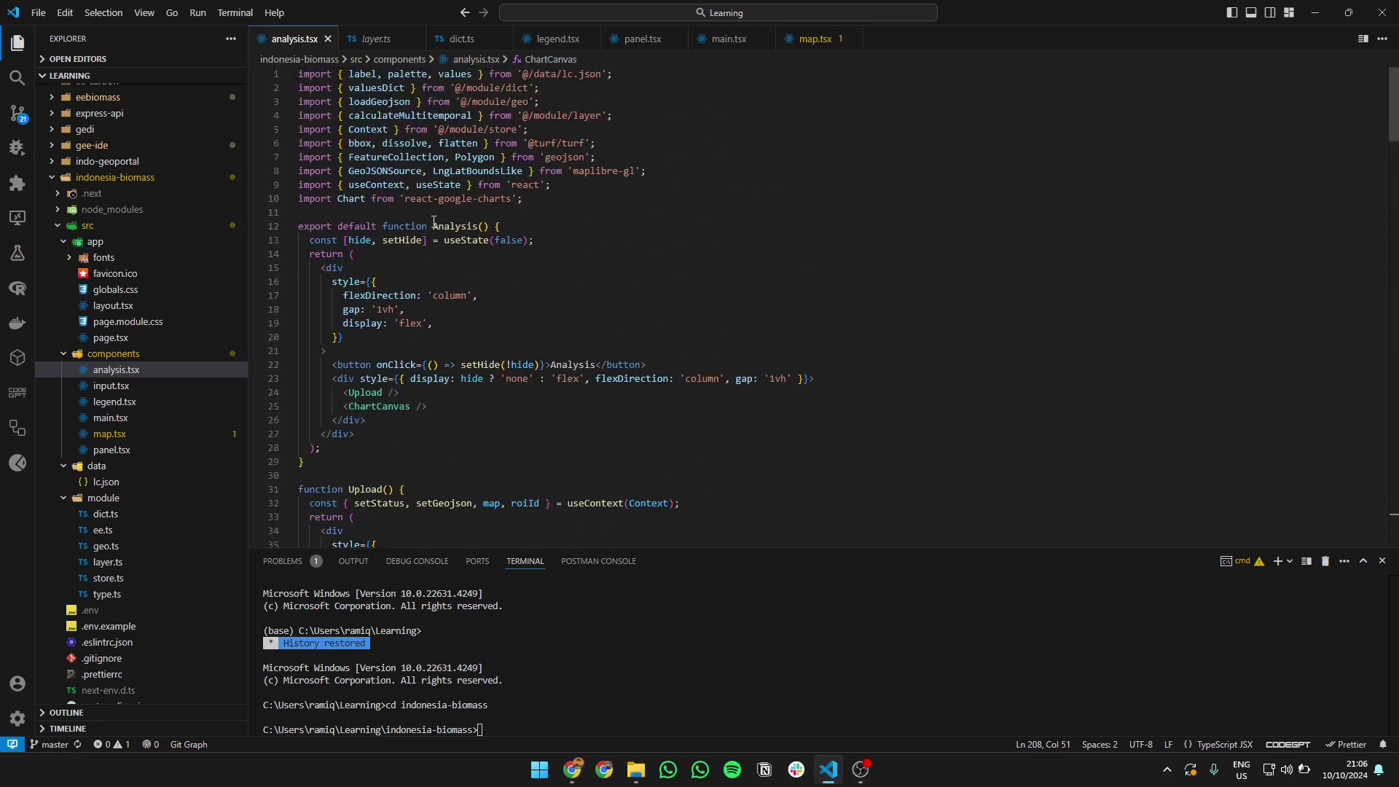
Minimize VS Code and zoom the map into south Borneo and back out to Indonesia.
click(1322, 13)
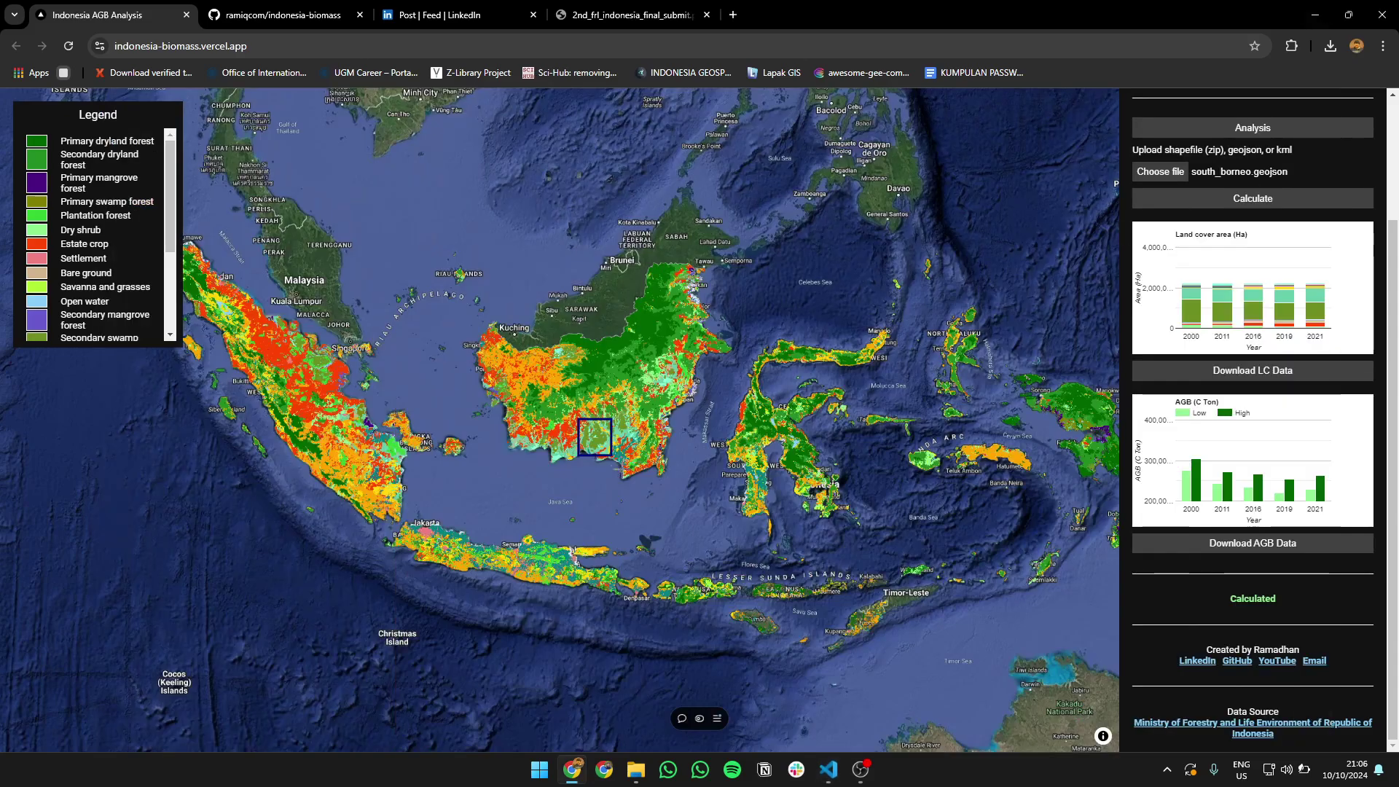
scroll(611, 474, up, 5)
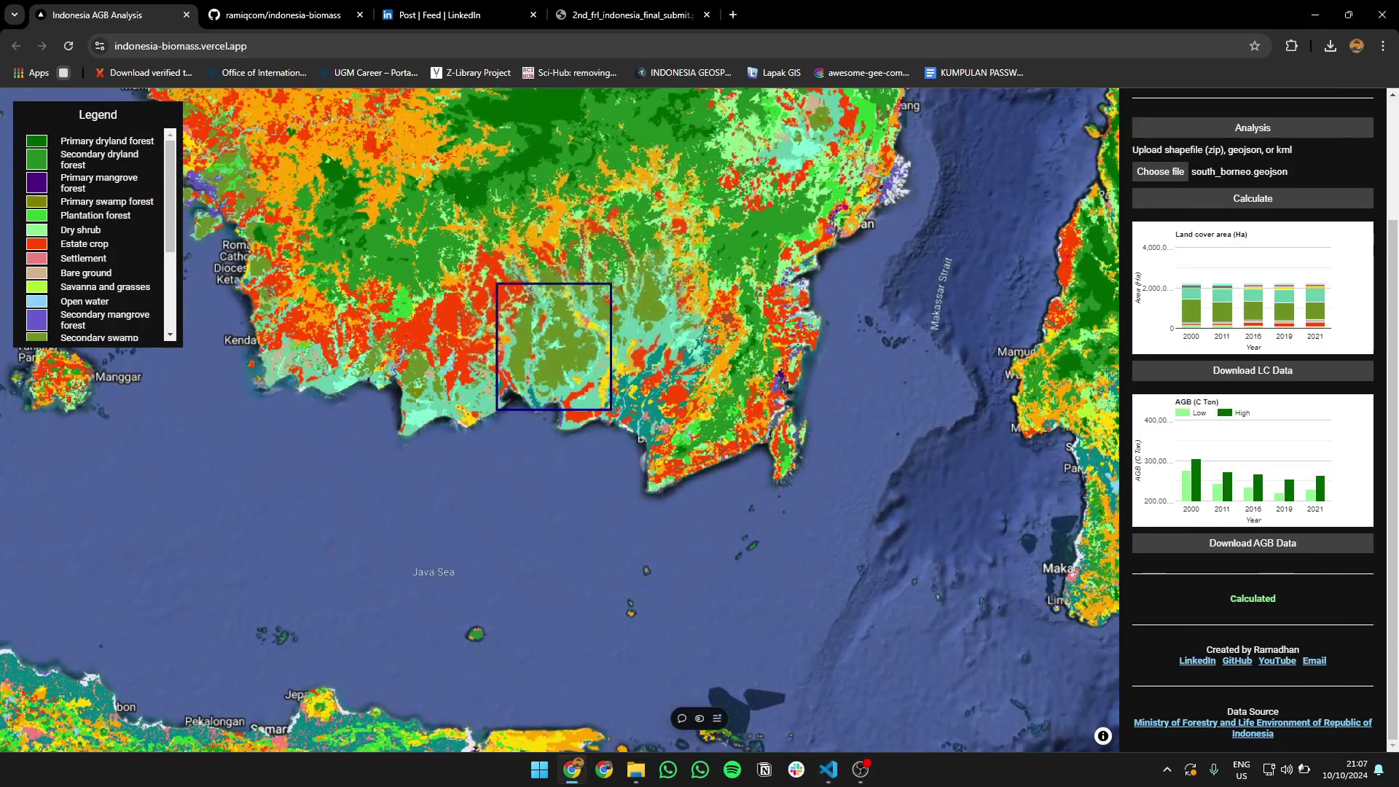
scroll(778, 367, down, 5)
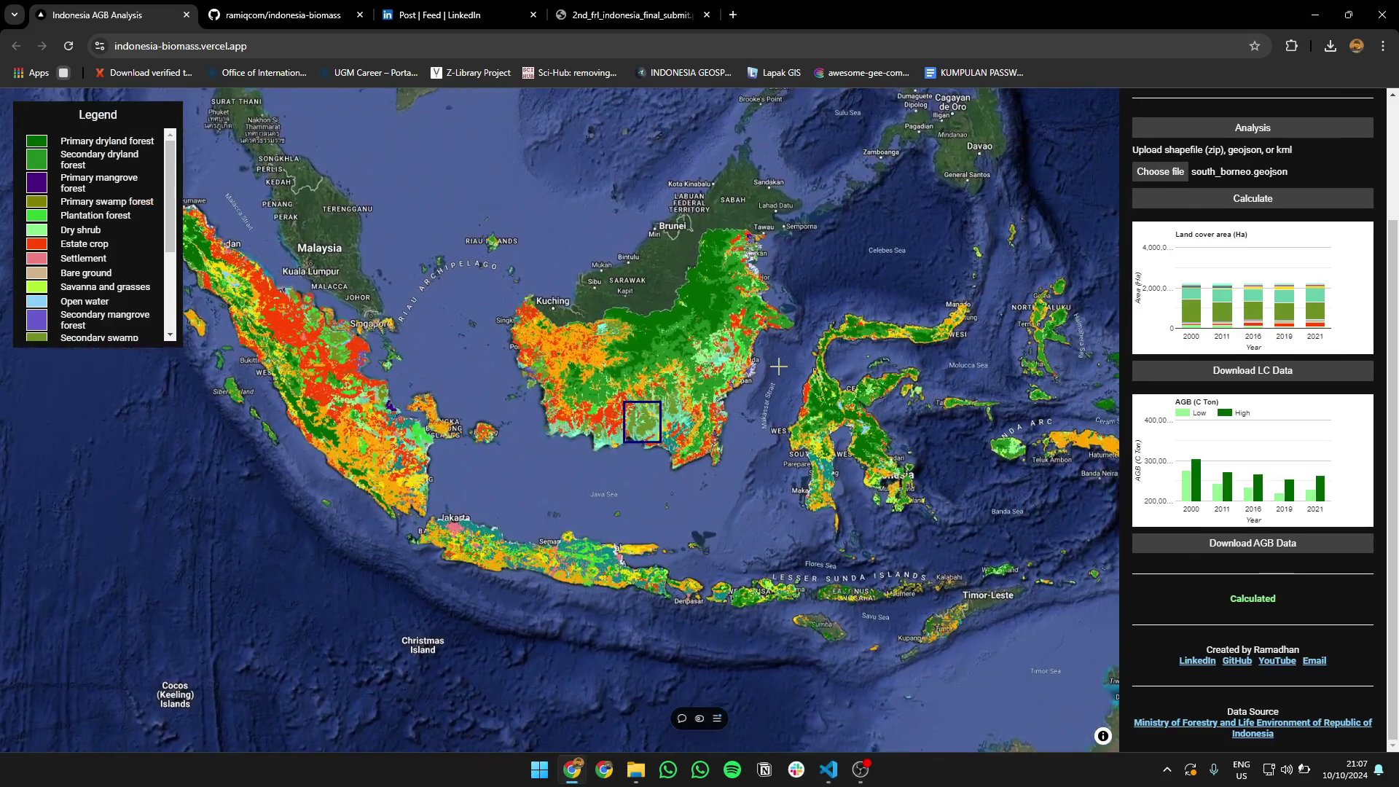